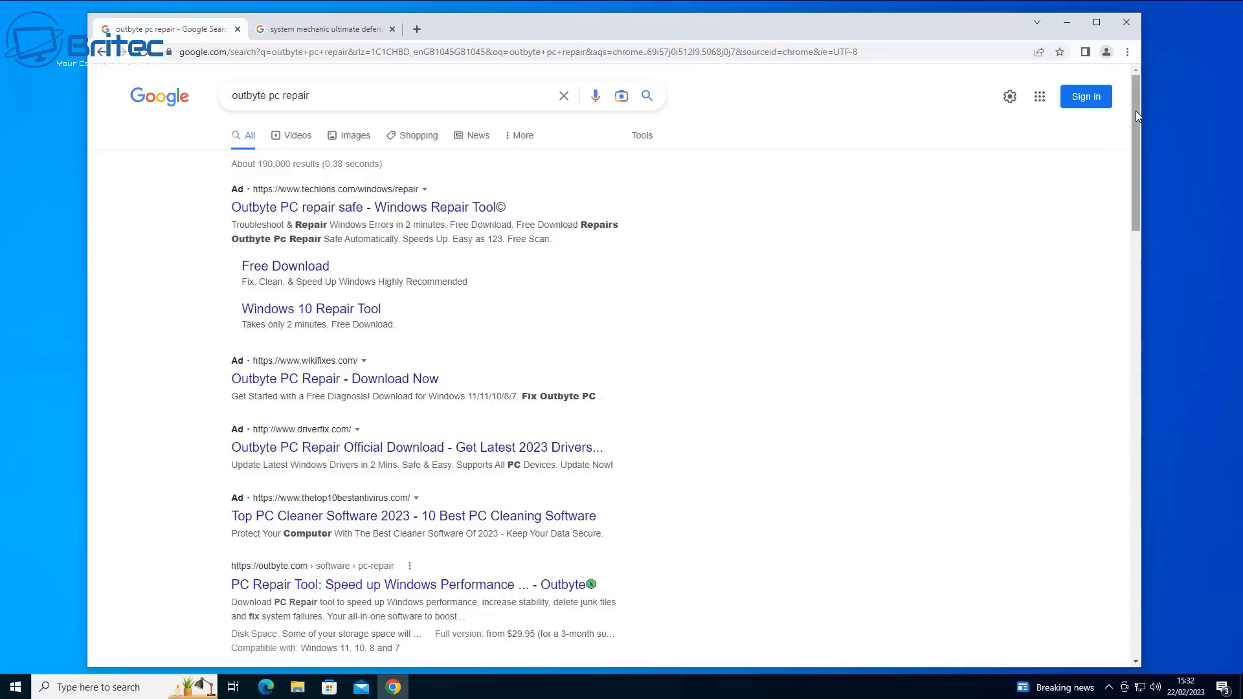
Step: Open Outbyte Computing's Trustpilot page, accept cookies, and filter to 1-star reviews
{"action": "left_click_drag", "start_coordinate": [1137, 116], "coordinate": [1137, 115]}
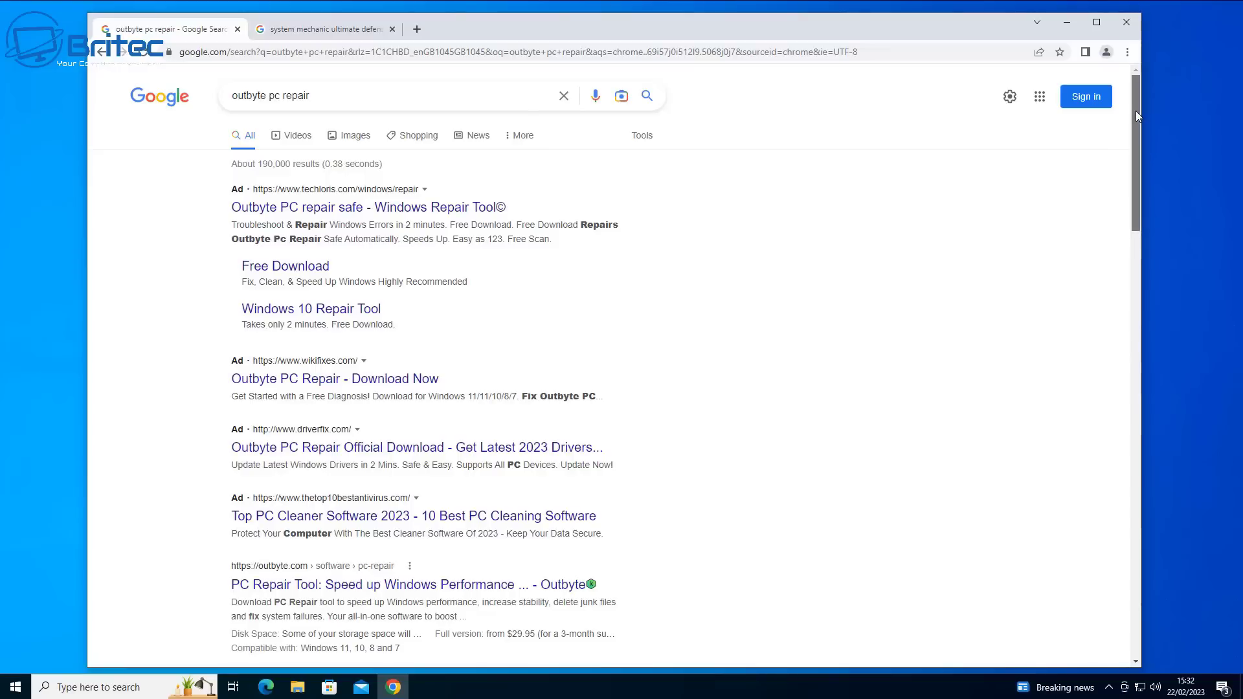
{"action": "left_click_drag", "start_coordinate": [1138, 115], "coordinate": [1143, 155]}
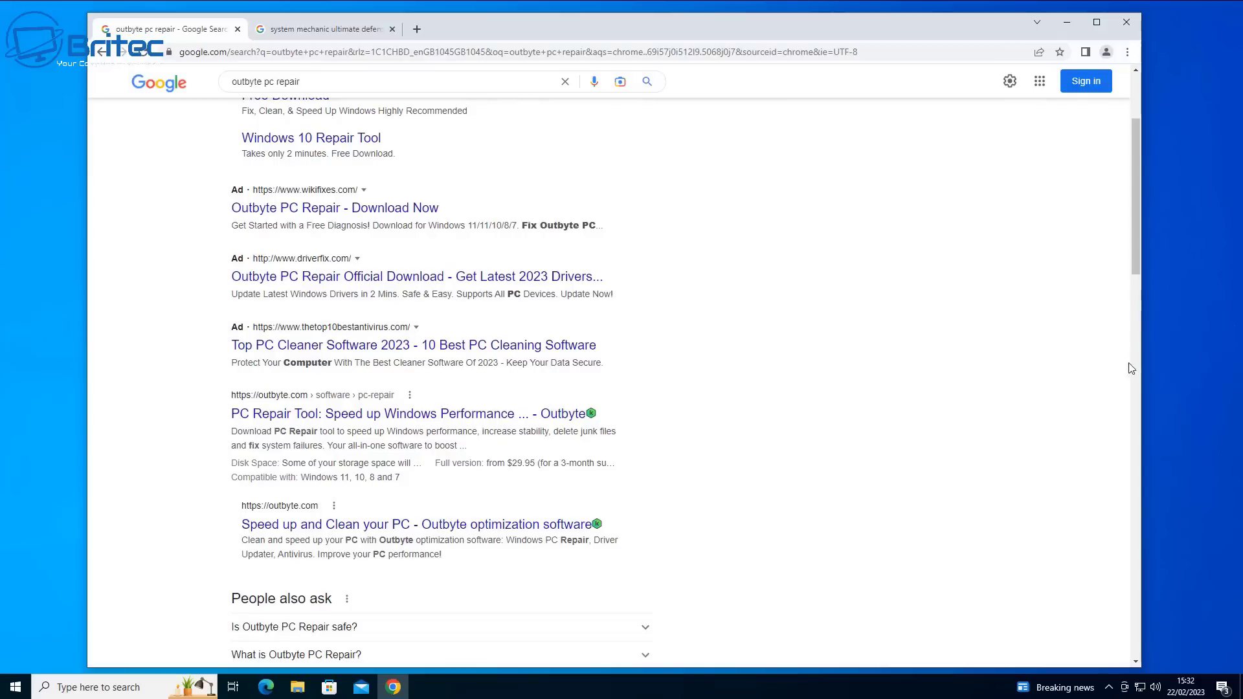
{"action": "left_click_drag", "start_coordinate": [1132, 263], "coordinate": [1140, 353]}
{"action": "scroll", "coordinate": [1079, 440], "scroll_direction": "down", "scroll_amount": 4}
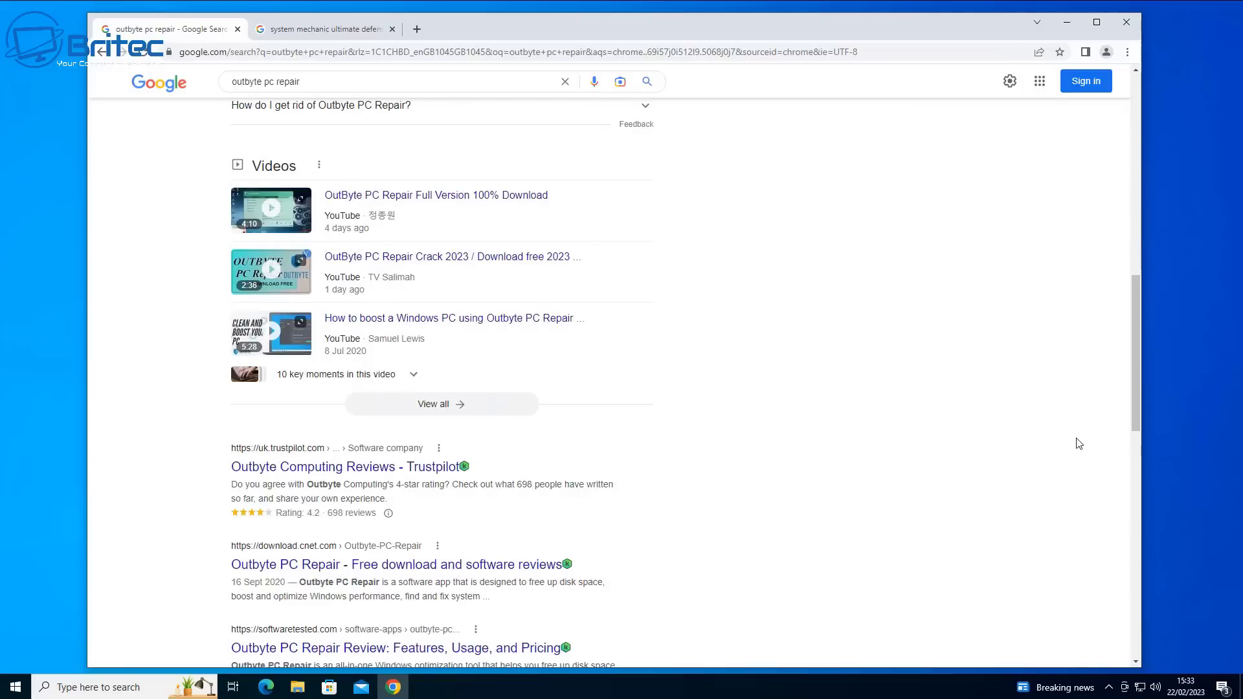
{"action": "scroll", "coordinate": [1078, 444], "scroll_direction": "down", "scroll_amount": 2}
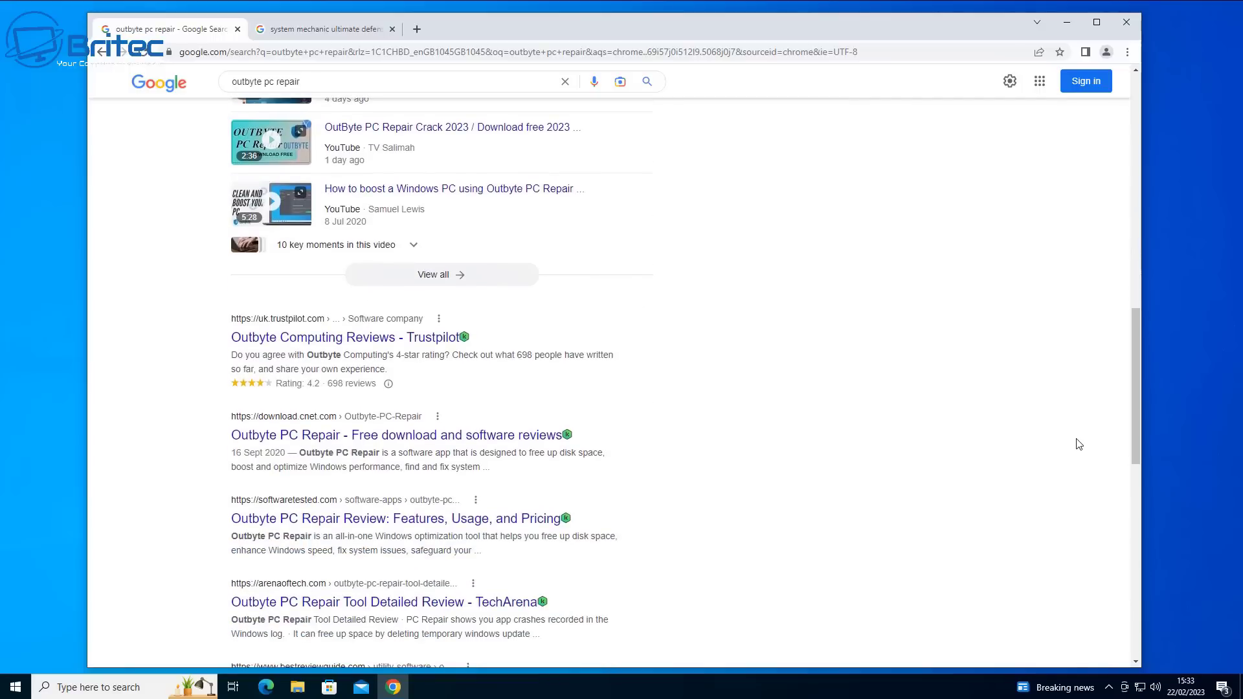
{"action": "left_click", "coordinate": [393, 341]}
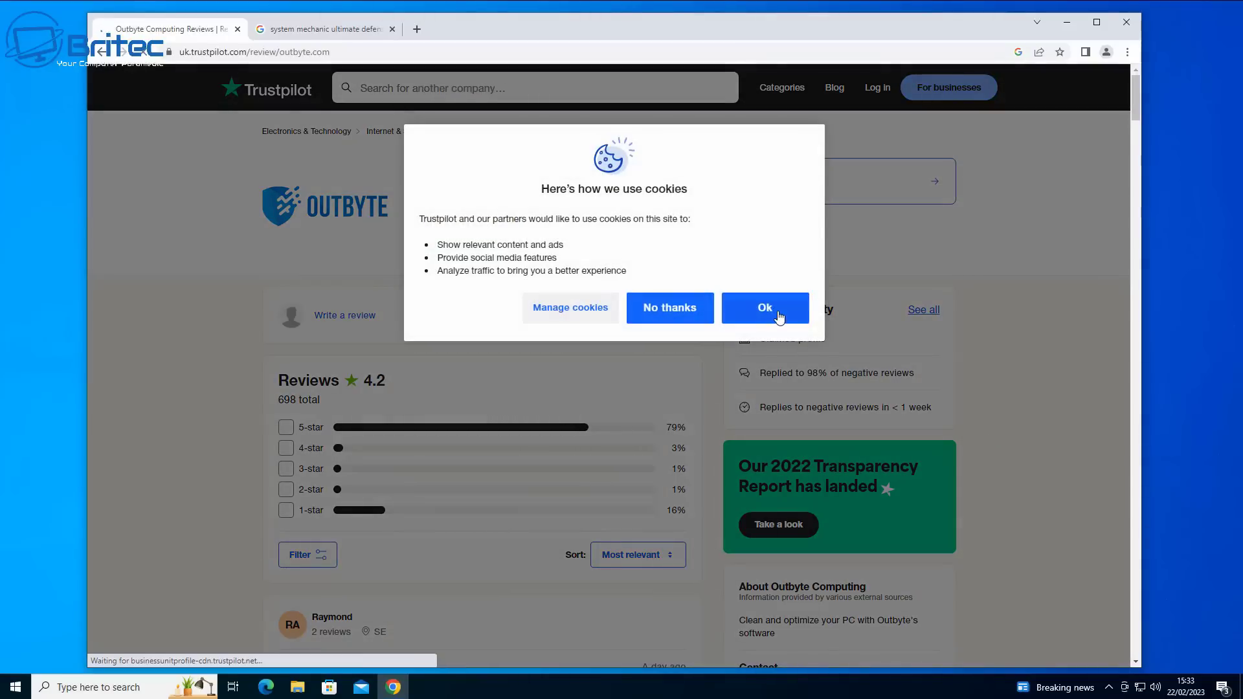
{"action": "left_click", "coordinate": [779, 317]}
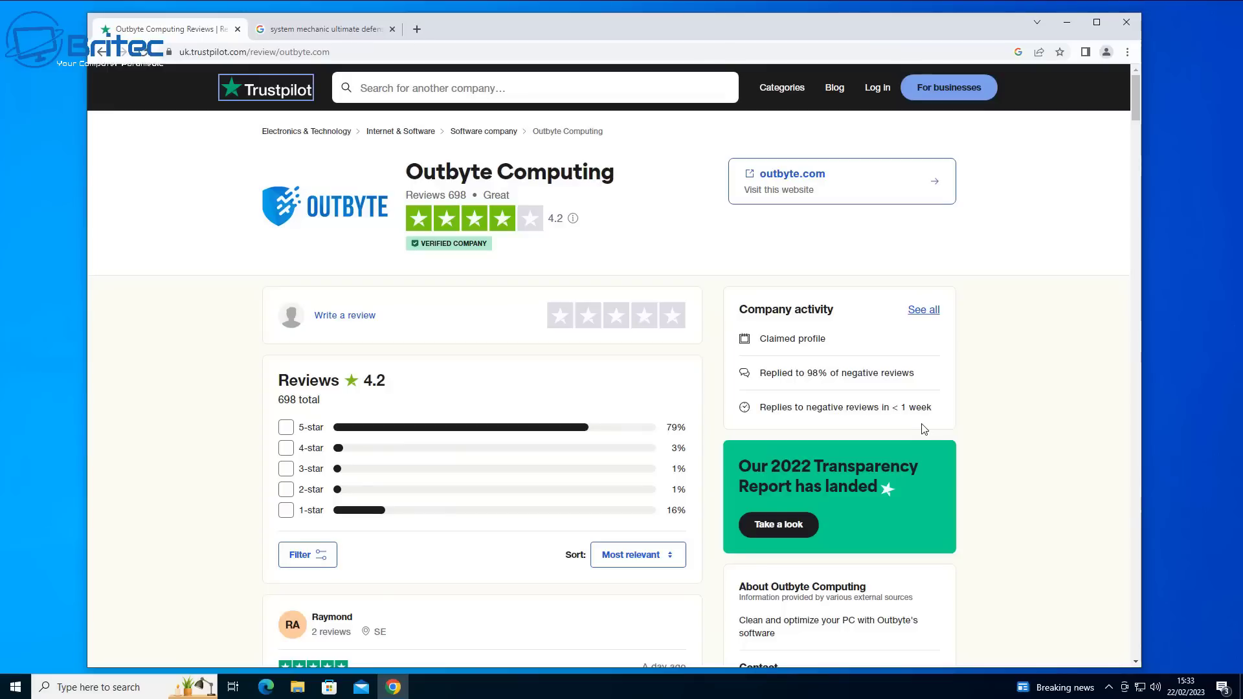
{"action": "scroll", "coordinate": [923, 429], "scroll_direction": "down", "scroll_amount": 3}
{"action": "left_click", "coordinate": [310, 317]}
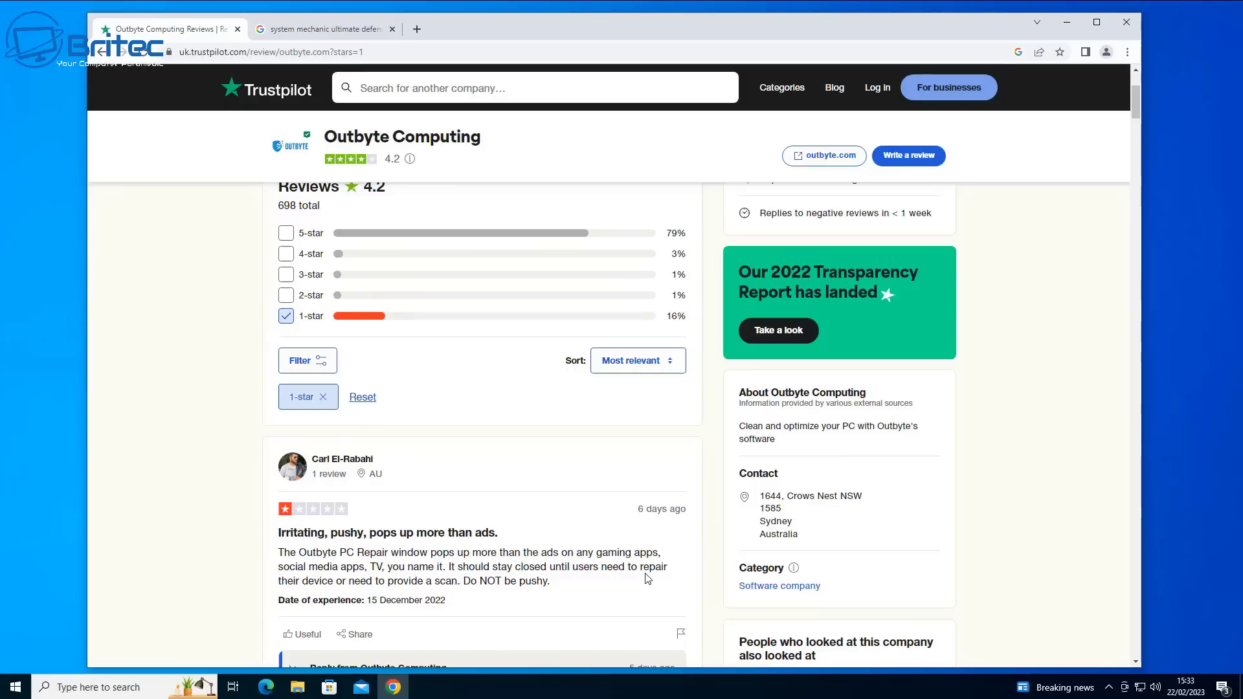
Step: Read through the 1-star reviews, then return to the System Mechanic Ultimate Defense Google results
{"action": "scroll", "coordinate": [652, 572], "scroll_direction": "down", "scroll_amount": 4}
{"action": "scroll", "coordinate": [646, 579], "scroll_direction": "down", "scroll_amount": 2}
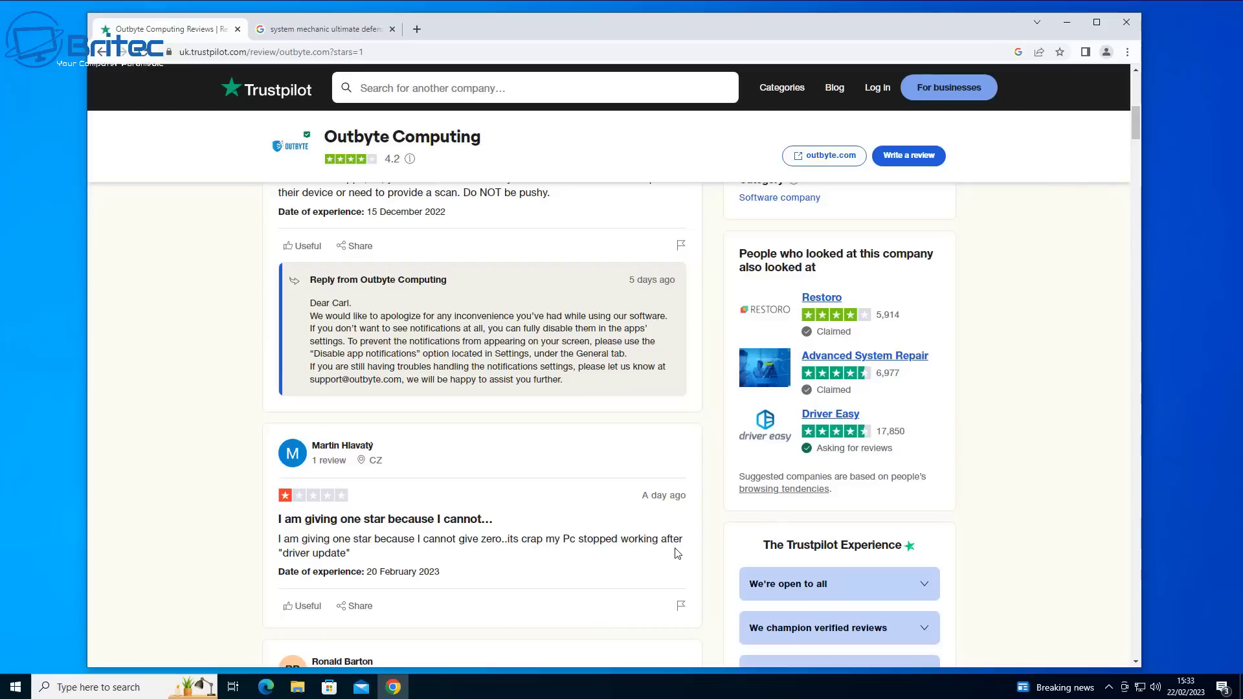
{"action": "scroll", "coordinate": [676, 553], "scroll_direction": "down", "scroll_amount": 6}
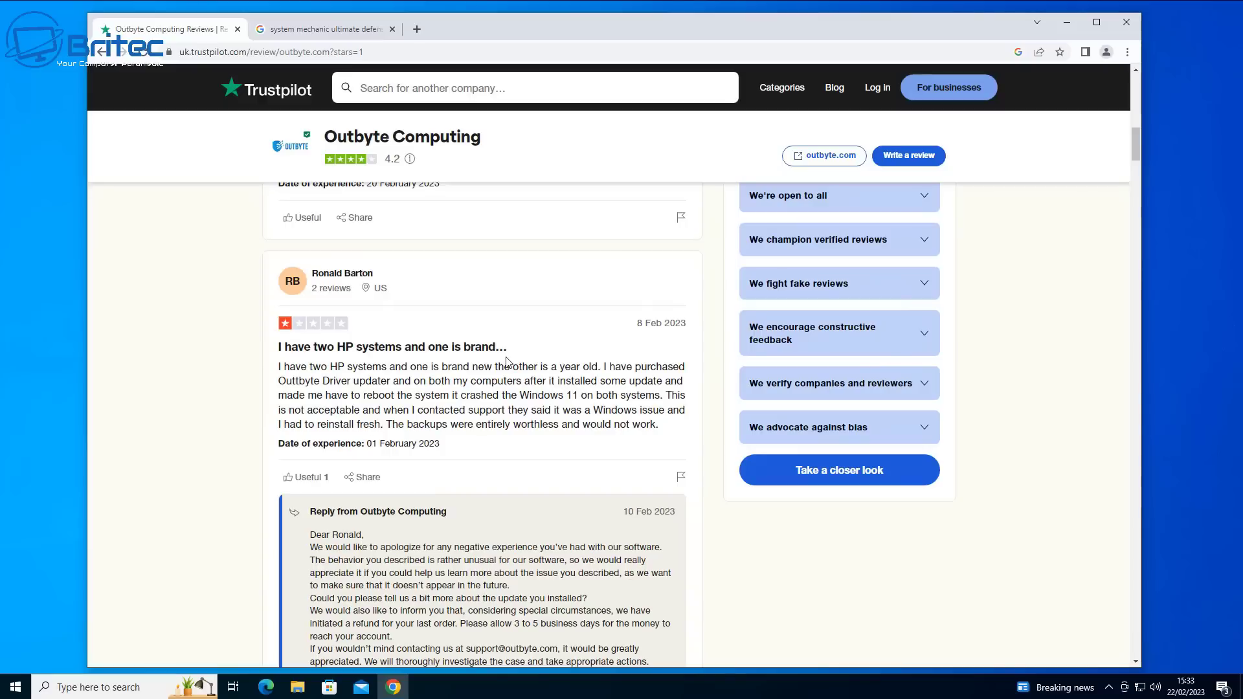
{"action": "scroll", "coordinate": [573, 437], "scroll_direction": "down", "scroll_amount": 6}
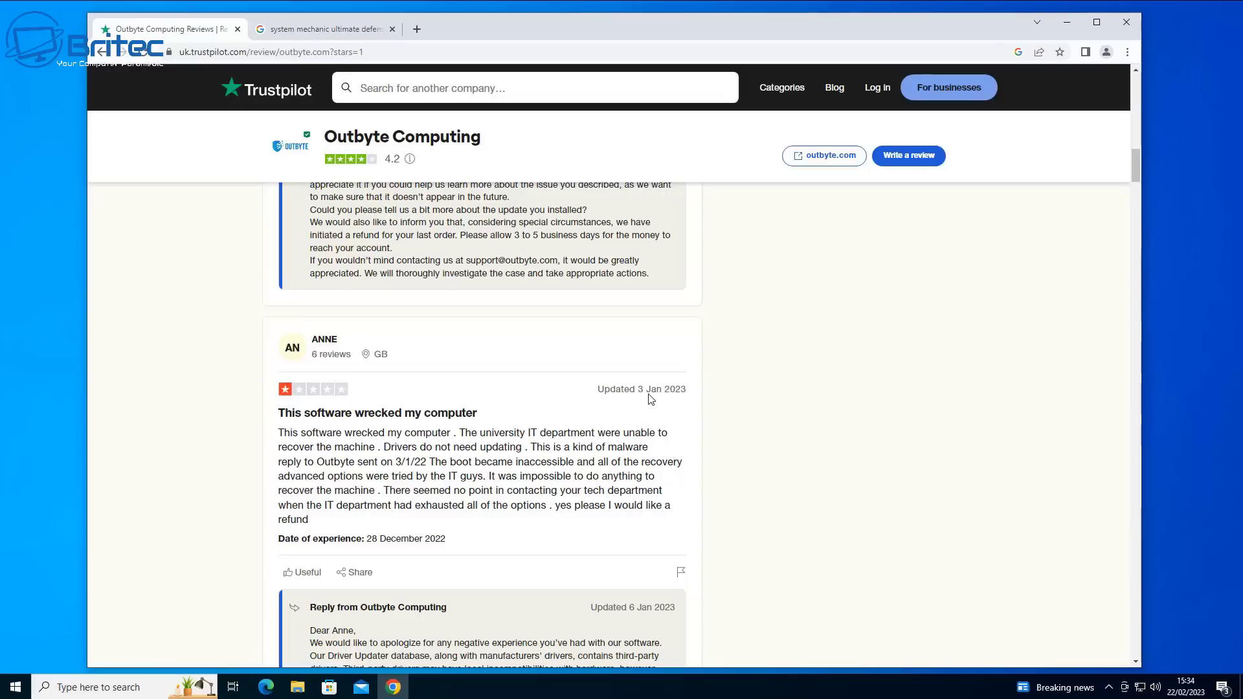
{"action": "scroll", "coordinate": [699, 472], "scroll_direction": "down", "scroll_amount": 4}
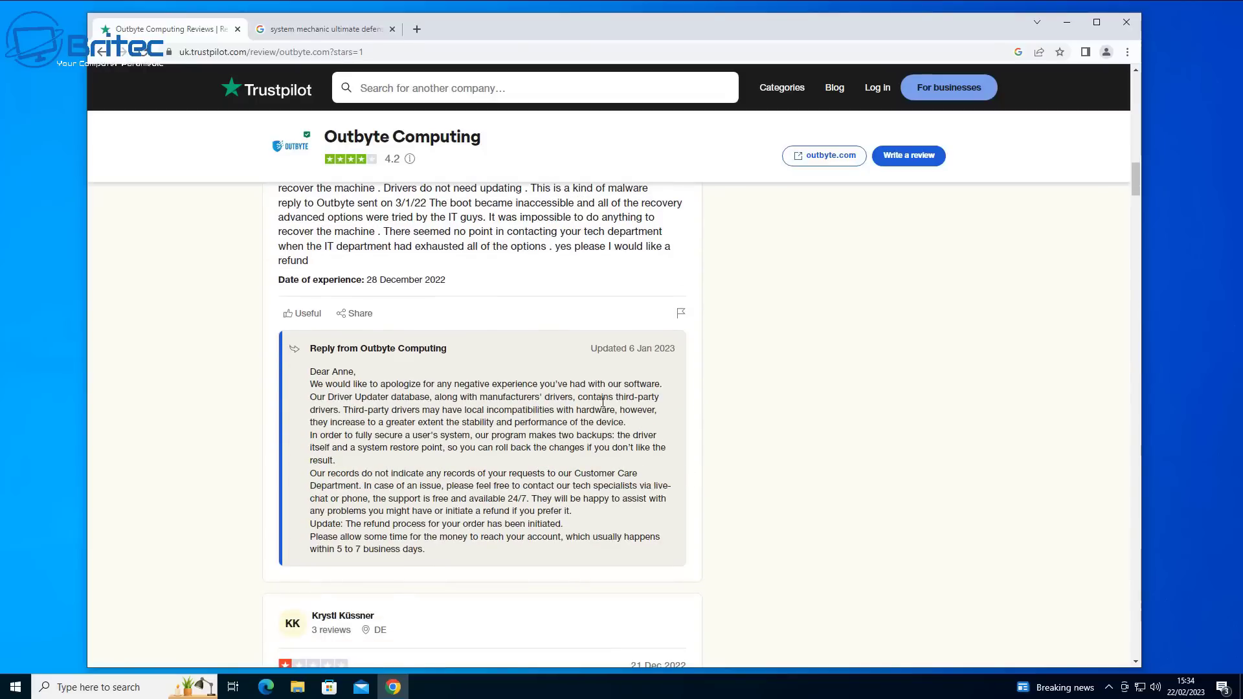
{"action": "scroll", "coordinate": [645, 465], "scroll_direction": "down", "scroll_amount": 4}
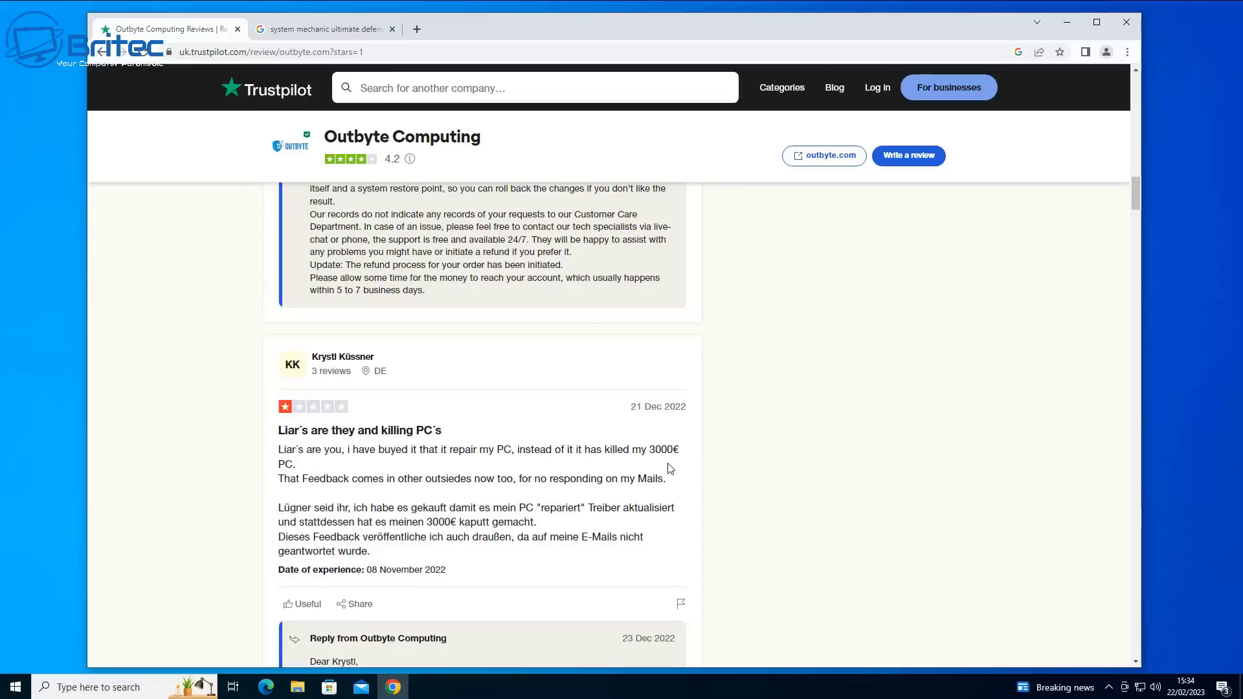
{"action": "scroll", "coordinate": [670, 468], "scroll_direction": "down", "scroll_amount": 2}
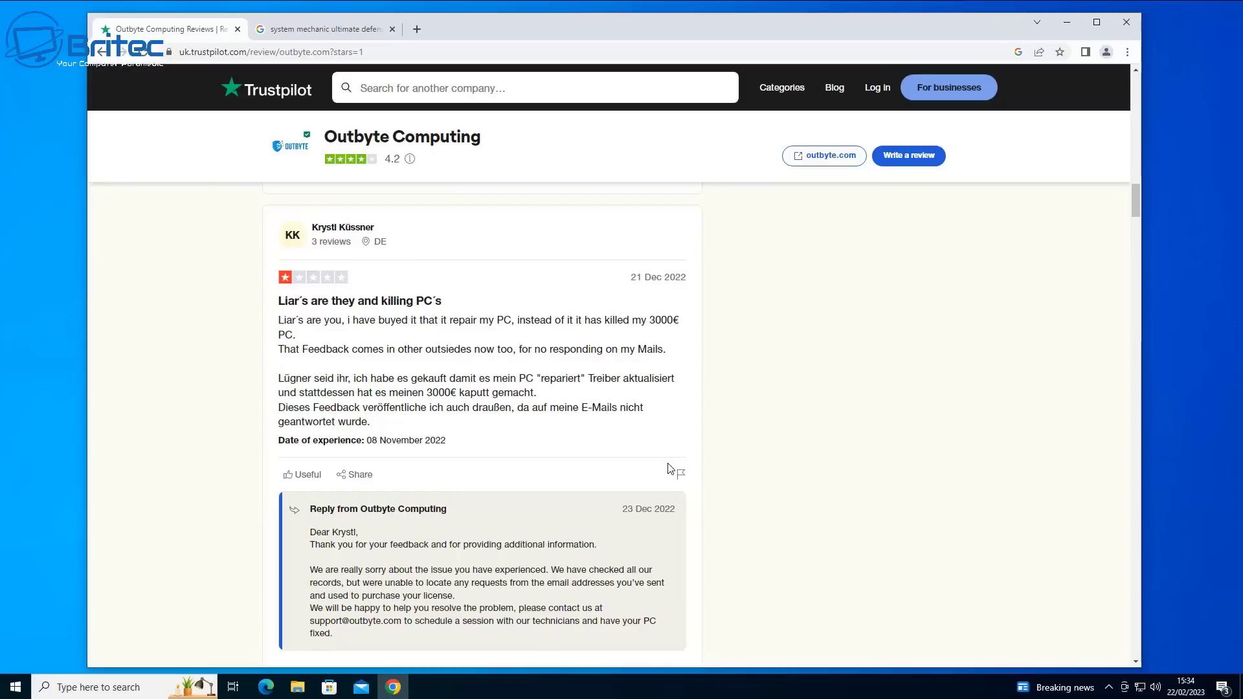
{"action": "scroll", "coordinate": [670, 468], "scroll_direction": "down", "scroll_amount": 4}
{"action": "scroll", "coordinate": [670, 468], "scroll_direction": "down", "scroll_amount": 3}
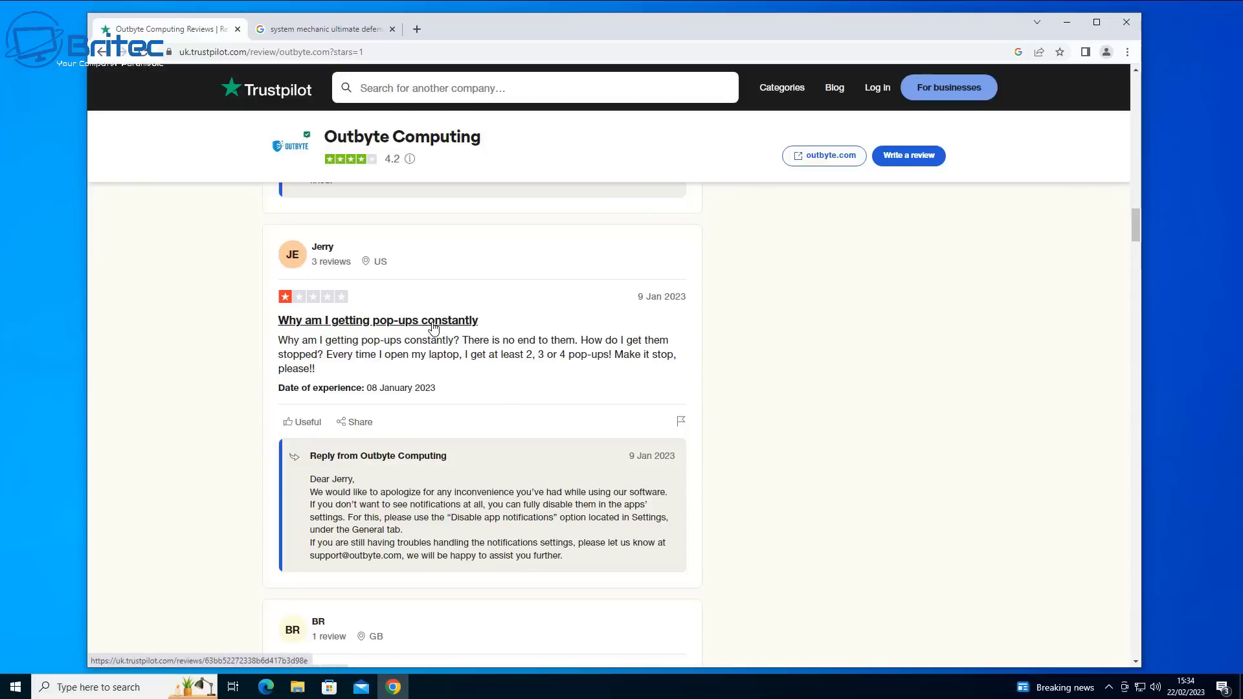
{"action": "scroll", "coordinate": [578, 458], "scroll_direction": "down", "scroll_amount": 5}
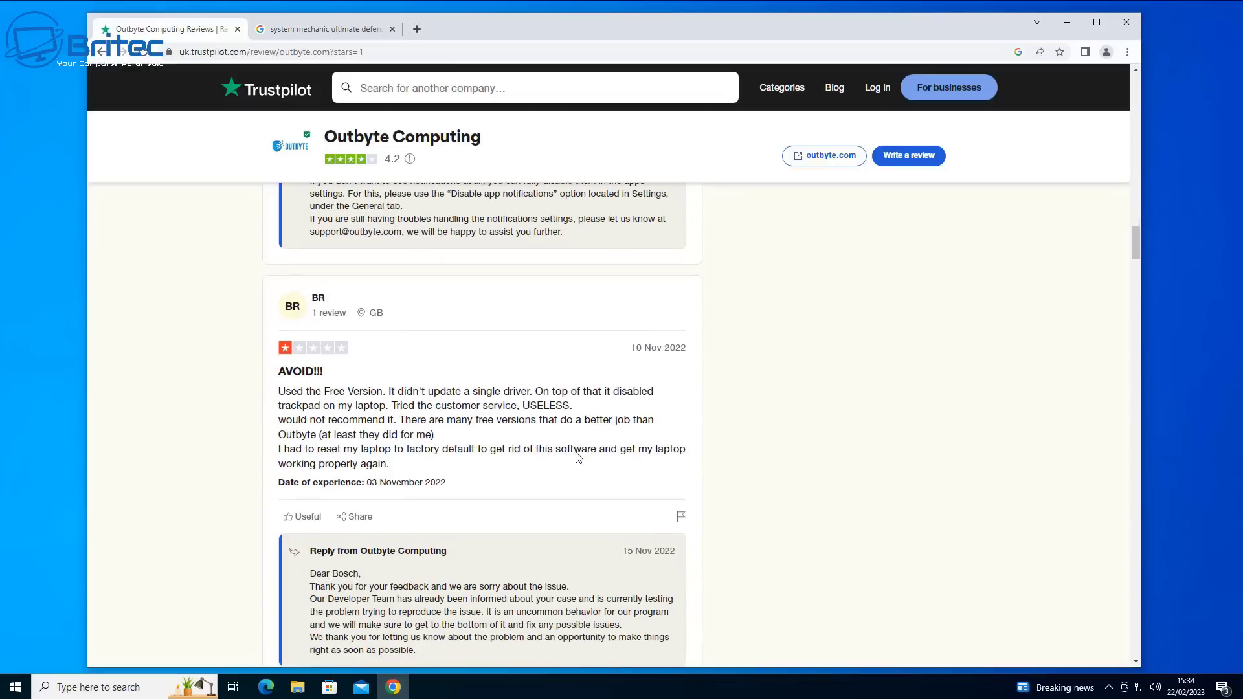
{"action": "scroll", "coordinate": [468, 397], "scroll_direction": "down", "scroll_amount": 4}
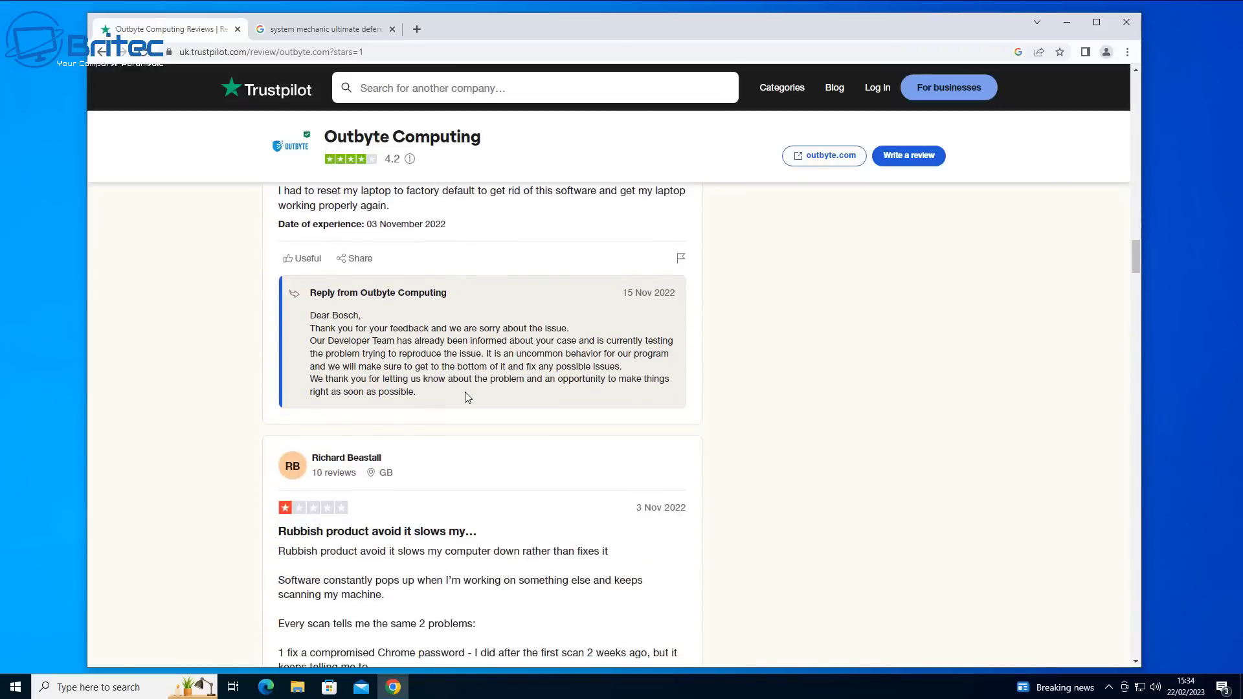
{"action": "scroll", "coordinate": [468, 397], "scroll_direction": "down", "scroll_amount": 7}
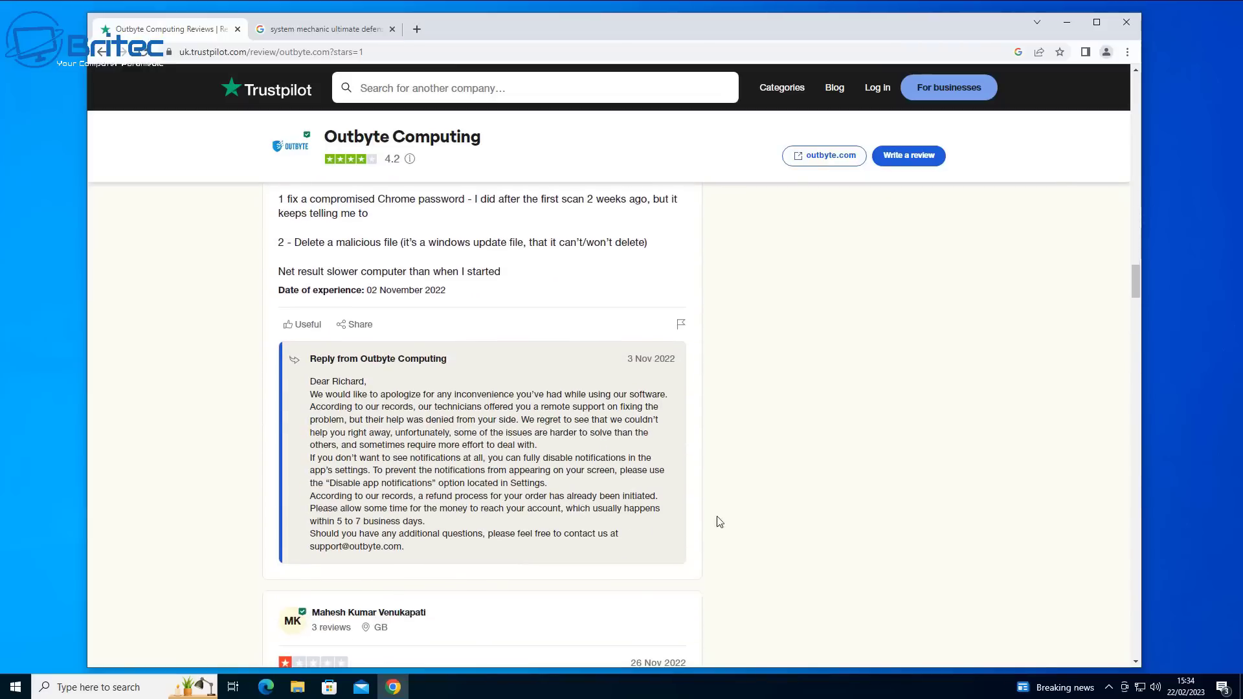
{"action": "scroll", "coordinate": [809, 549], "scroll_direction": "down", "scroll_amount": 4}
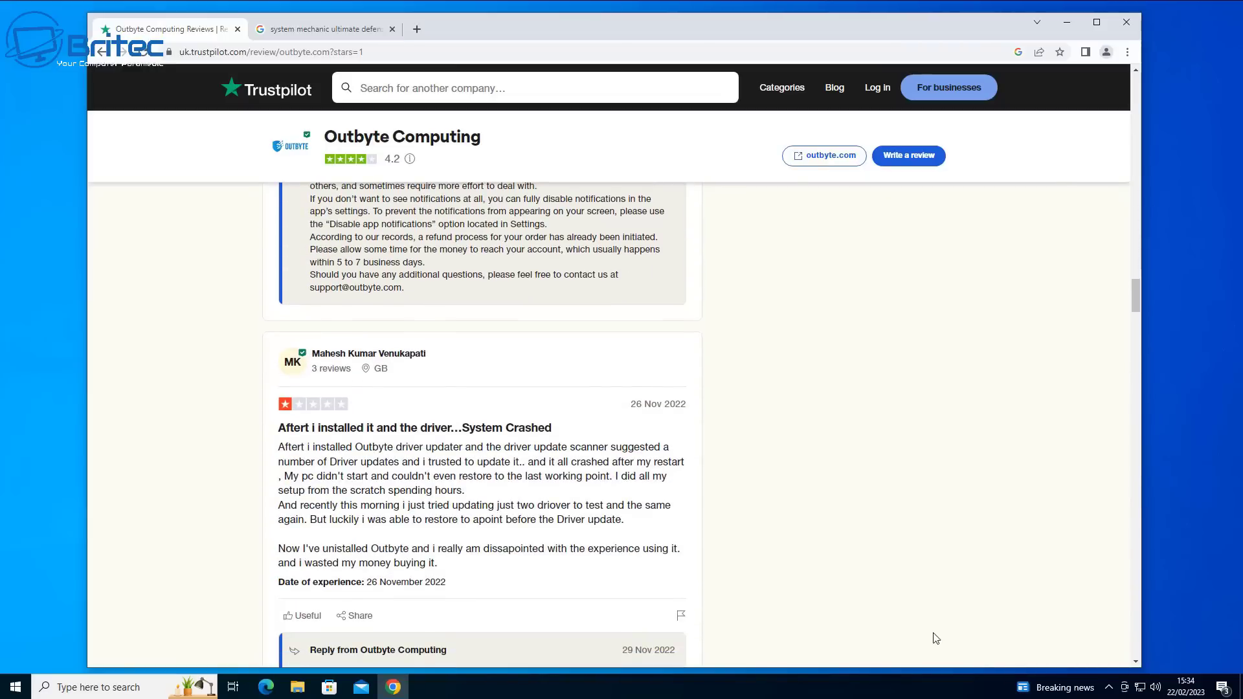
{"action": "key", "text": "ctrl+Tab"}
{"action": "left_click_drag", "start_coordinate": [1137, 158], "coordinate": [1133, 383]}
Step: Filter iolo's Trustpilot reviews to 1-star and highlight 'automatic renewal' in a review
{"action": "scroll", "coordinate": [1074, 433], "scroll_direction": "down", "scroll_amount": 3}
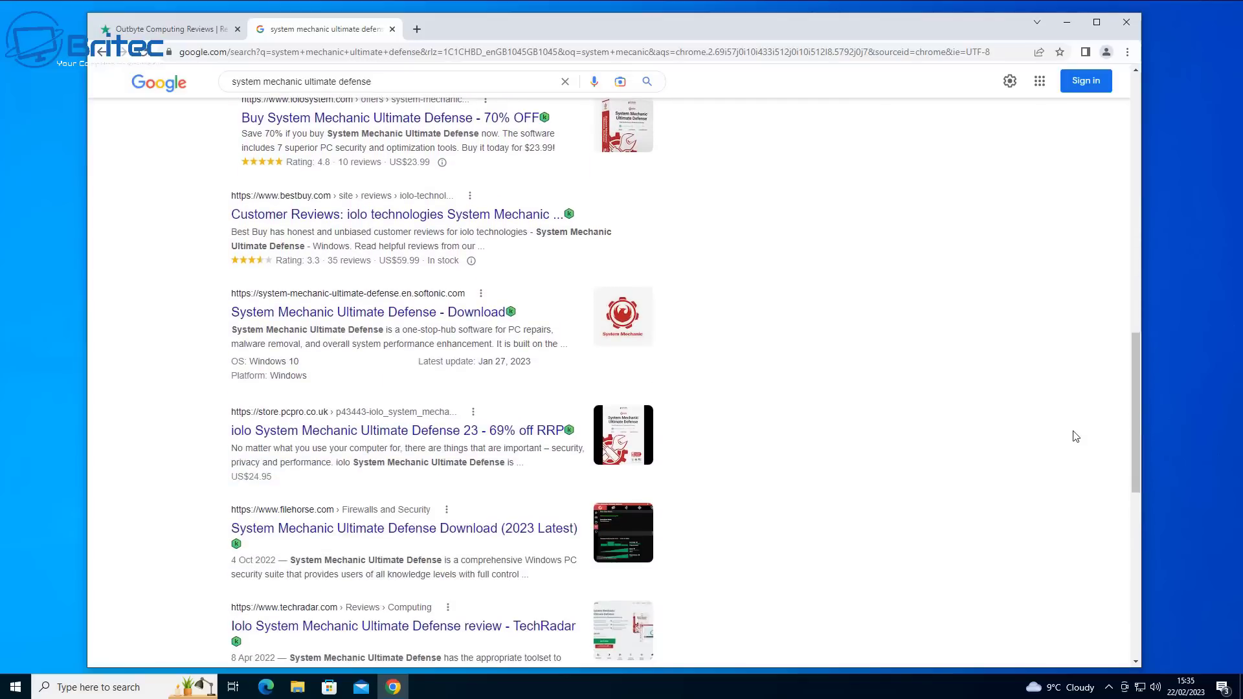
{"action": "scroll", "coordinate": [1074, 436], "scroll_direction": "down", "scroll_amount": 3}
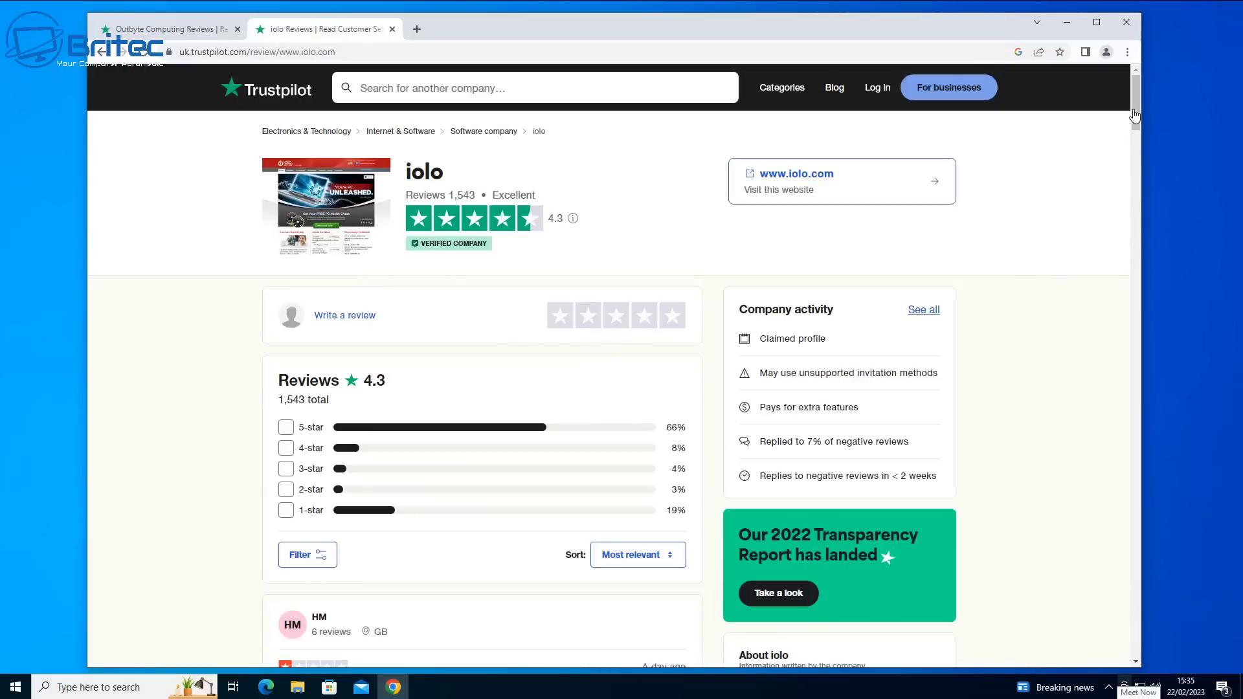
{"action": "left_click", "coordinate": [310, 516]}
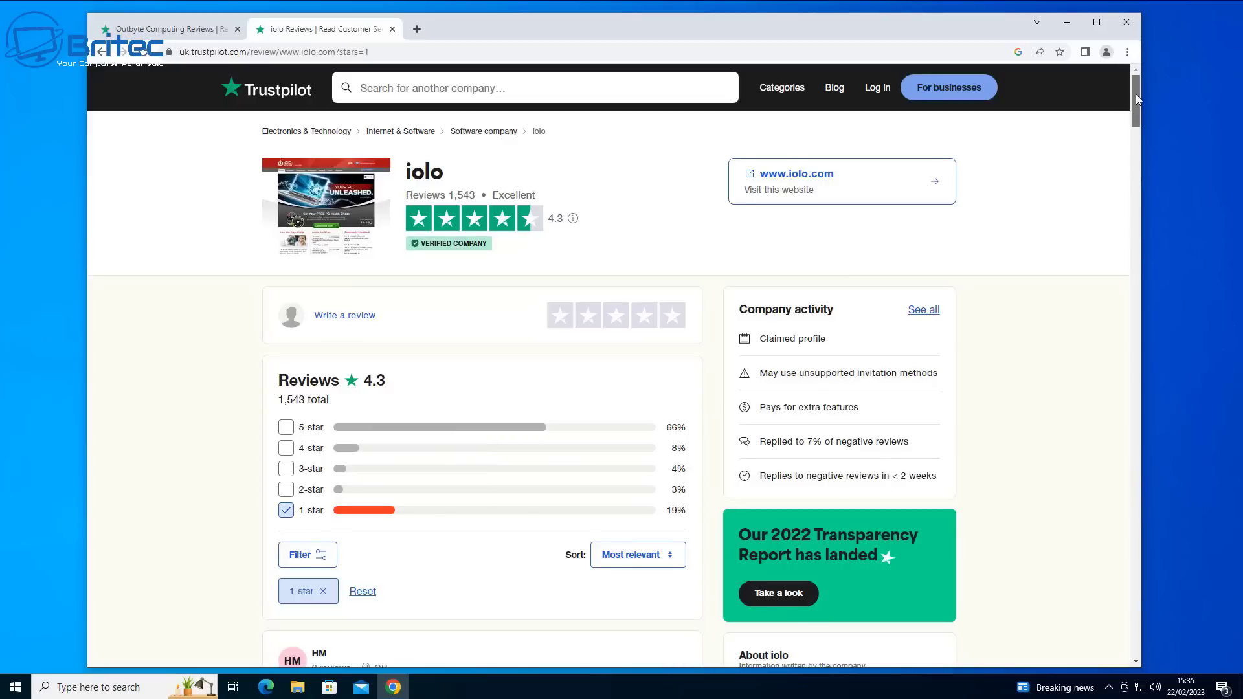
{"action": "left_click_drag", "start_coordinate": [1136, 95], "coordinate": [1136, 132]}
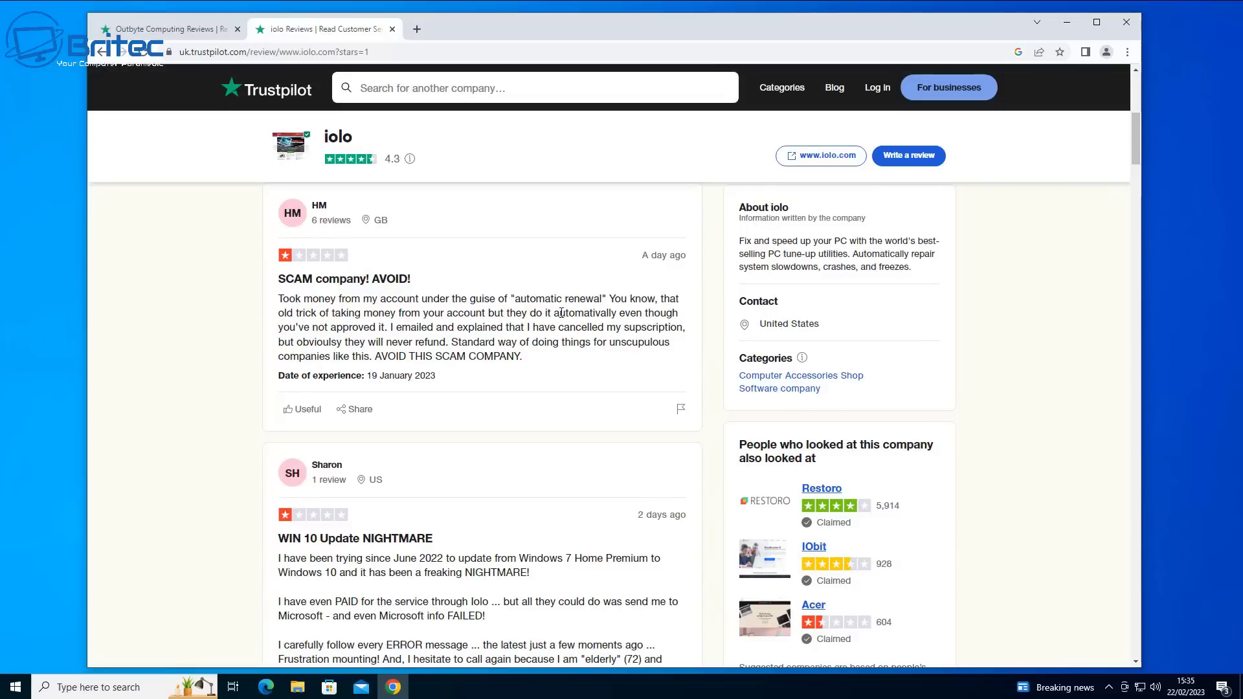
{"action": "left_click_drag", "start_coordinate": [511, 297], "coordinate": [610, 298]}
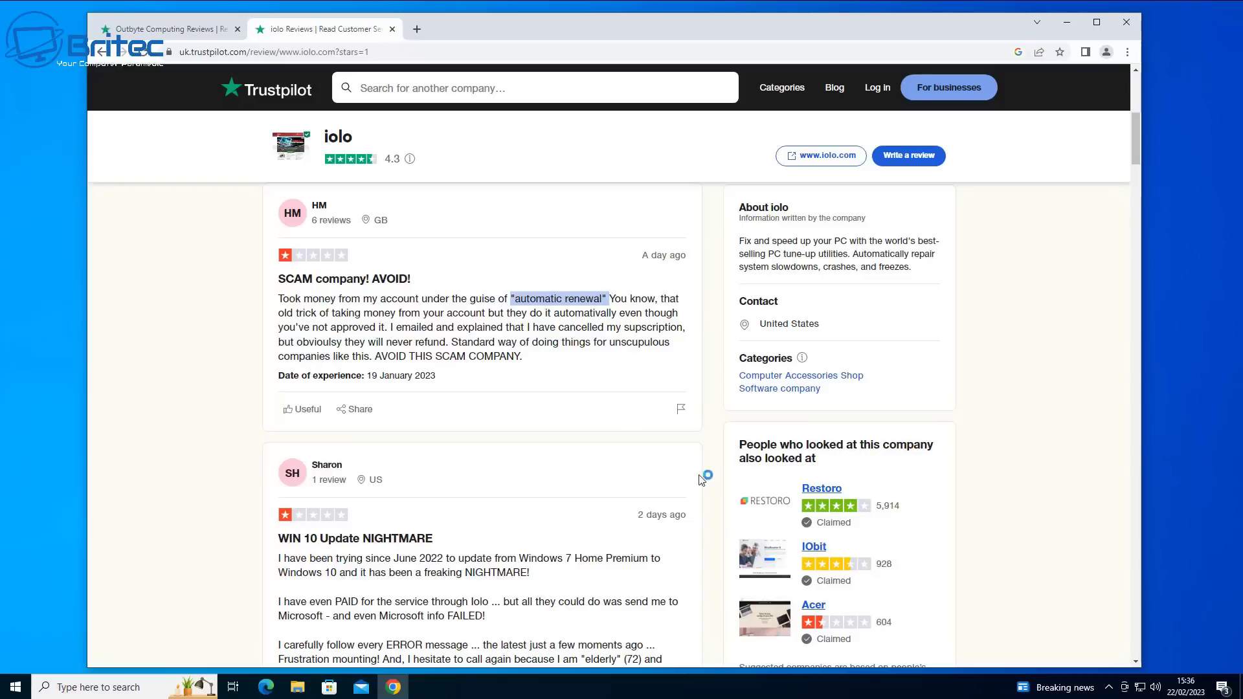
Step: Scroll further through iolo's 1-star reviews
{"action": "scroll", "coordinate": [572, 502], "scroll_direction": "down", "scroll_amount": 4}
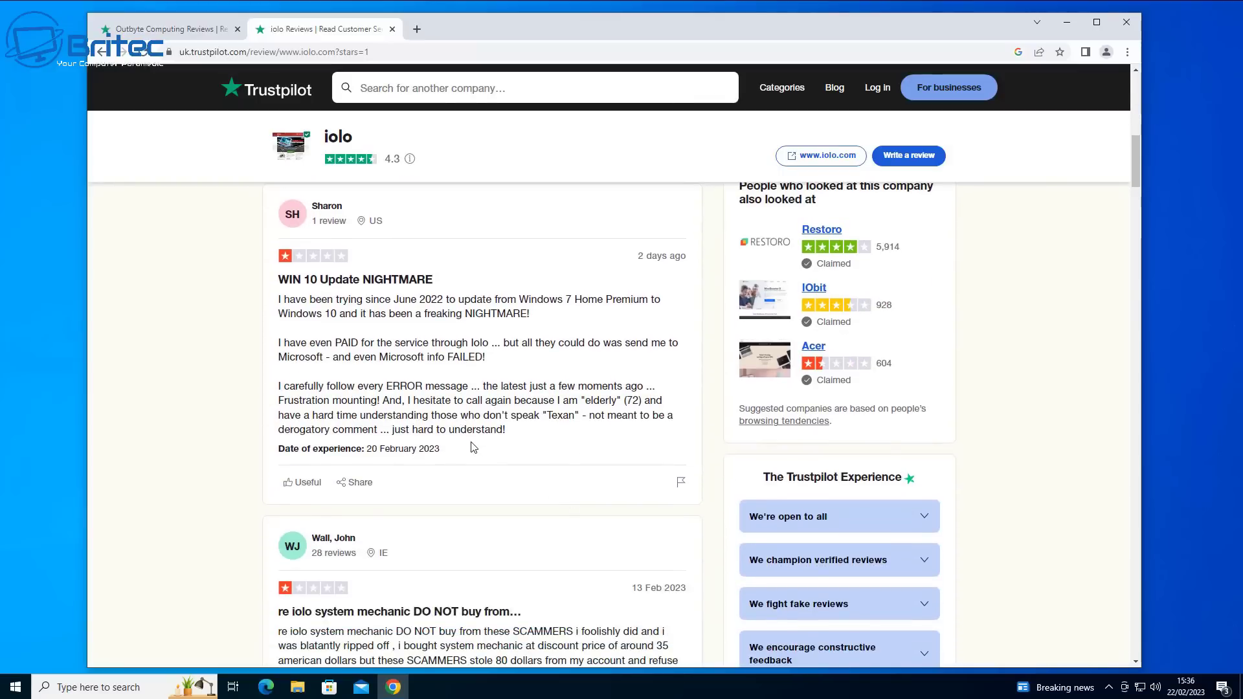
{"action": "scroll", "coordinate": [473, 447], "scroll_direction": "down", "scroll_amount": 4}
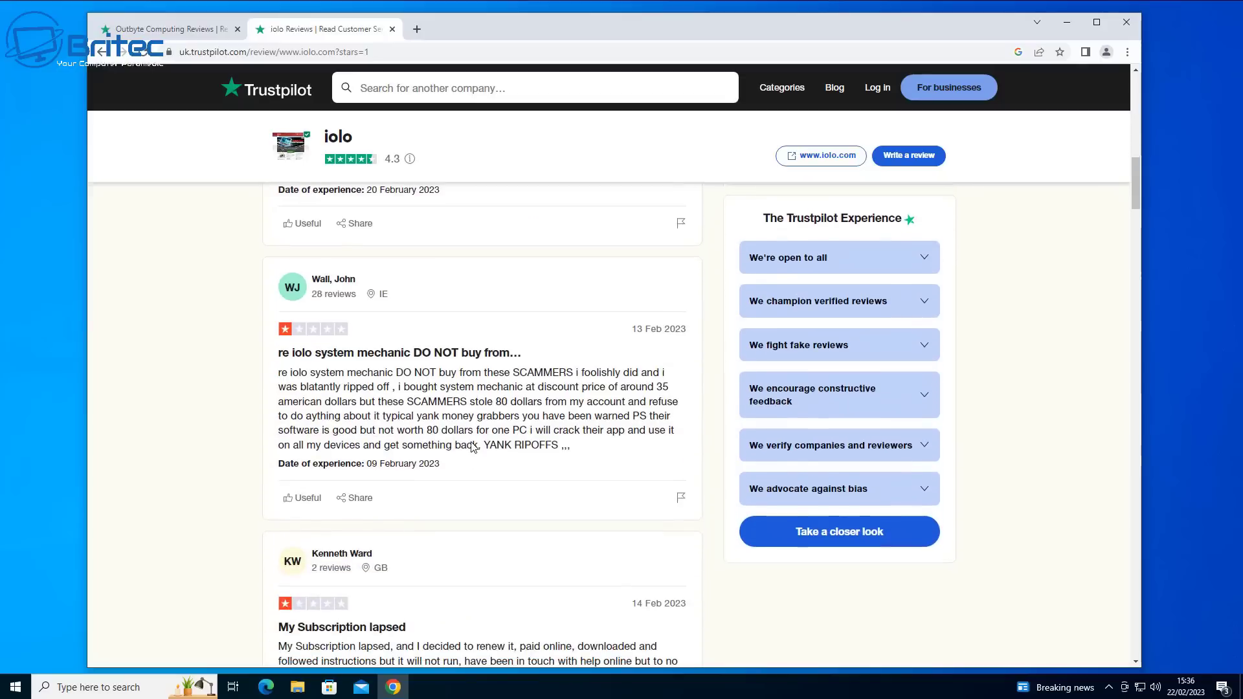
{"action": "scroll", "coordinate": [473, 443], "scroll_direction": "down", "scroll_amount": 1}
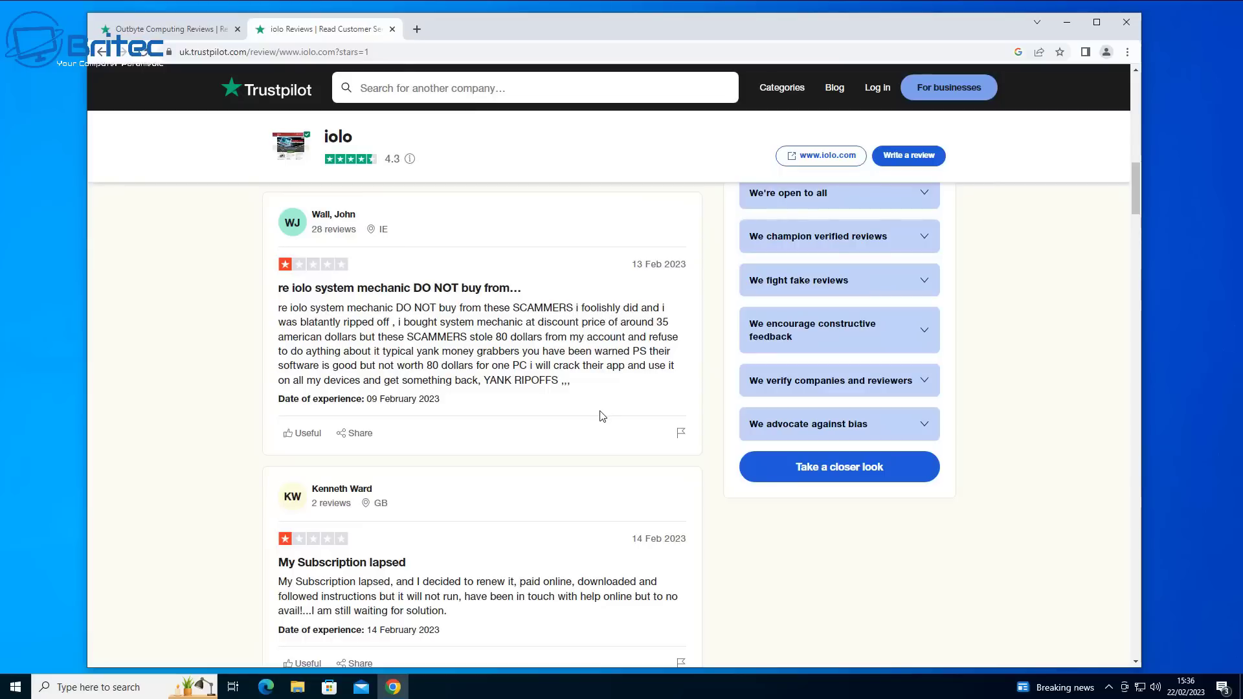
{"action": "scroll", "coordinate": [602, 416], "scroll_direction": "down", "scroll_amount": 4}
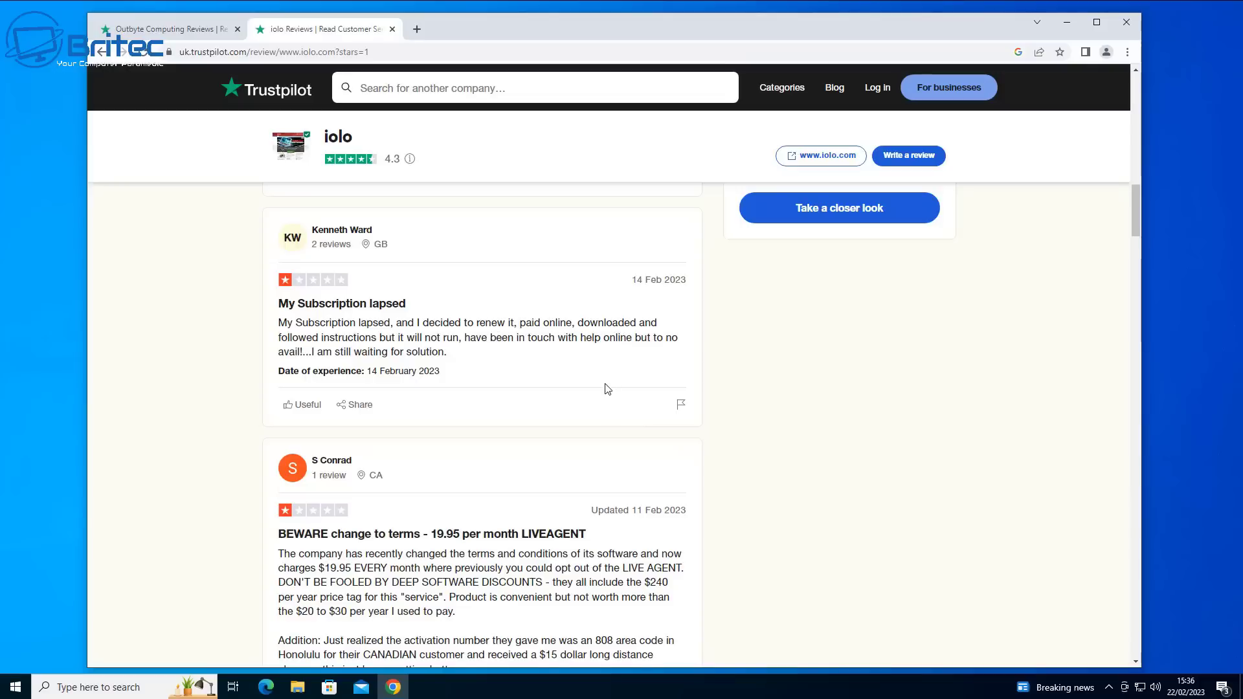
{"action": "scroll", "coordinate": [608, 389], "scroll_direction": "down", "scroll_amount": 2}
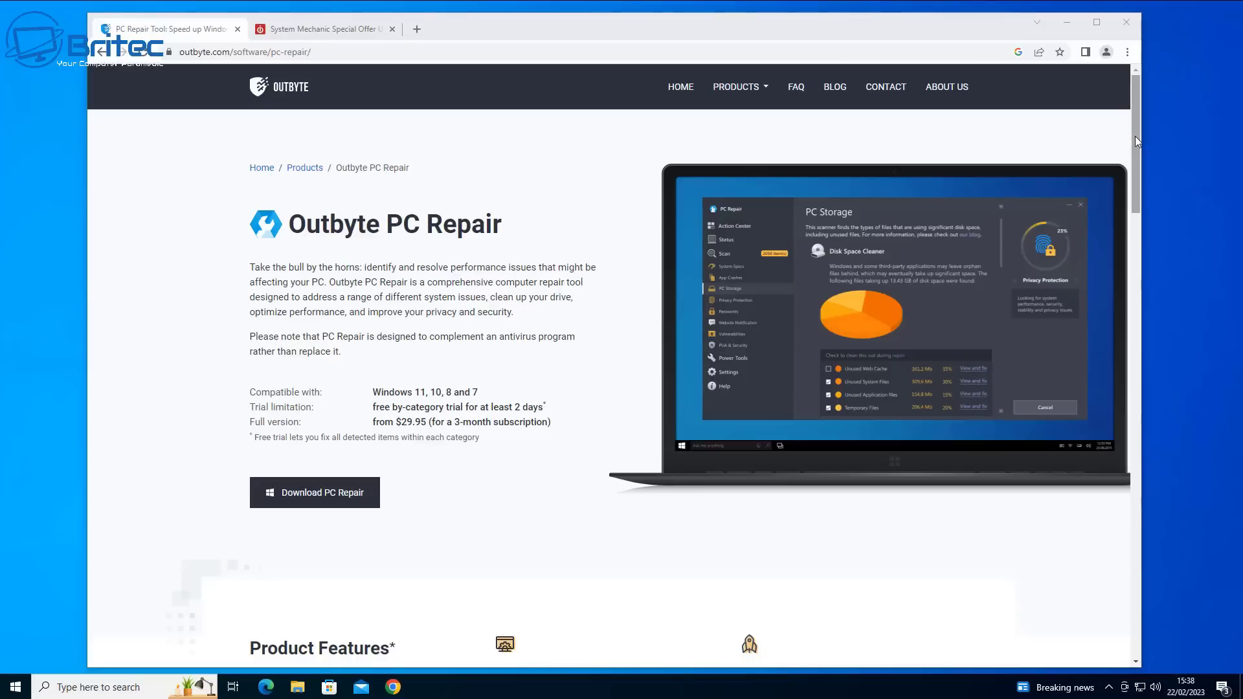
Step: View the System Mechanic 50%-off offer's comparison table, then launch the Outbyte PC Repair installer
{"action": "key", "text": "ctrl+Tab"}
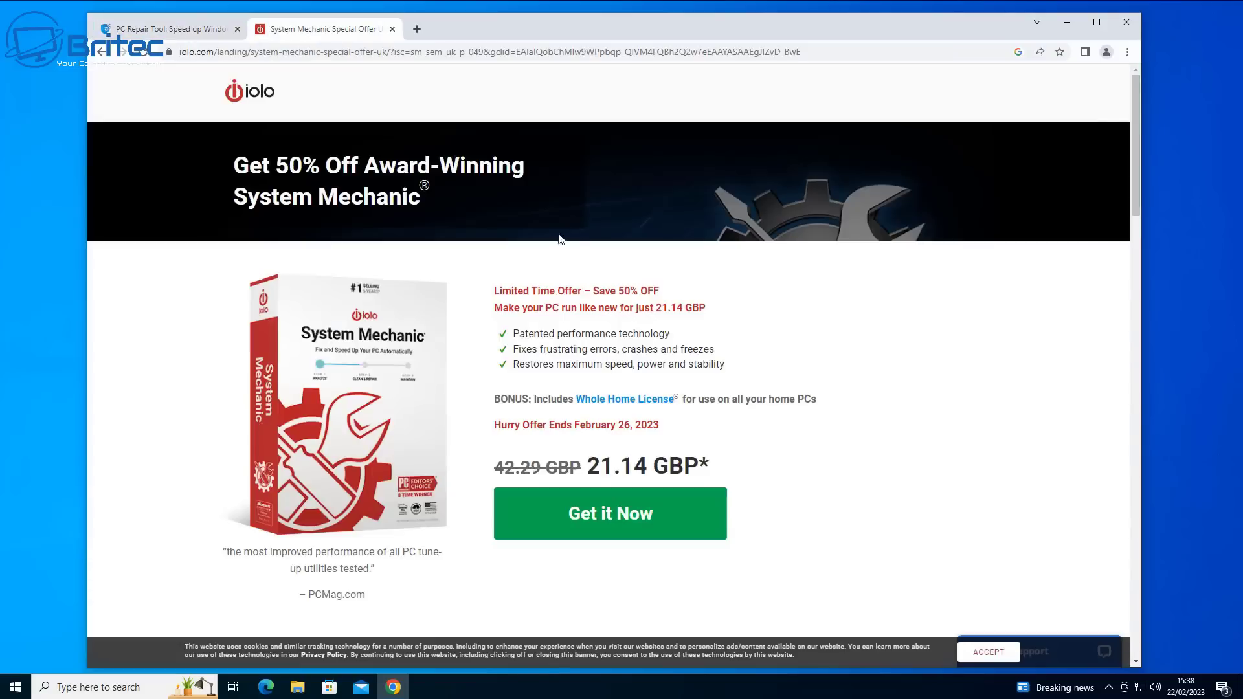
{"action": "left_click_drag", "start_coordinate": [494, 290], "coordinate": [704, 302]}
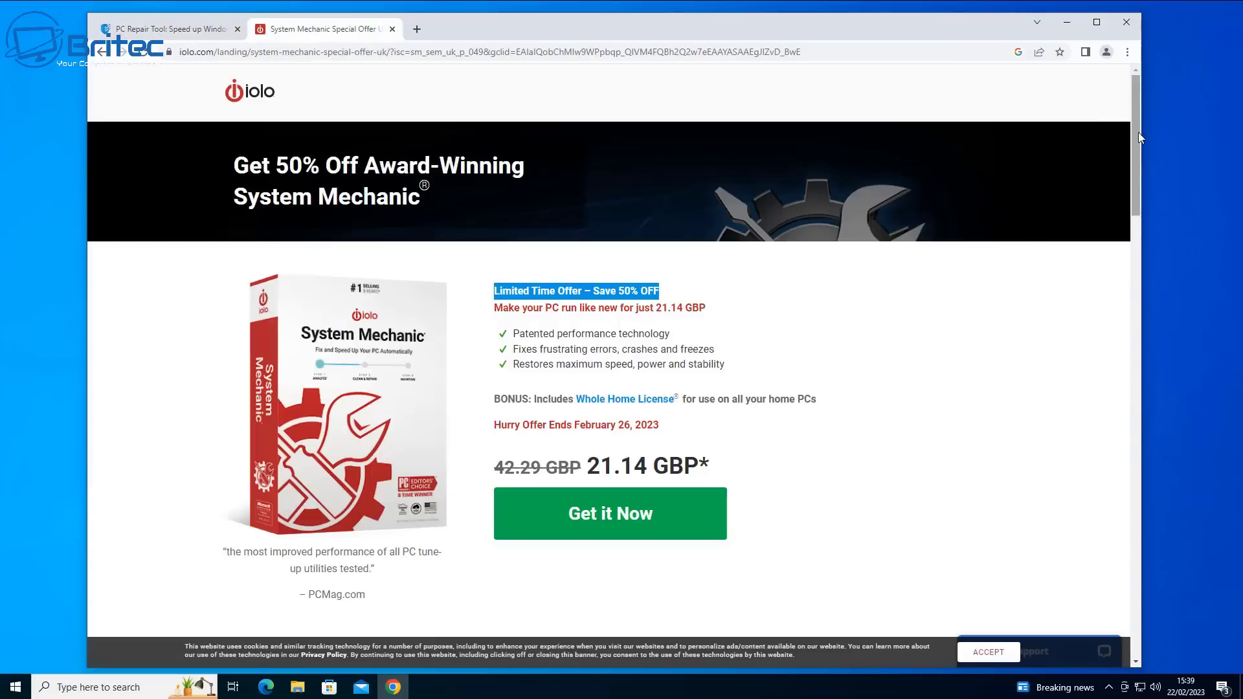
{"action": "left_click_drag", "start_coordinate": [1139, 136], "coordinate": [1157, 240]}
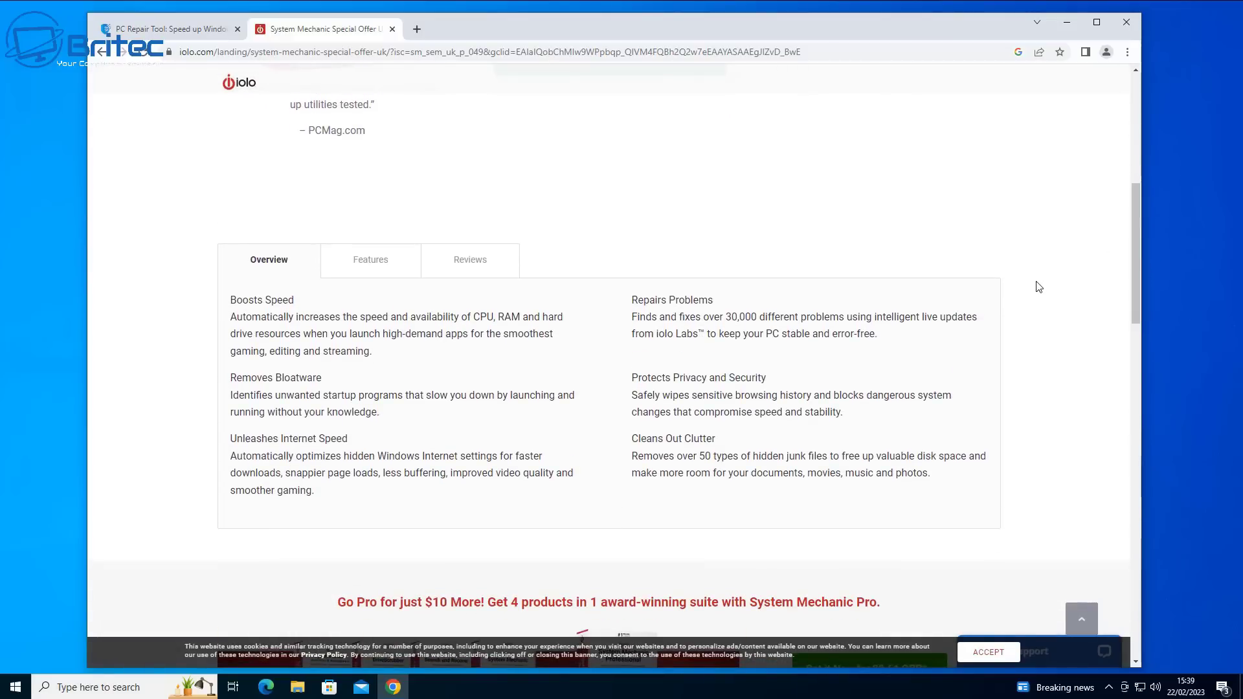
{"action": "scroll", "coordinate": [1035, 285], "scroll_direction": "down", "scroll_amount": 4}
{"action": "scroll", "coordinate": [1038, 286], "scroll_direction": "down", "scroll_amount": 2}
{"action": "scroll", "coordinate": [1038, 286], "scroll_direction": "down", "scroll_amount": 4}
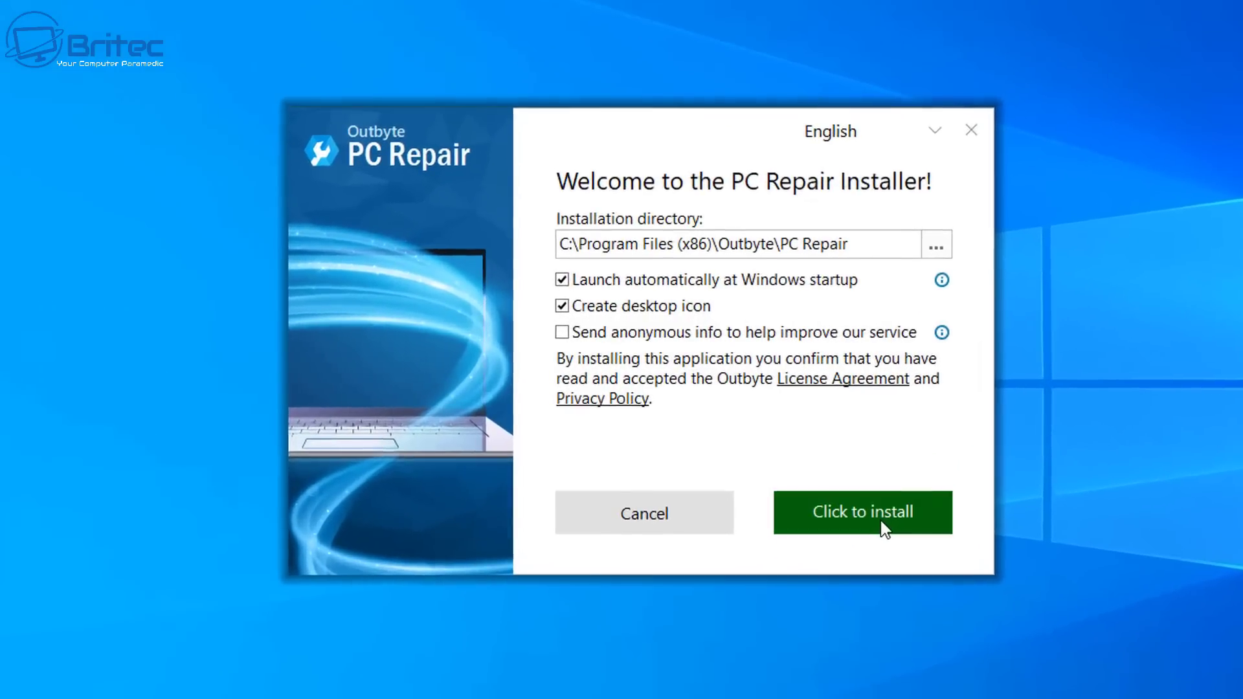
{"action": "left_click", "coordinate": [820, 484]}
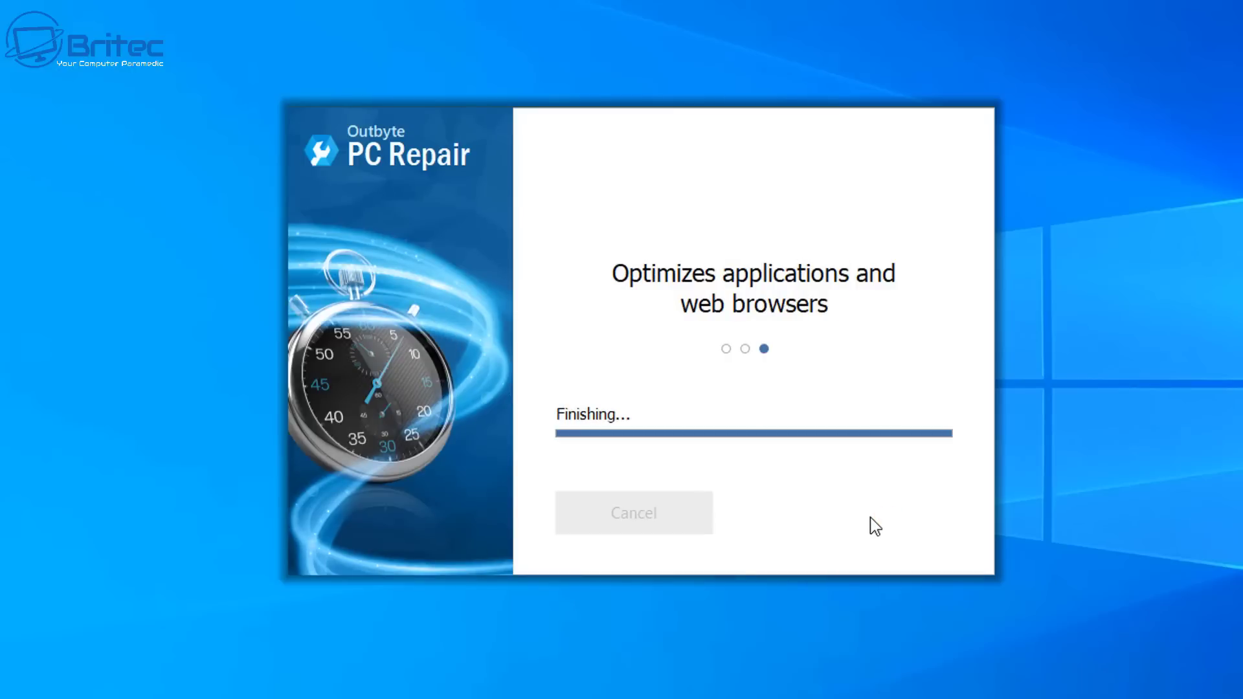
Step: Finish installing PC Repair, then view the Driver Updater, AVarmor and VPN add-on offers
{"action": "left_click", "coordinate": [870, 518]}
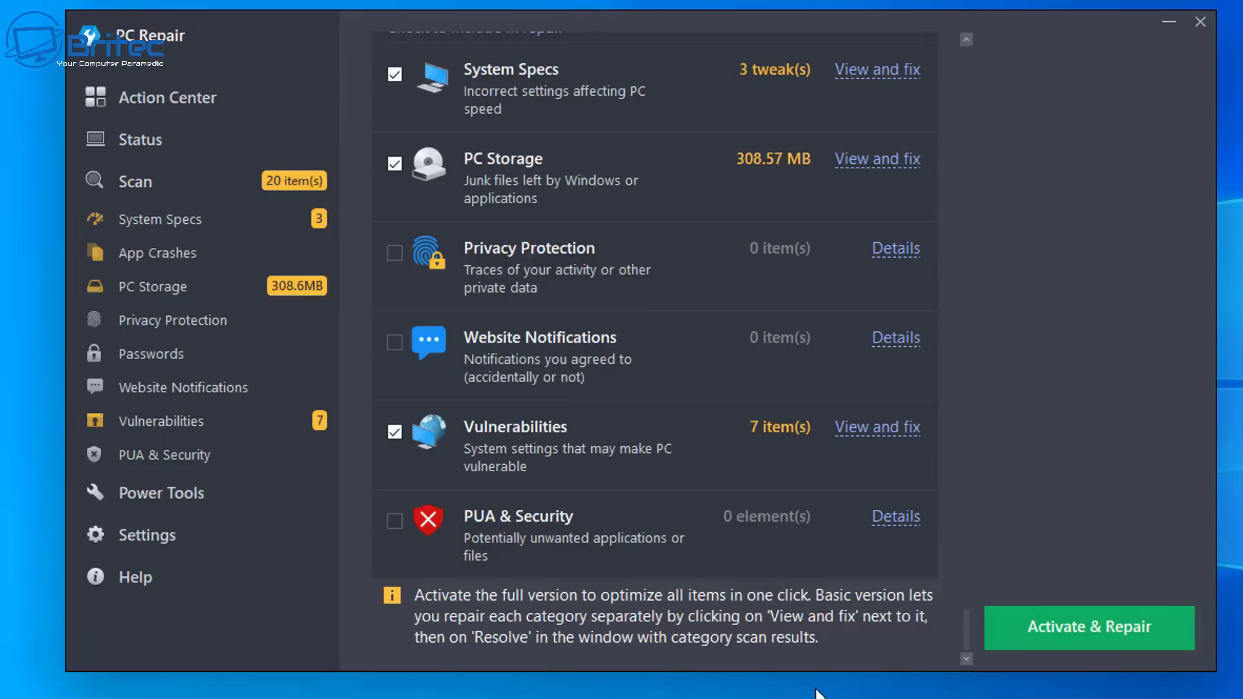
{"action": "left_click", "coordinate": [170, 98]}
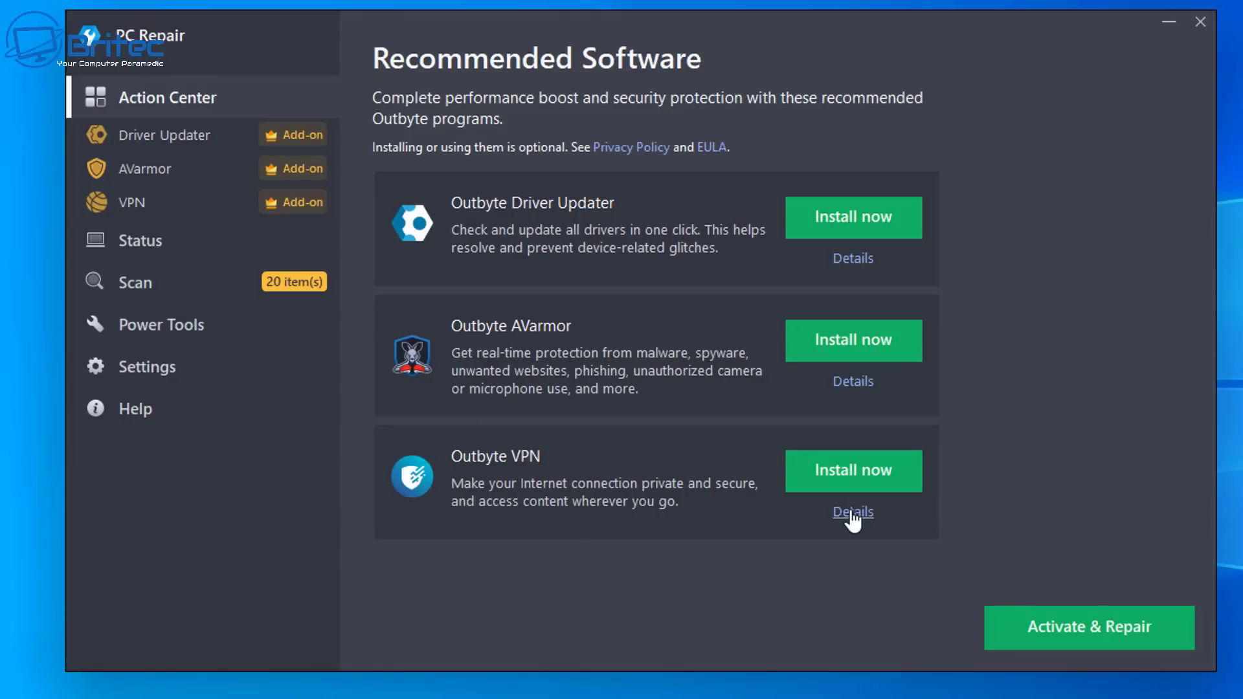
{"action": "left_click", "coordinate": [153, 143]}
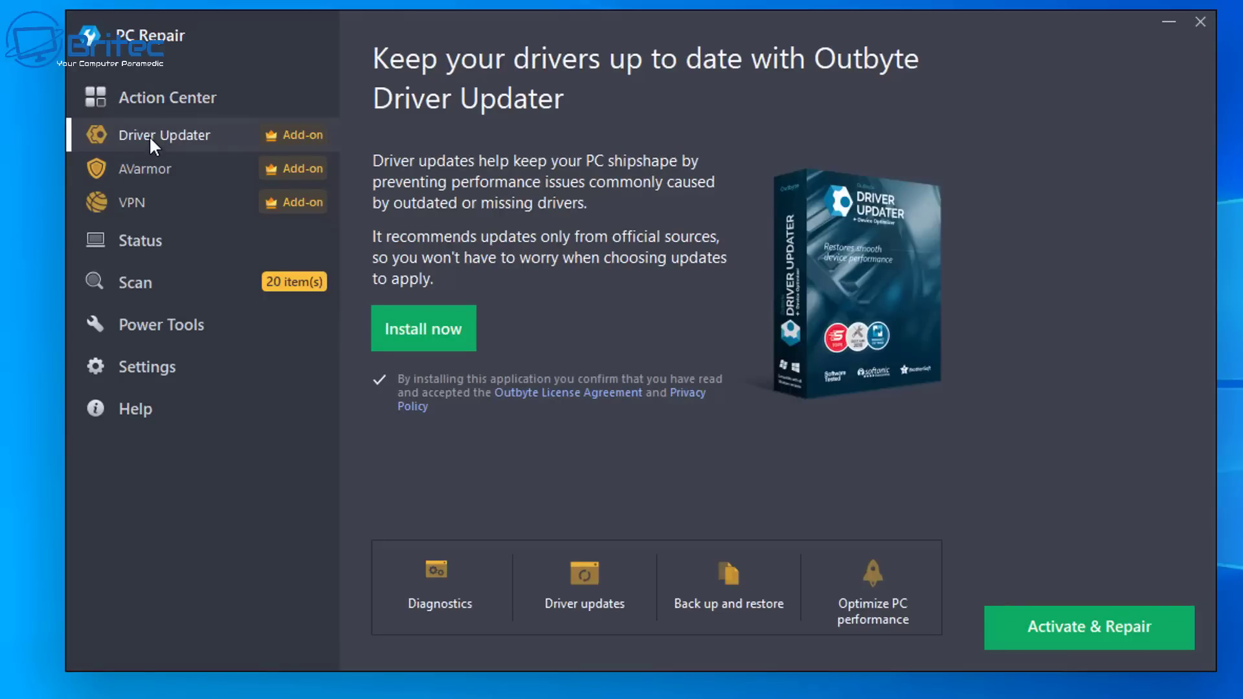
{"action": "left_click", "coordinate": [140, 168]}
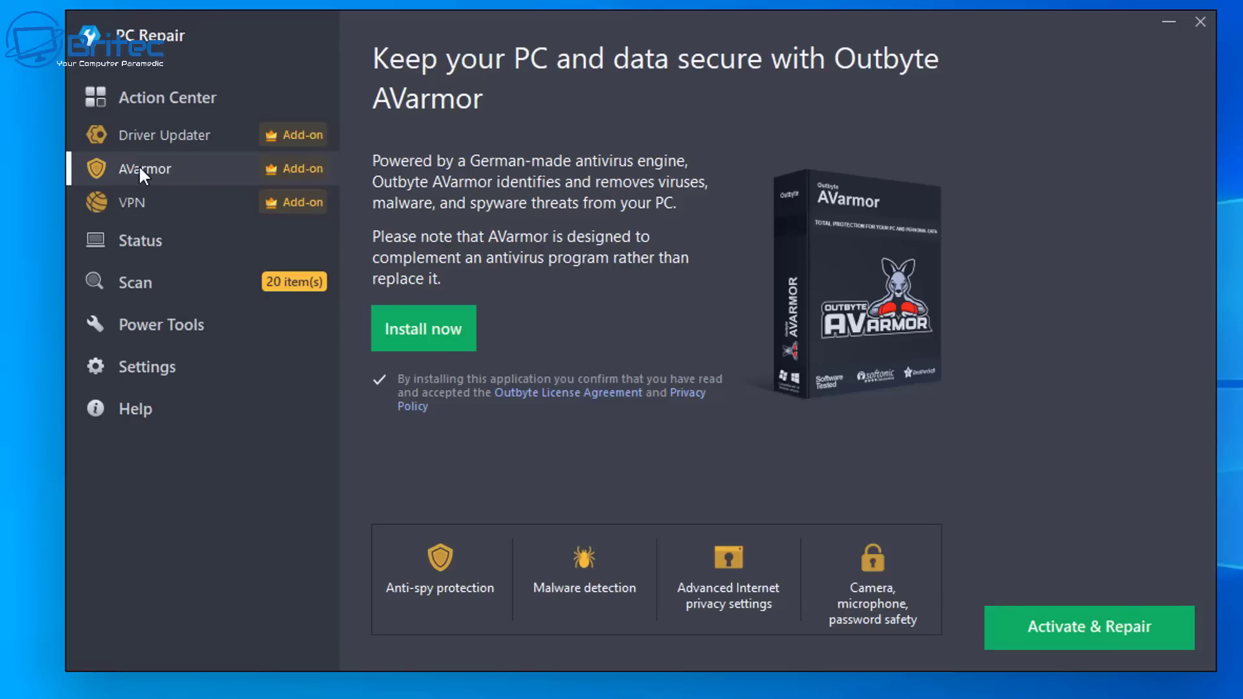
{"action": "left_click", "coordinate": [136, 202]}
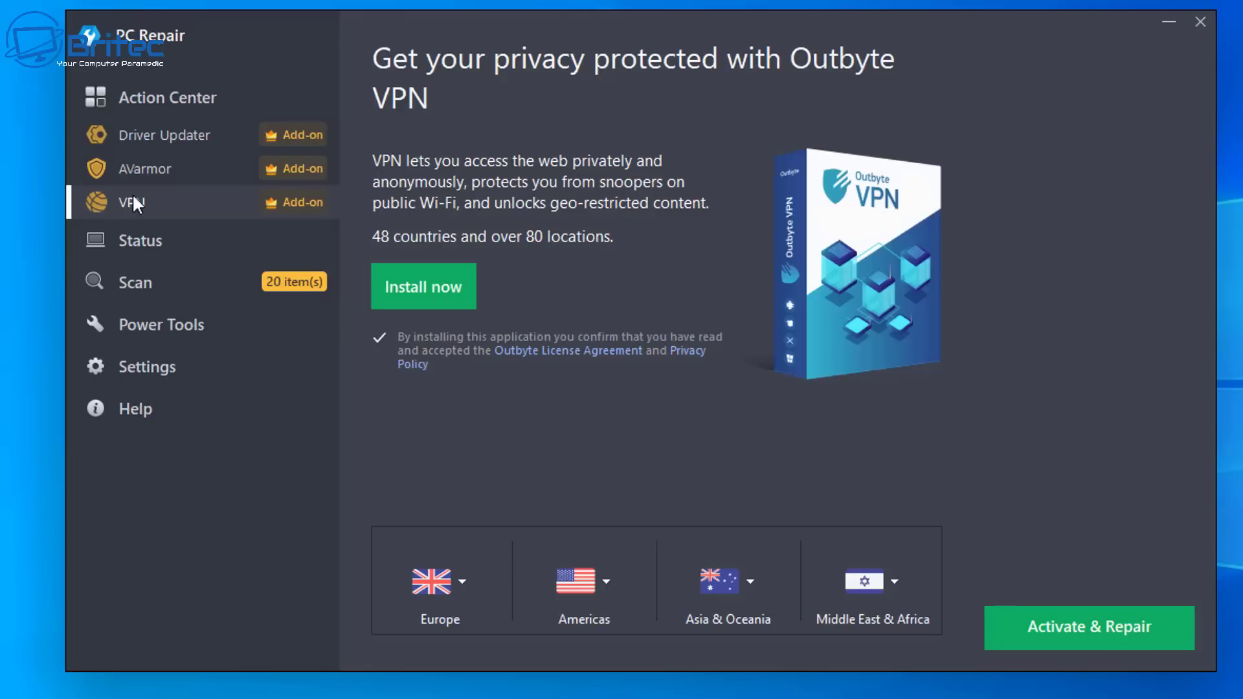
Step: From the status overview, open the last checkup's Application Crashes details and browse the crash list
{"action": "left_click", "coordinate": [129, 243]}
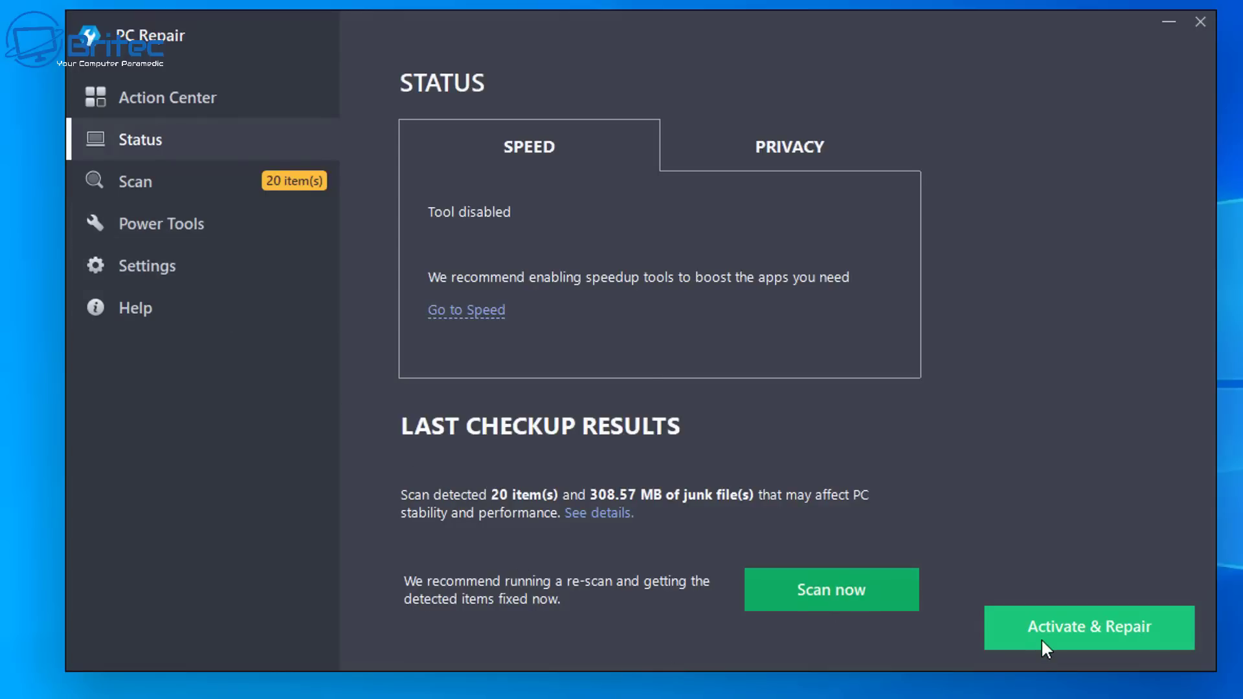
{"action": "mouse_move", "coordinate": [1040, 636]}
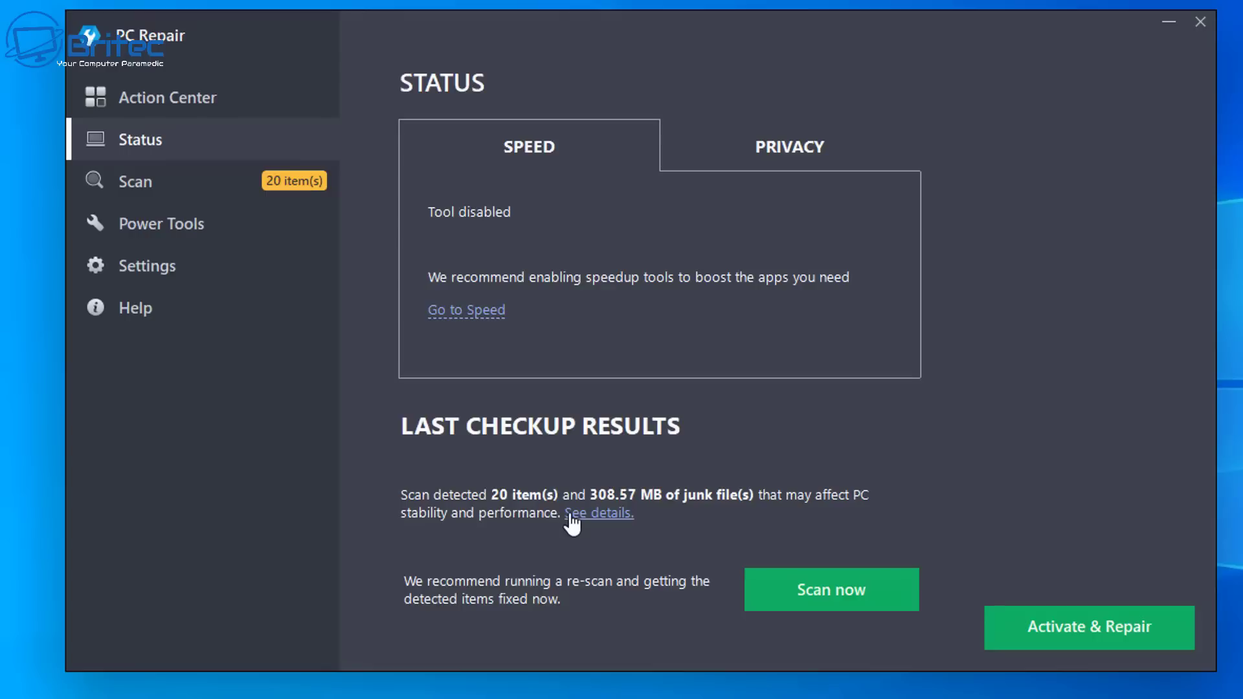
{"action": "left_click", "coordinate": [596, 514]}
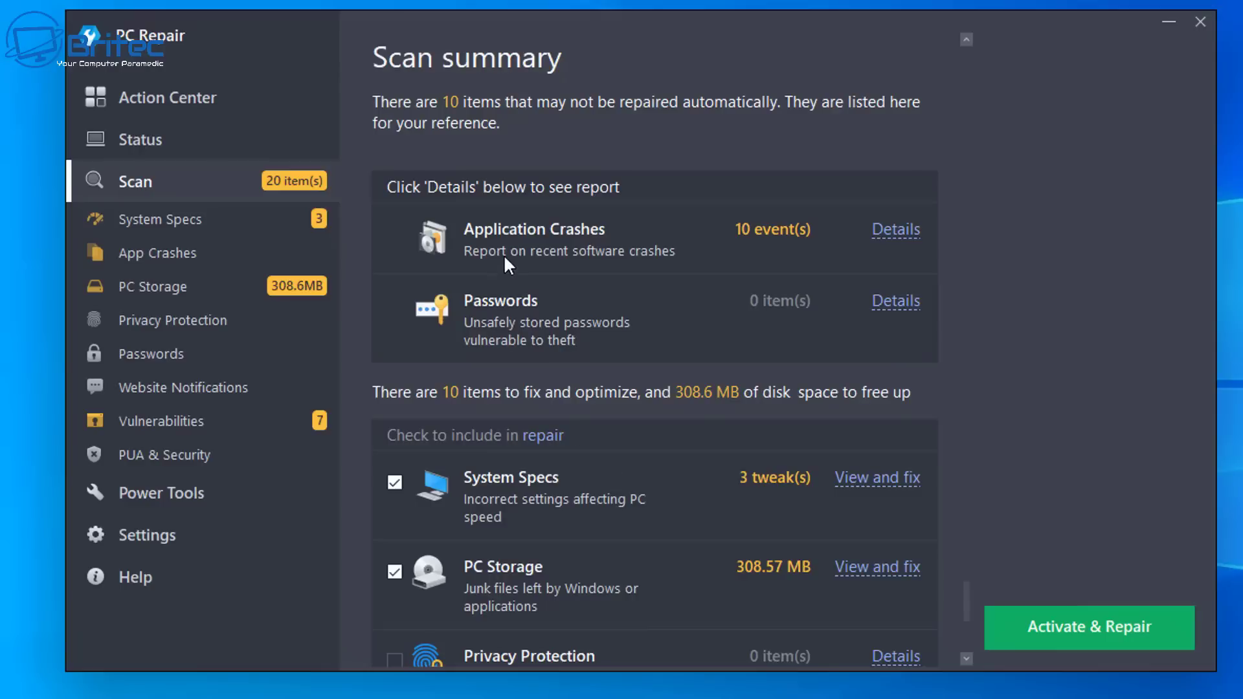
{"action": "left_click", "coordinate": [887, 235]}
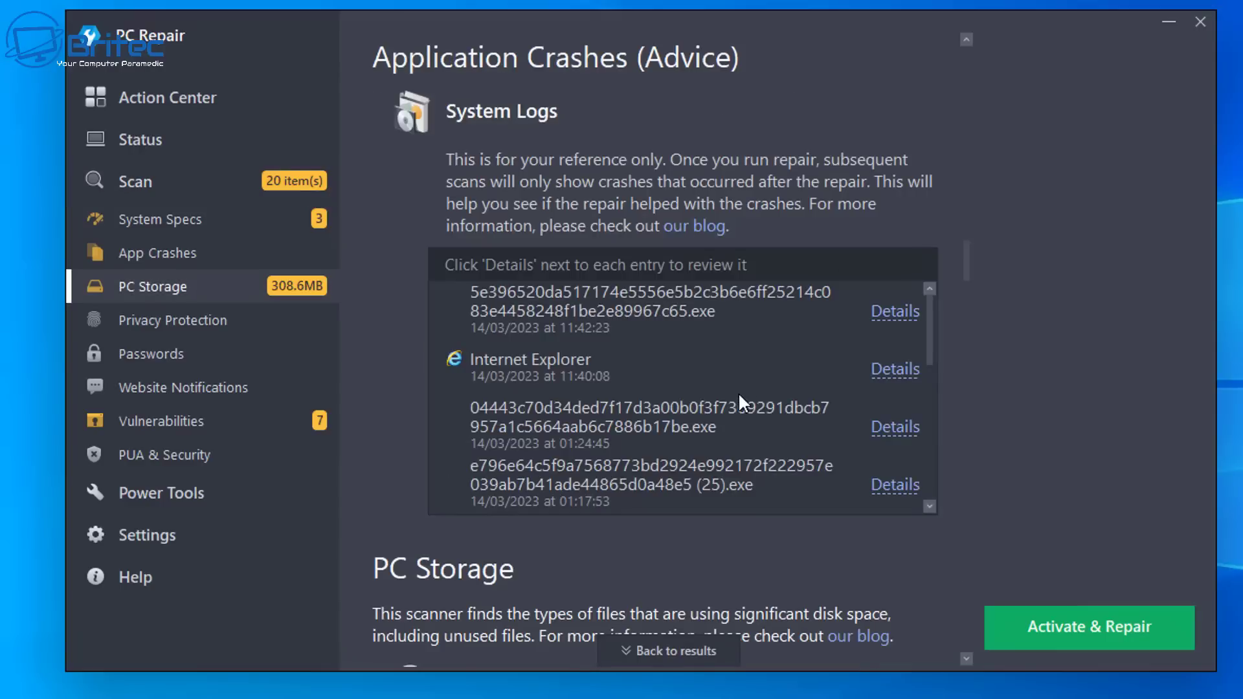
{"action": "scroll", "coordinate": [738, 391], "scroll_direction": "down", "scroll_amount": 3}
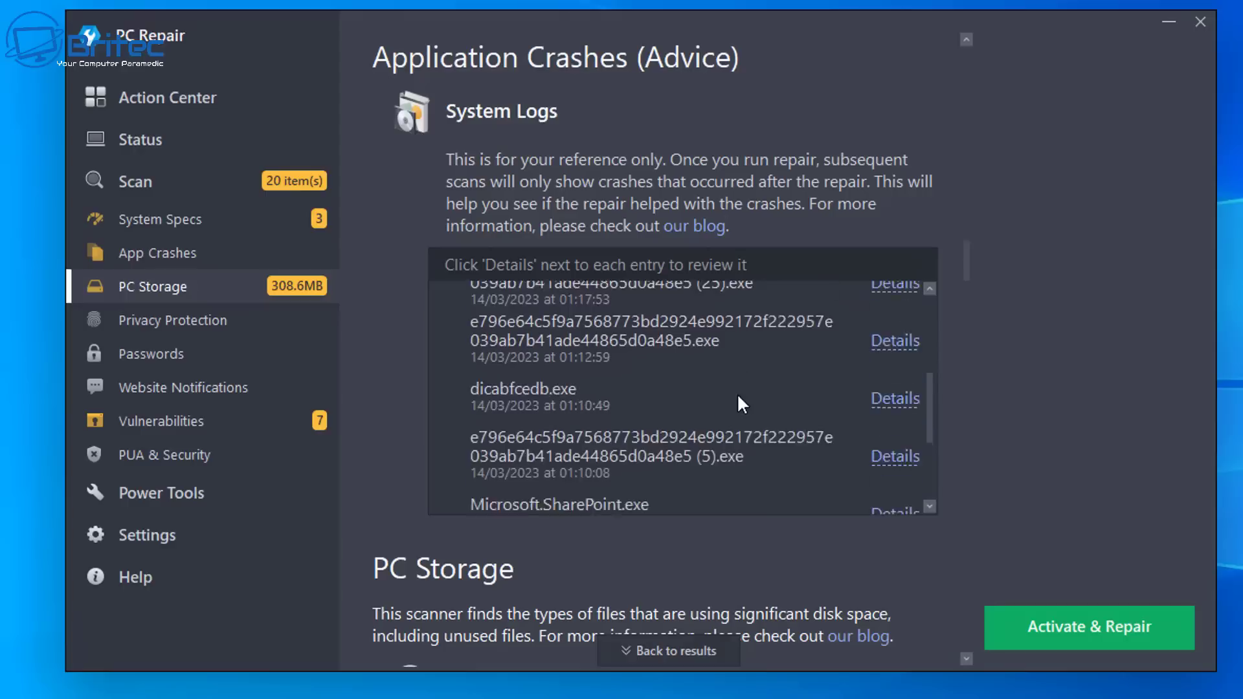
{"action": "scroll", "coordinate": [742, 404], "scroll_direction": "down", "scroll_amount": 1}
{"action": "scroll", "coordinate": [740, 404], "scroll_direction": "down", "scroll_amount": 1}
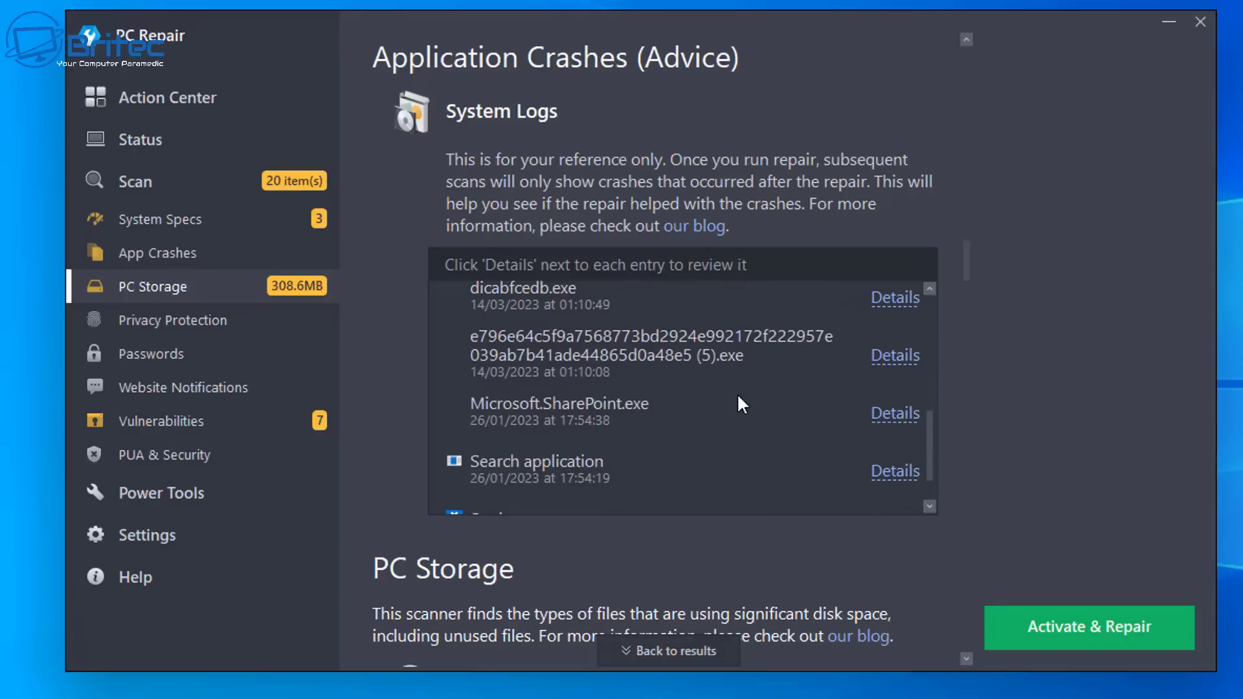
{"action": "scroll", "coordinate": [742, 404], "scroll_direction": "down", "scroll_amount": 1}
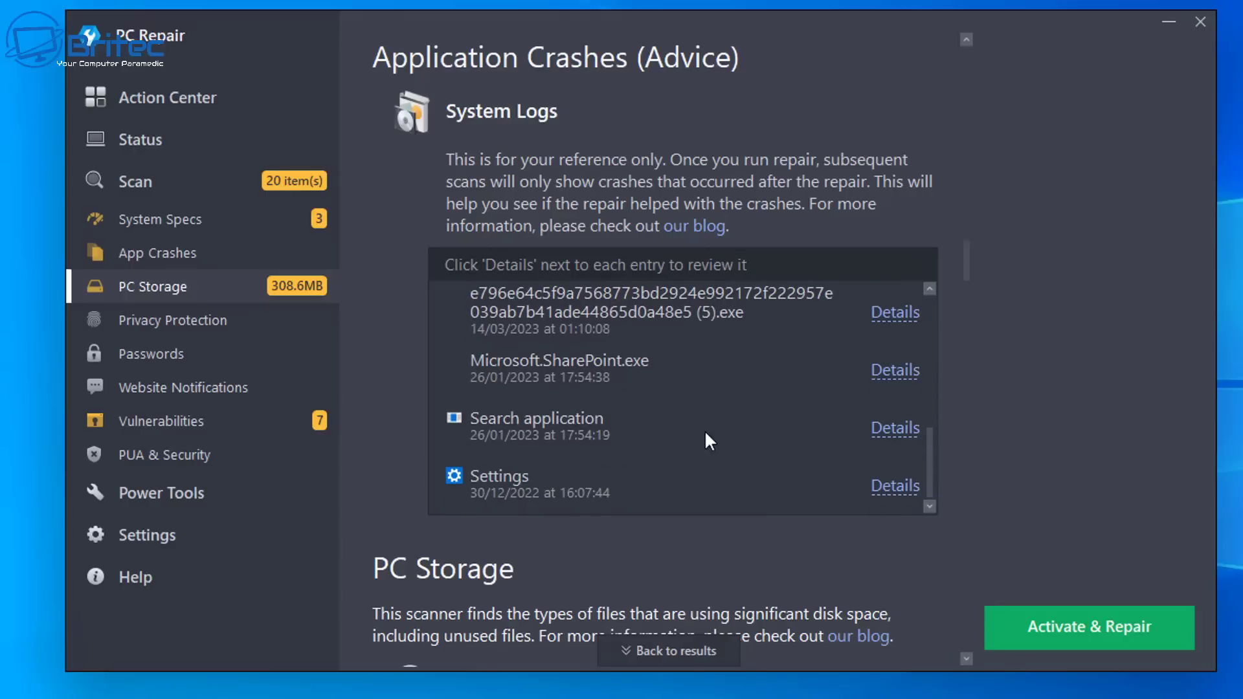
Step: Look up a crash entry in Event Viewer's System log, scroll its events, then close it
{"action": "left_click", "coordinate": [897, 428]}
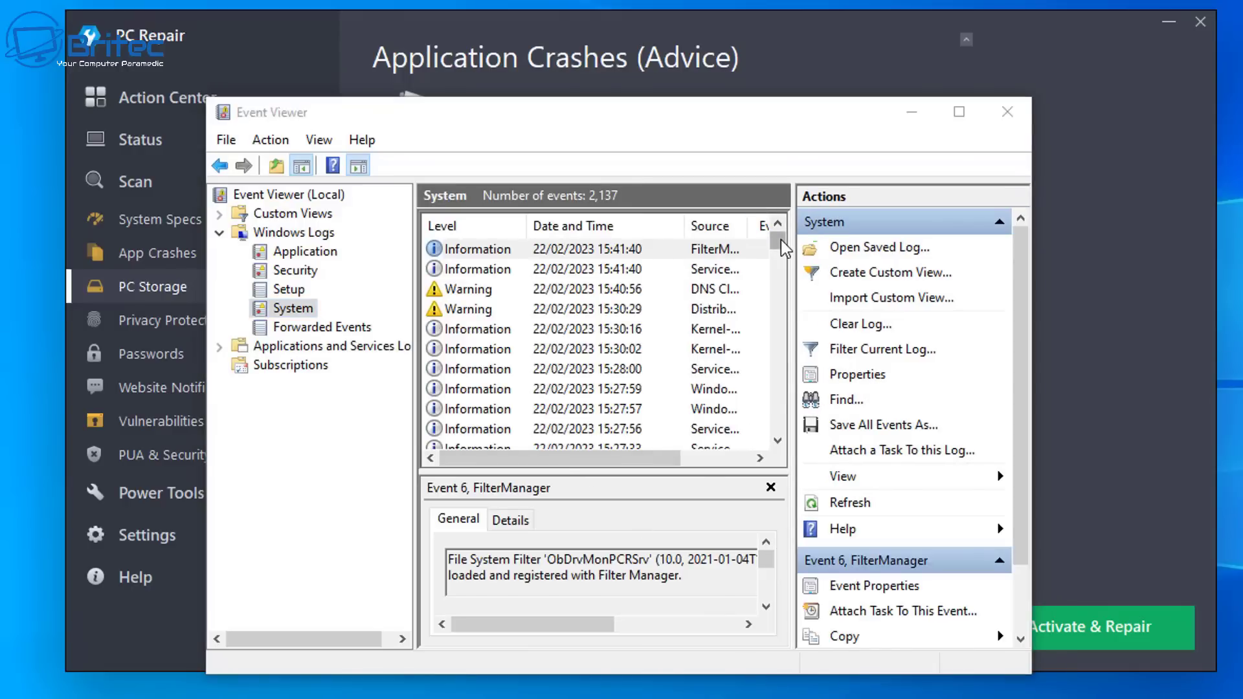
{"action": "scroll", "coordinate": [776, 278], "scroll_direction": "down", "scroll_amount": 10}
{"action": "scroll", "coordinate": [774, 292], "scroll_direction": "down", "scroll_amount": 10}
{"action": "scroll", "coordinate": [770, 299], "scroll_direction": "down", "scroll_amount": 5}
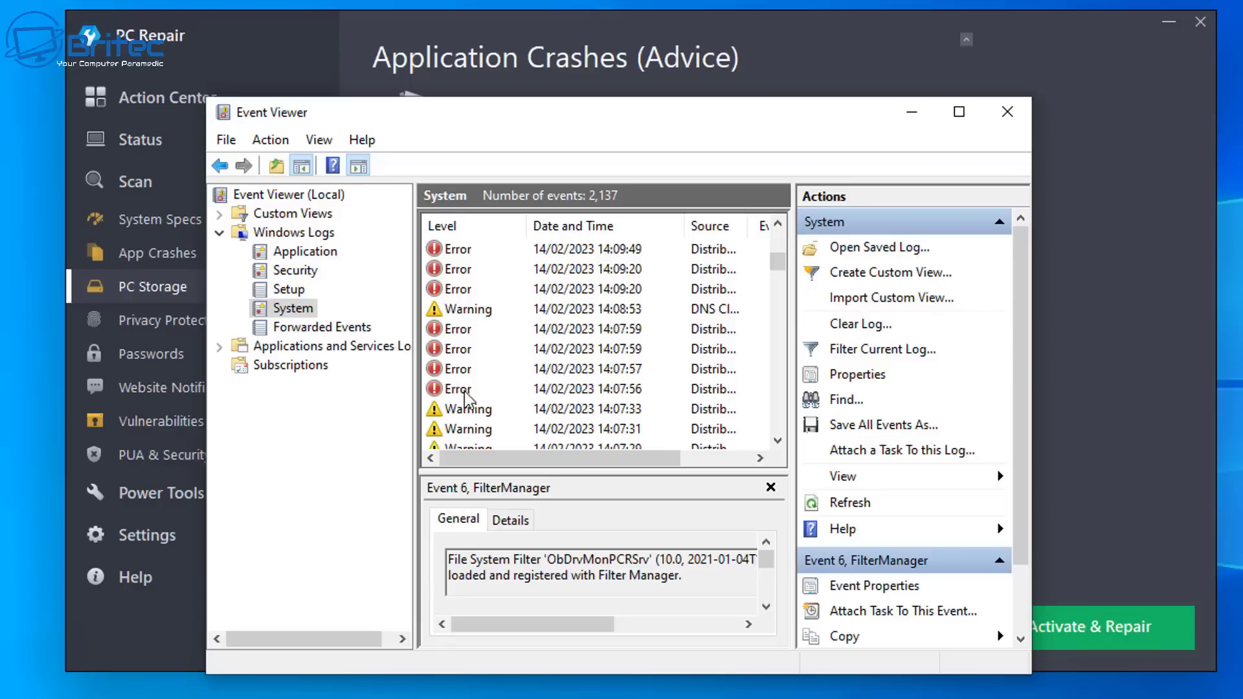
{"action": "left_click", "coordinate": [1005, 110]}
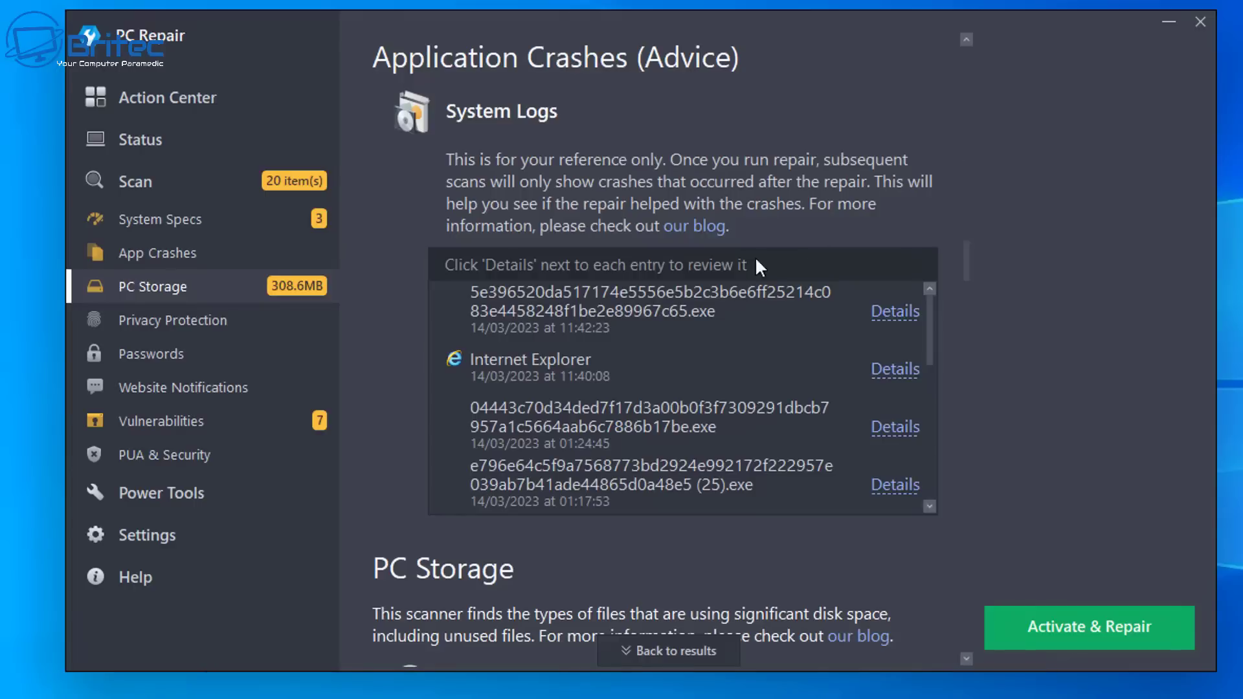
Step: Open Privacy Protection results and check the info tip on the first Real Time Privacy Protection option
{"action": "left_click", "coordinate": [153, 319]}
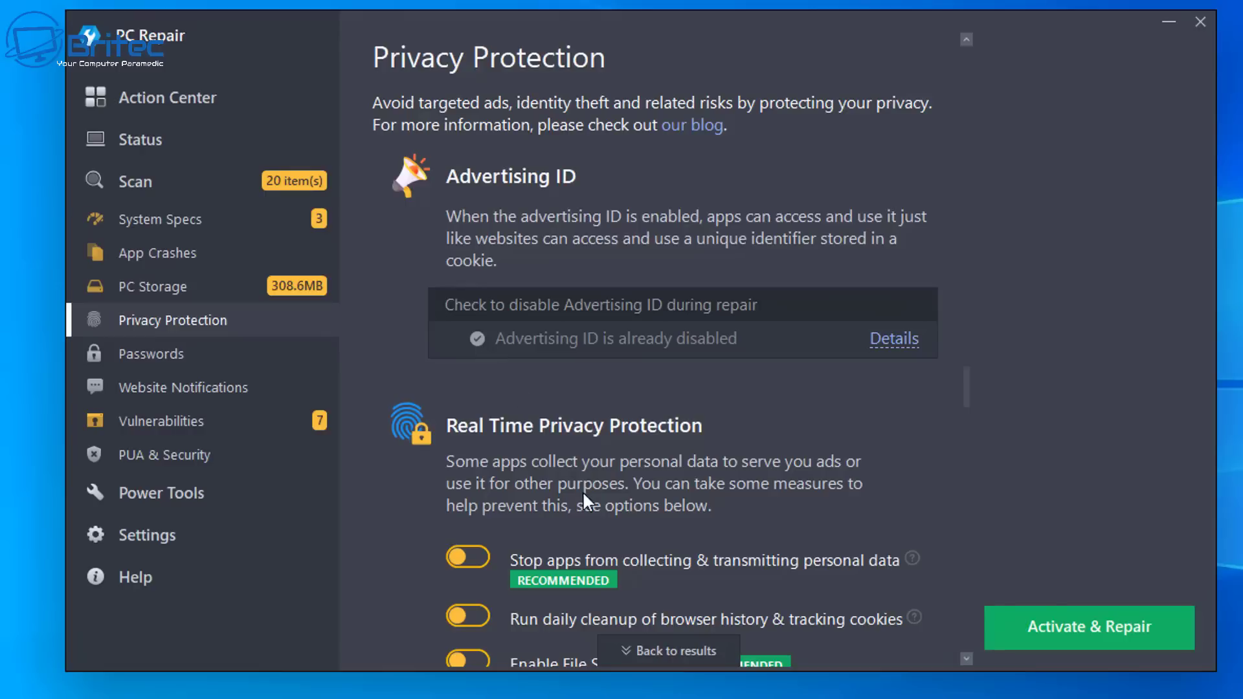
{"action": "scroll", "coordinate": [583, 494], "scroll_direction": "down", "scroll_amount": 3}
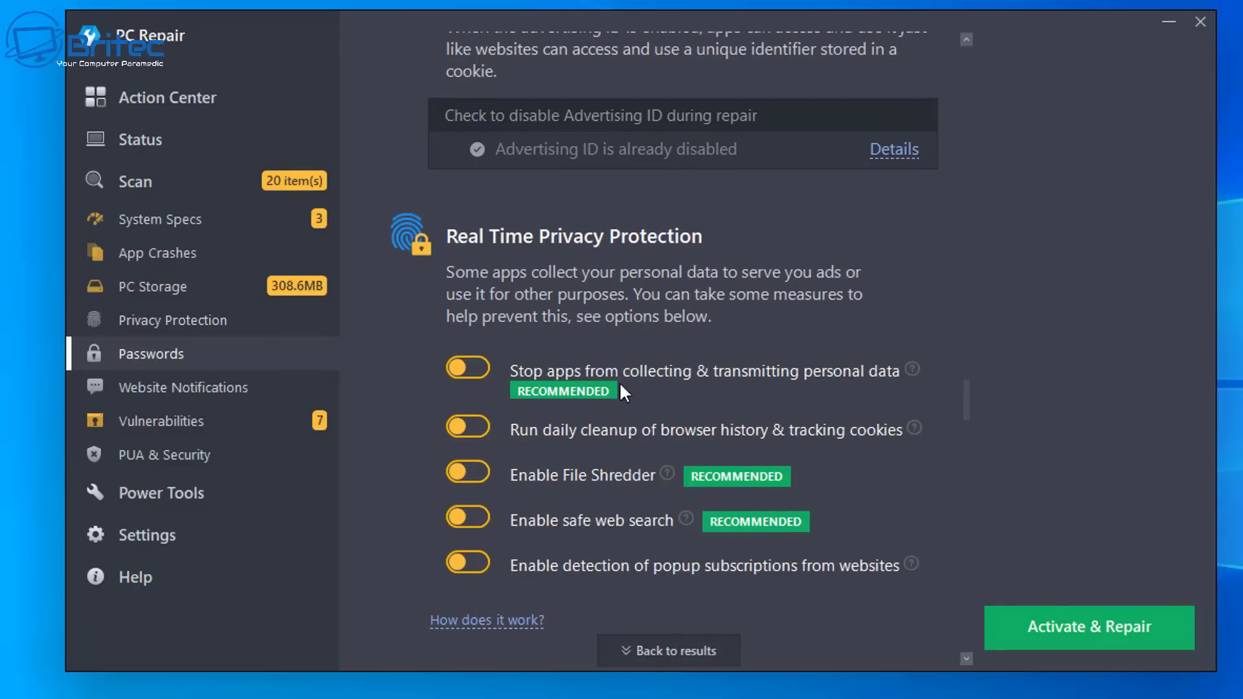
{"action": "mouse_move", "coordinate": [915, 382]}
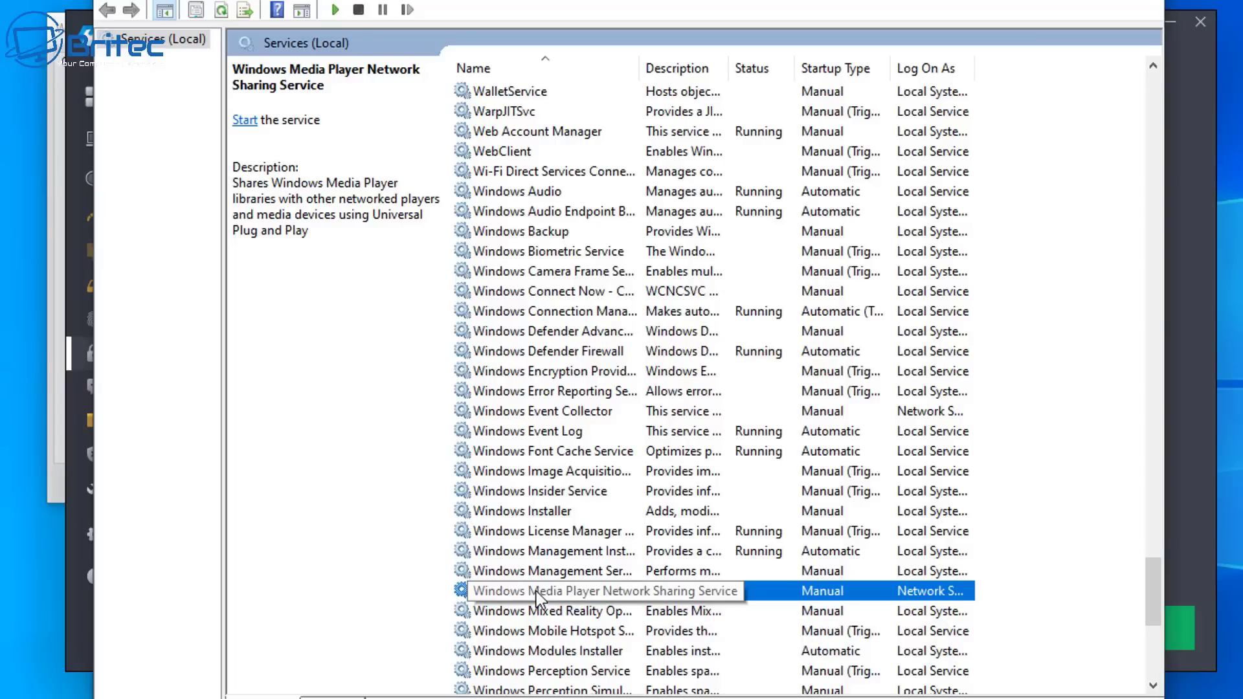
Step: Open and close the Windows Media Player Network Sharing Service properties, then scroll up the Services list
{"action": "right_click", "coordinate": [537, 593]}
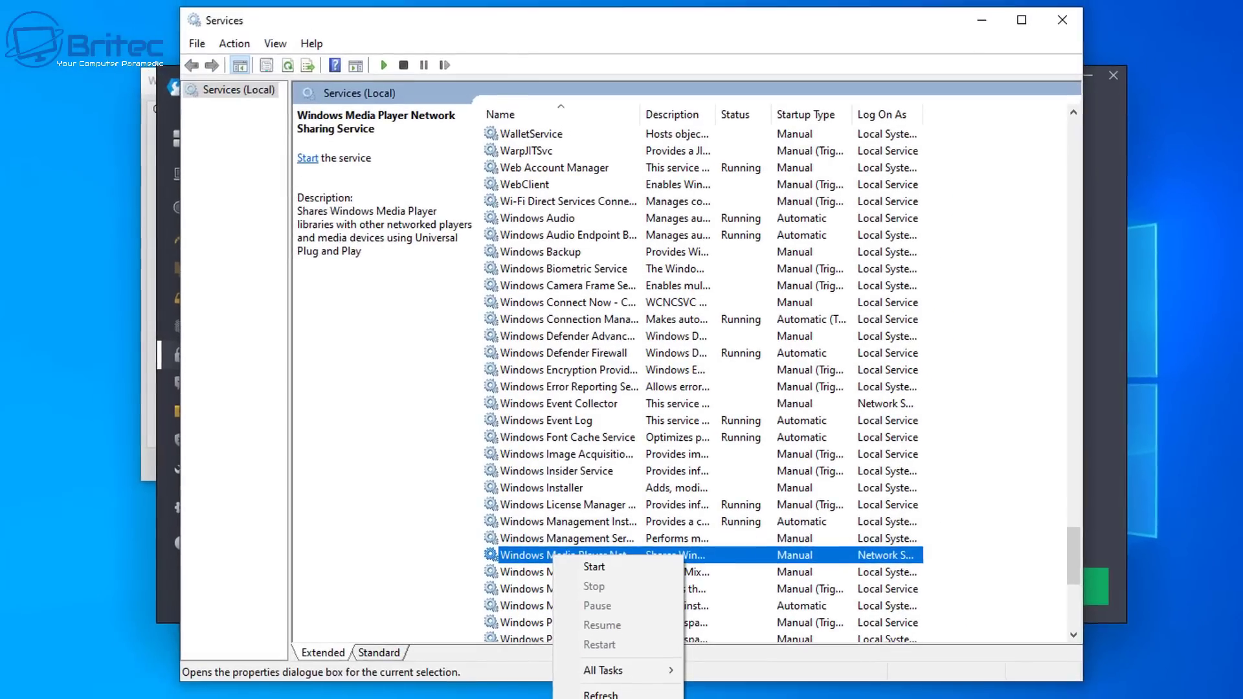
{"action": "left_click", "coordinate": [583, 698]}
{"action": "left_click_drag", "start_coordinate": [374, 88], "coordinate": [676, 189]}
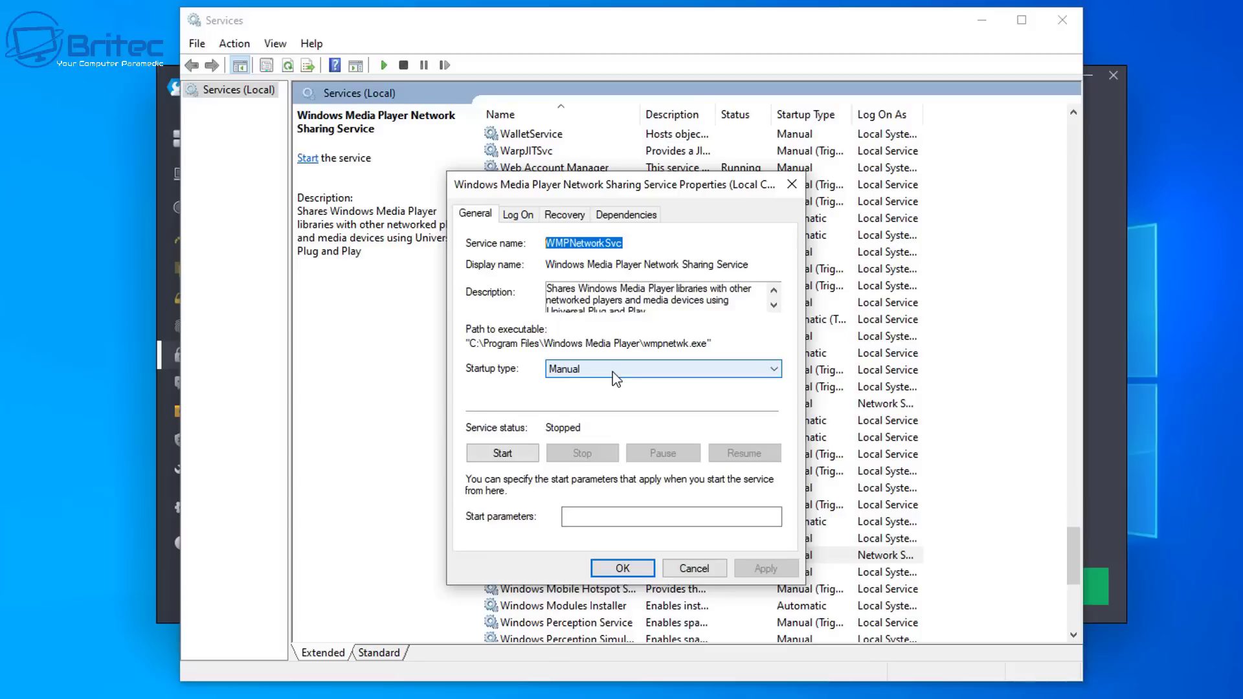
{"action": "left_click", "coordinate": [791, 184]}
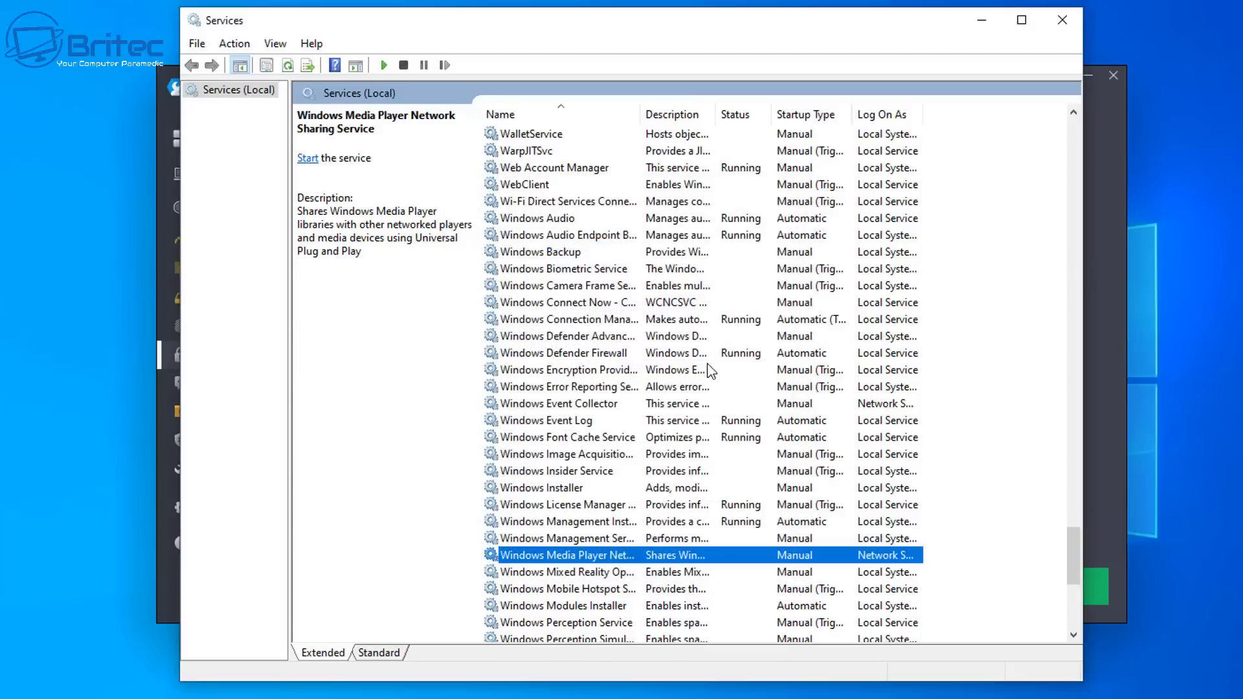
{"action": "scroll", "coordinate": [800, 578], "scroll_direction": "down", "scroll_amount": 2}
{"action": "scroll", "coordinate": [706, 516], "scroll_direction": "up", "scroll_amount": 20}
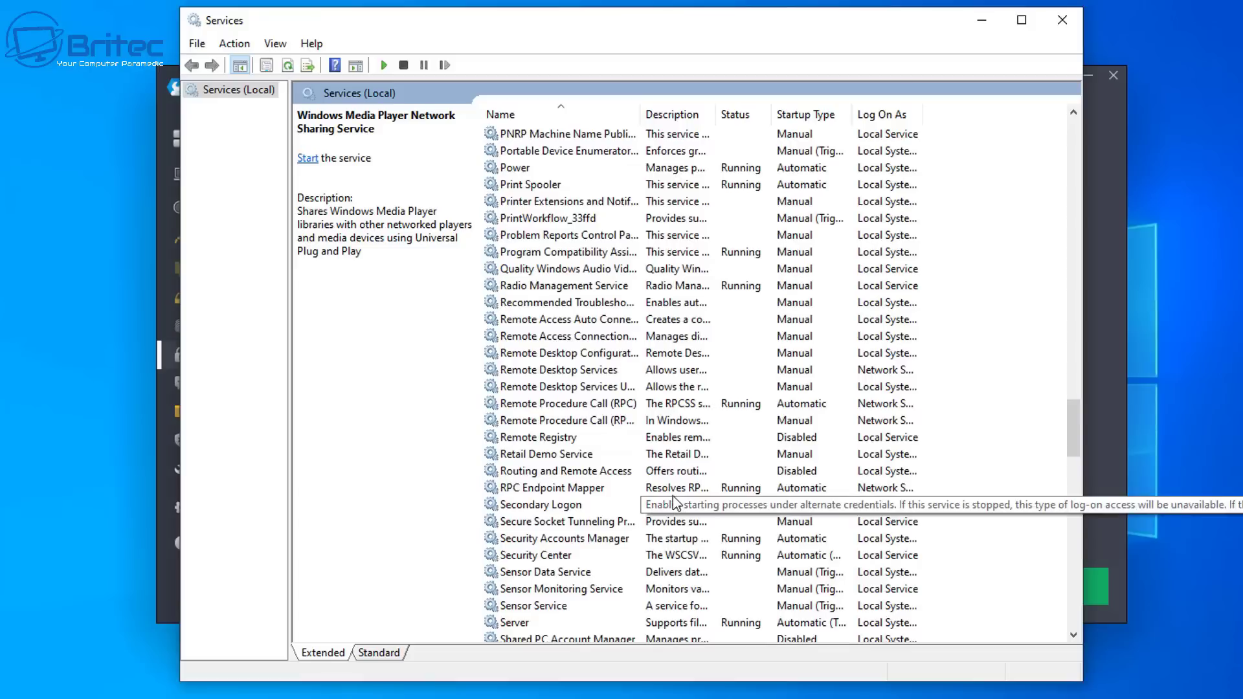
{"action": "scroll", "coordinate": [675, 503], "scroll_direction": "up", "scroll_amount": 15}
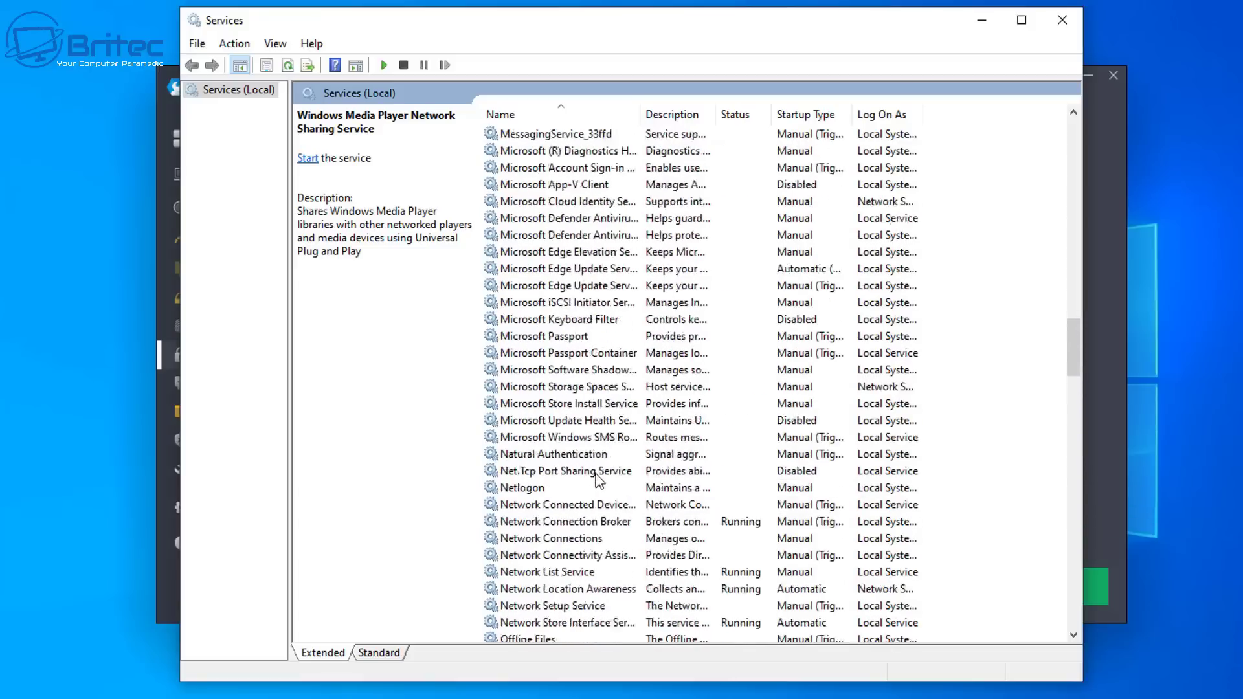
{"action": "scroll", "coordinate": [598, 479], "scroll_direction": "up", "scroll_amount": 9}
{"action": "left_click_drag", "start_coordinate": [1071, 305], "coordinate": [1094, 204]}
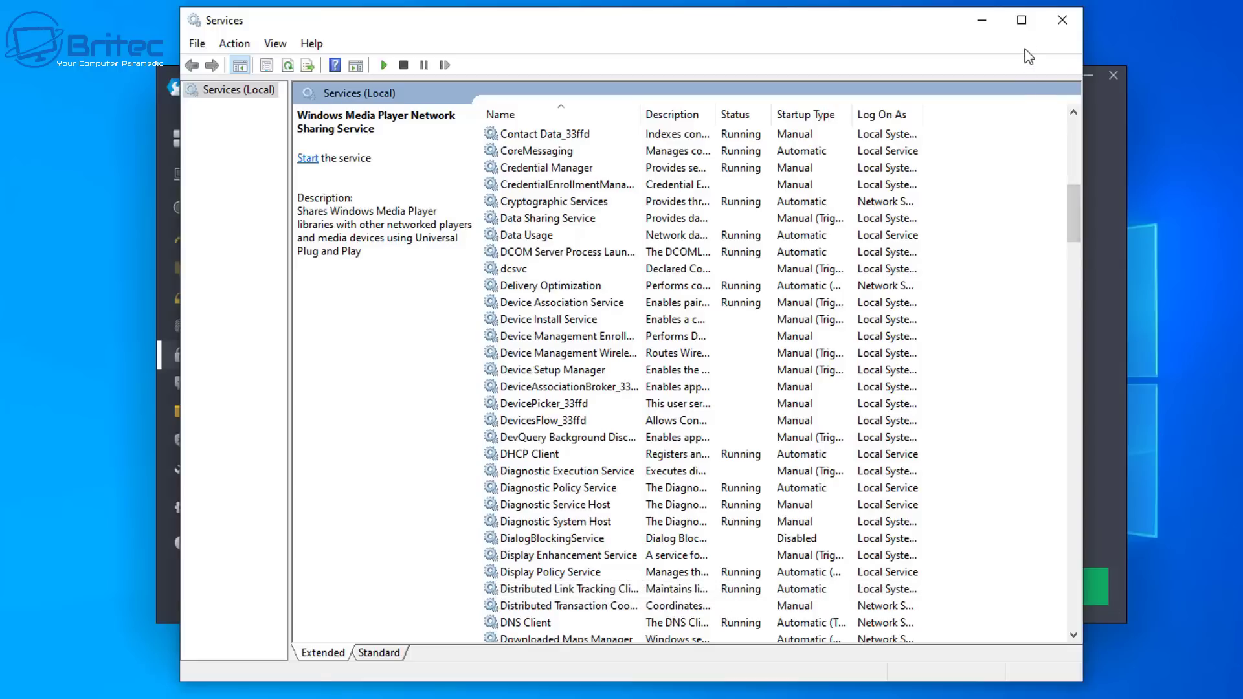
Step: Close Services and enable blocking personal data collection plus daily browser-history and cookie cleanup
{"action": "left_click", "coordinate": [1061, 19]}
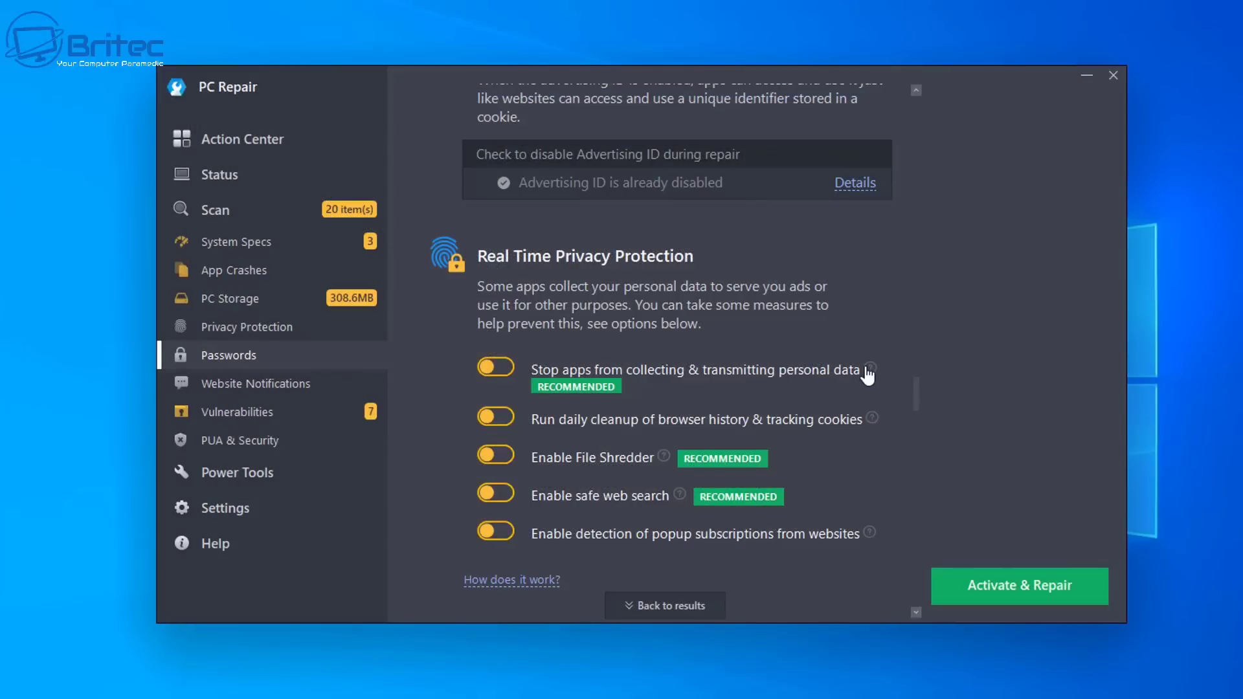
{"action": "mouse_move", "coordinate": [868, 374]}
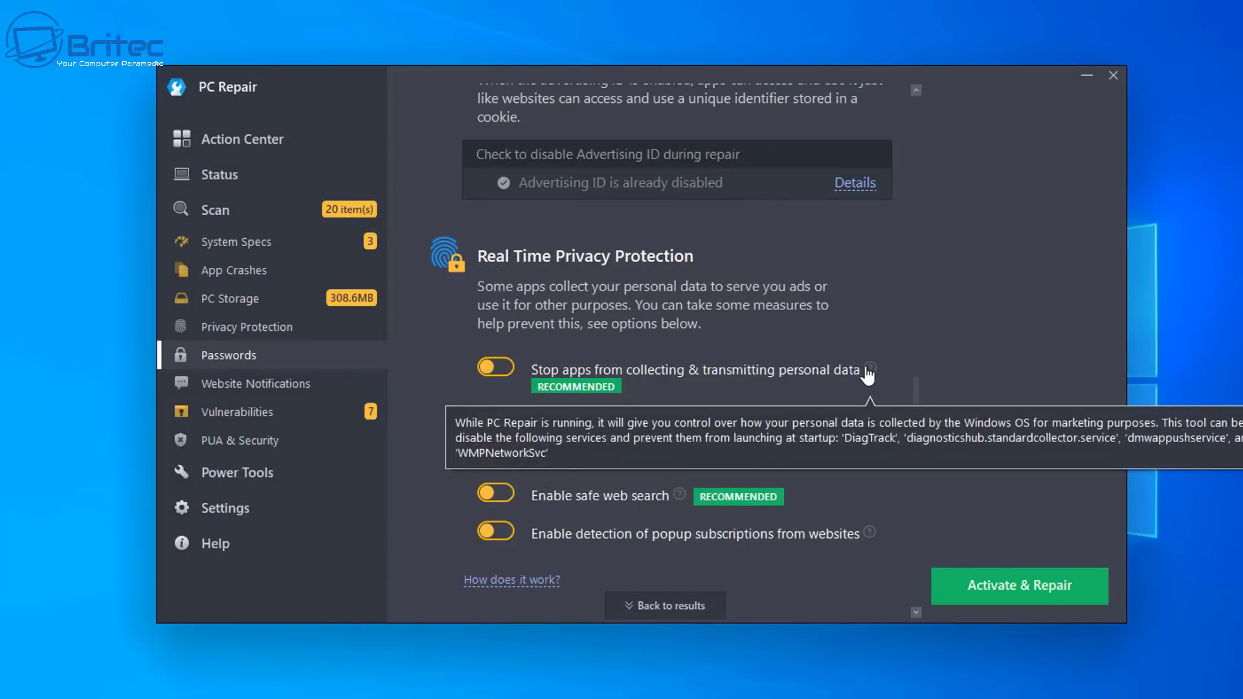
{"action": "left_click", "coordinate": [497, 369]}
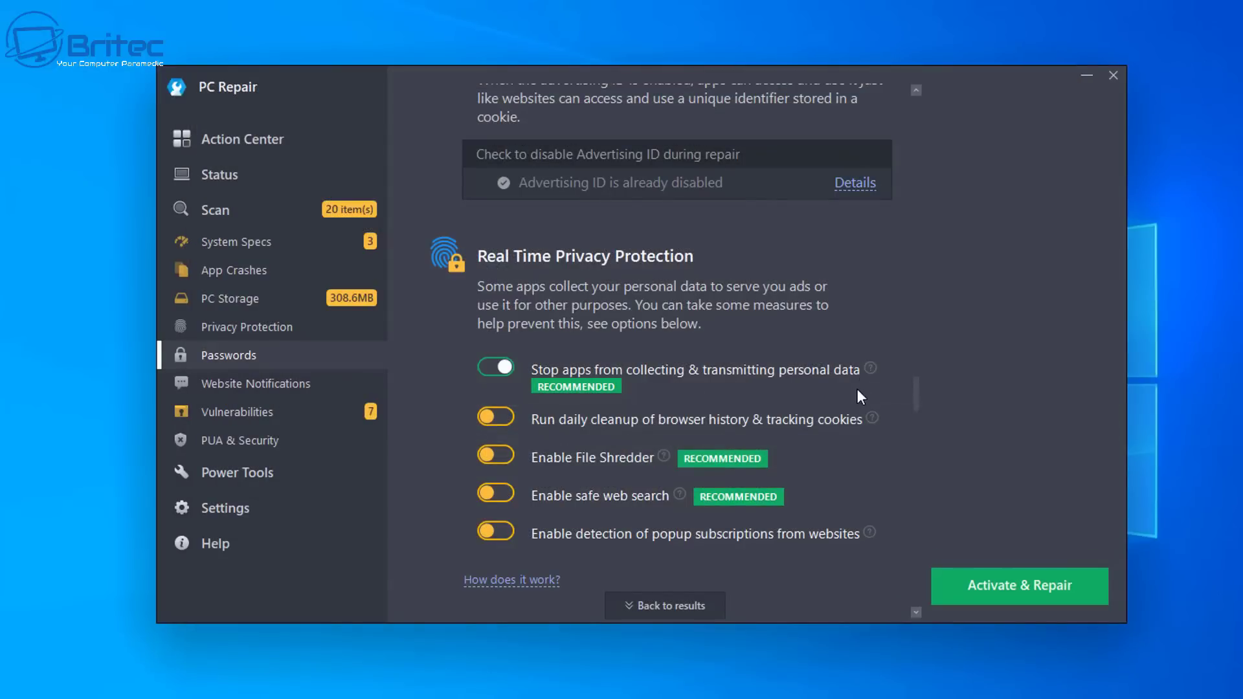
{"action": "mouse_move", "coordinate": [866, 388]}
{"action": "mouse_move", "coordinate": [875, 424]}
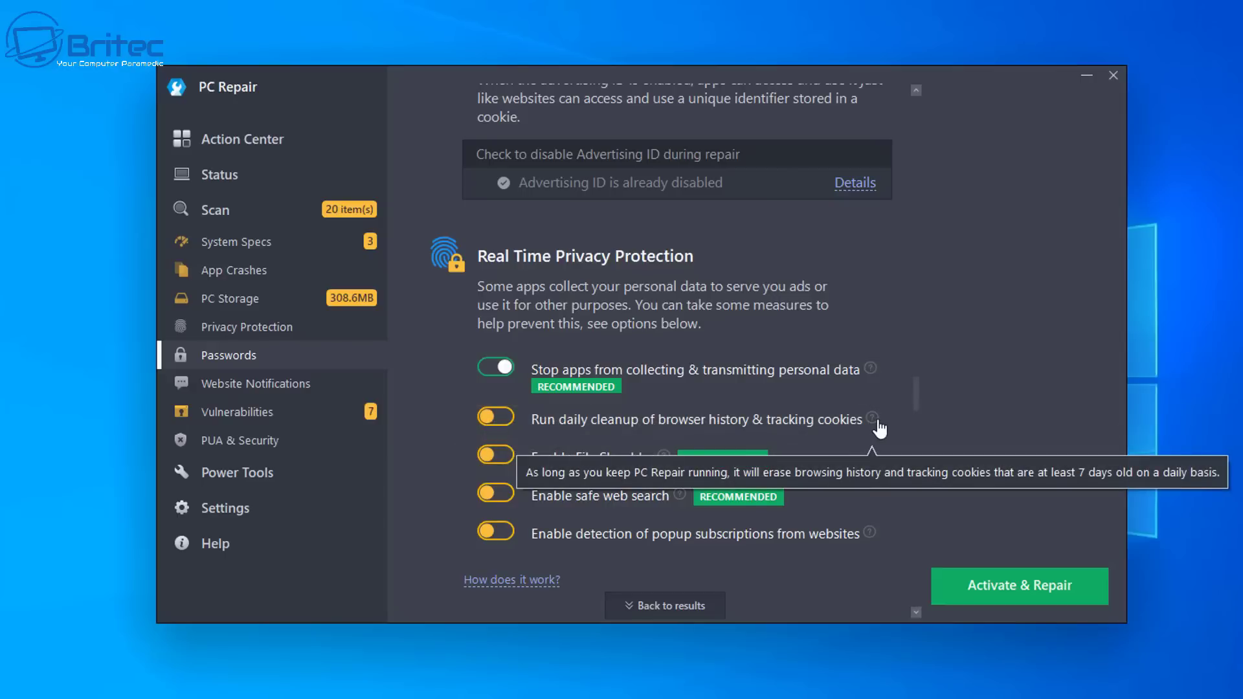
{"action": "left_click", "coordinate": [495, 416]}
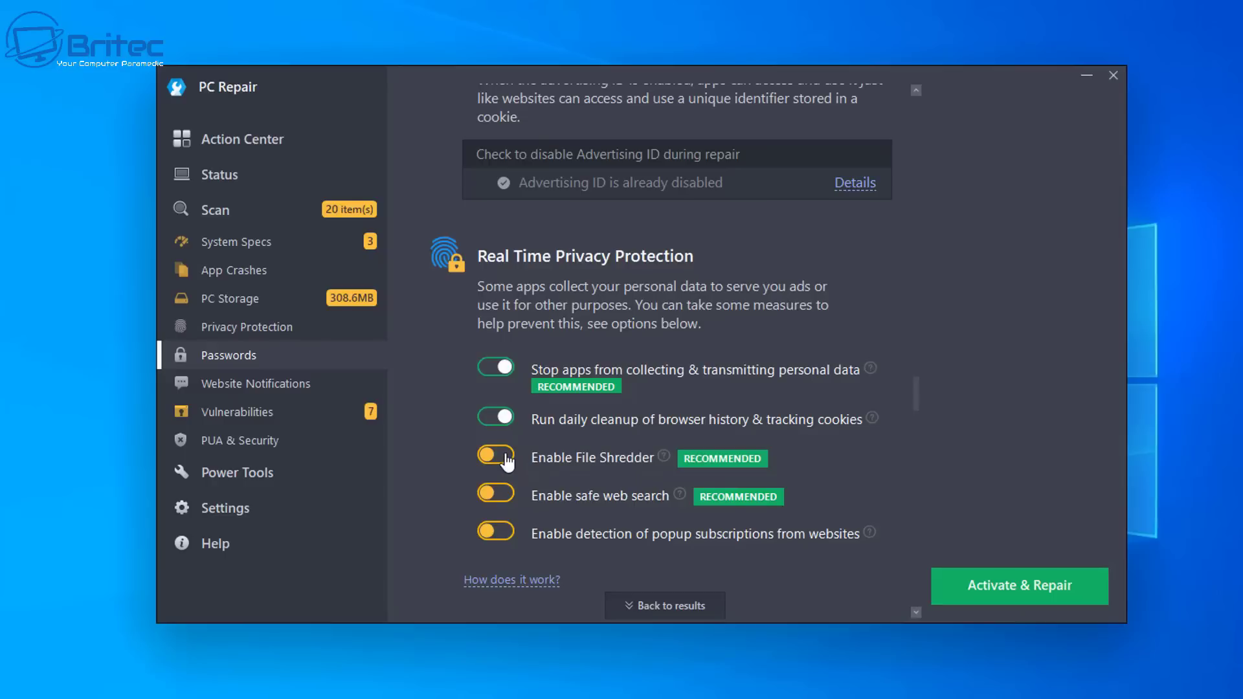
Step: Toggle the File Shredder on and back off, leaving it disabled
{"action": "mouse_move", "coordinate": [669, 461]}
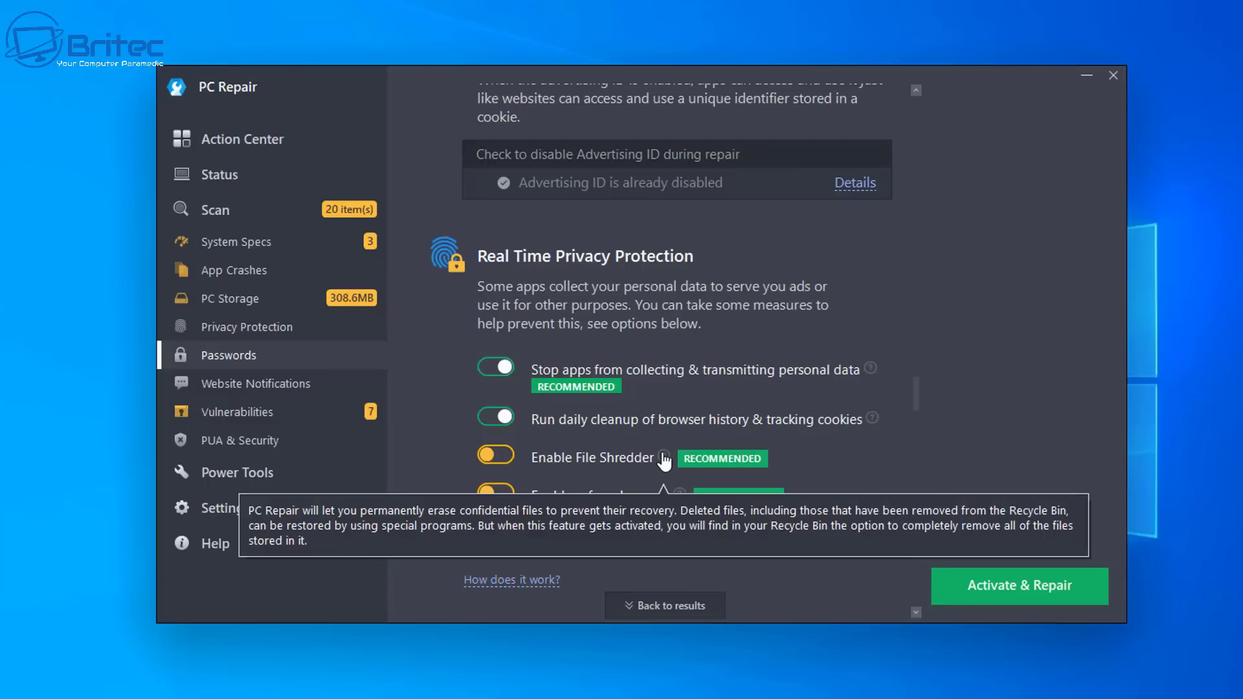
{"action": "left_click", "coordinate": [508, 464]}
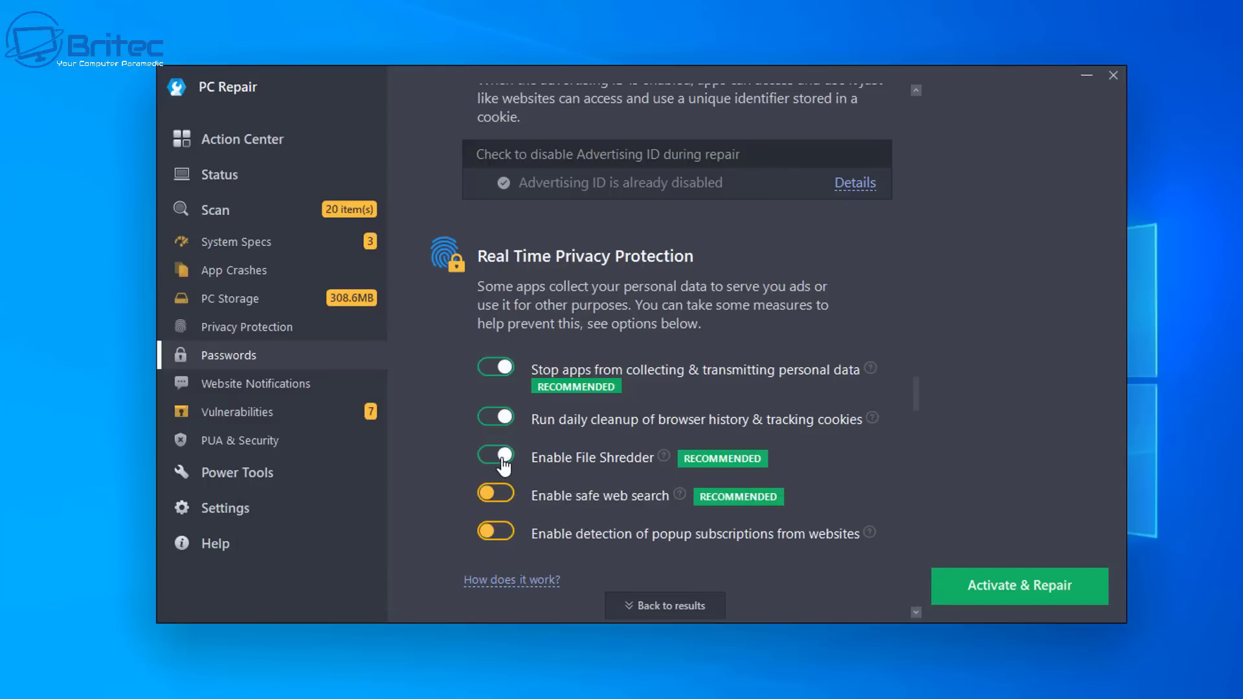
{"action": "left_click", "coordinate": [497, 456]}
{"action": "mouse_move", "coordinate": [684, 495]}
Step: Scroll the results and open, then dismiss, the Smart Card Removal Policy fix advice
{"action": "scroll", "coordinate": [568, 562], "scroll_direction": "down", "scroll_amount": 8}
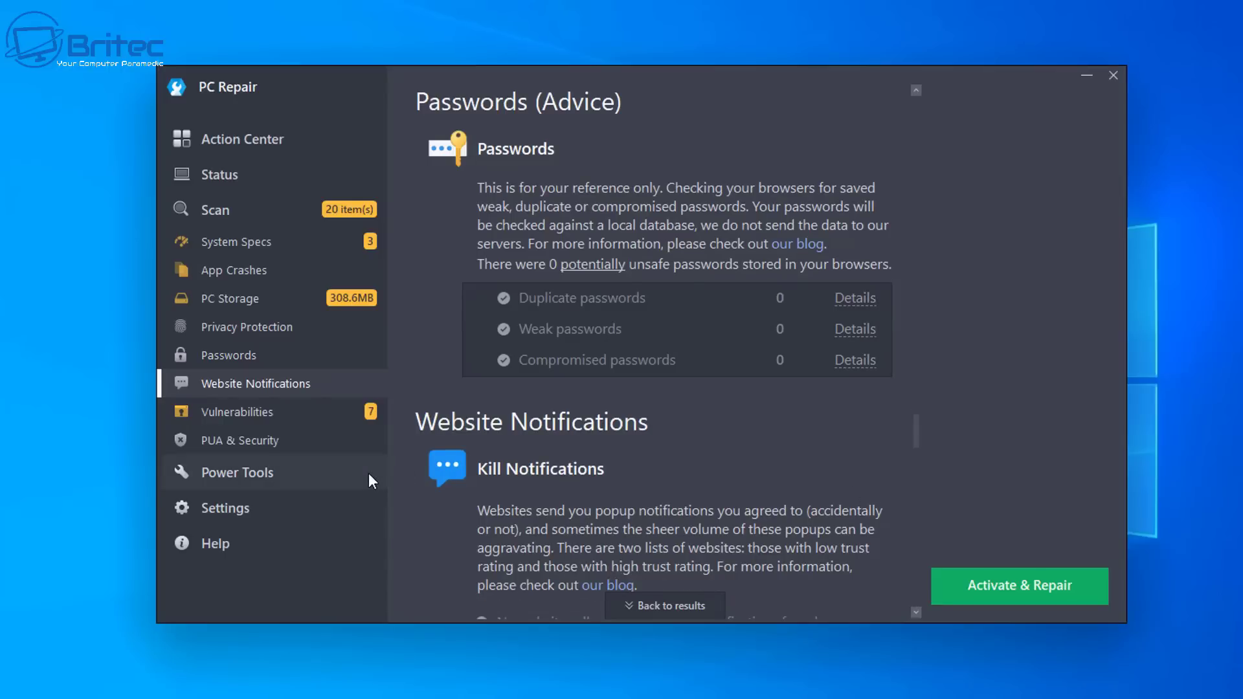
{"action": "scroll", "coordinate": [723, 484], "scroll_direction": "down", "scroll_amount": 5}
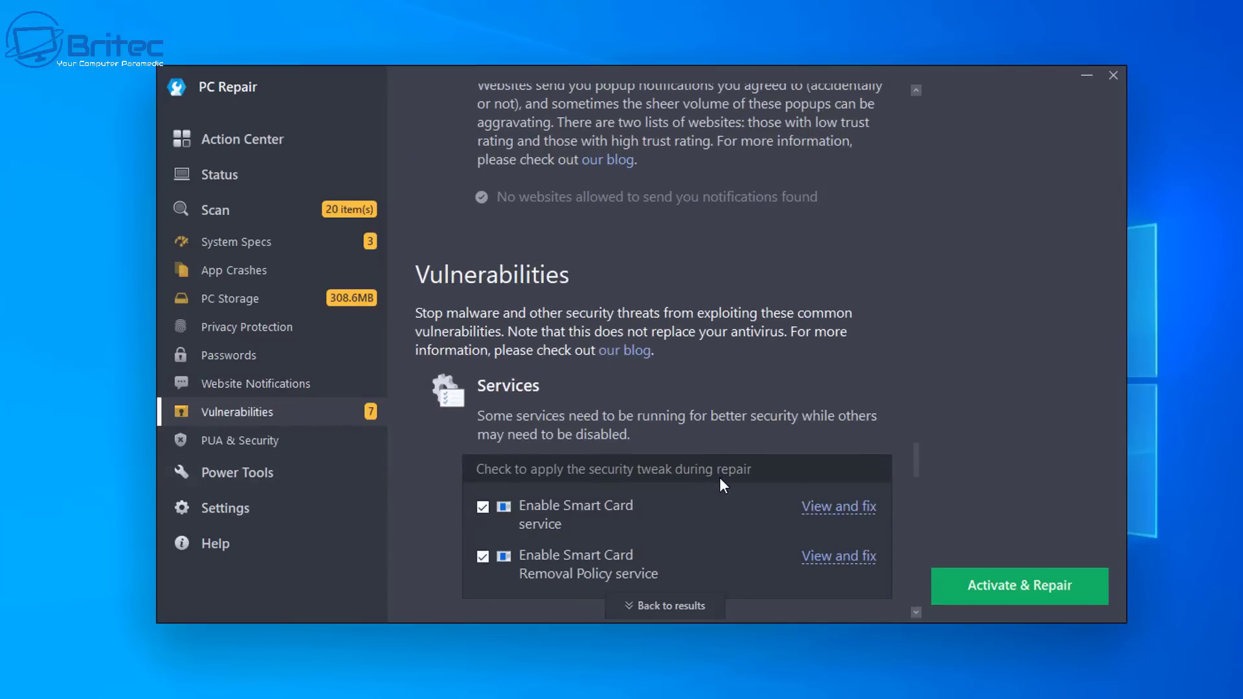
{"action": "scroll", "coordinate": [723, 484], "scroll_direction": "down", "scroll_amount": 3}
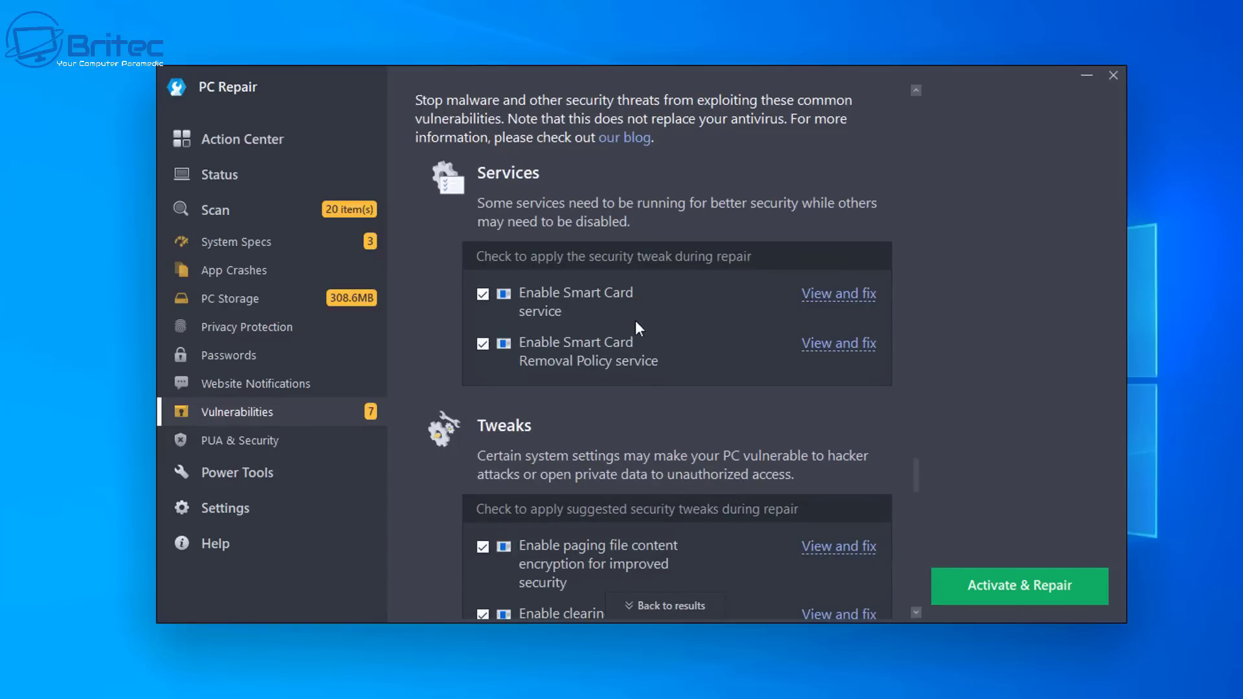
{"action": "left_click", "coordinate": [820, 348]}
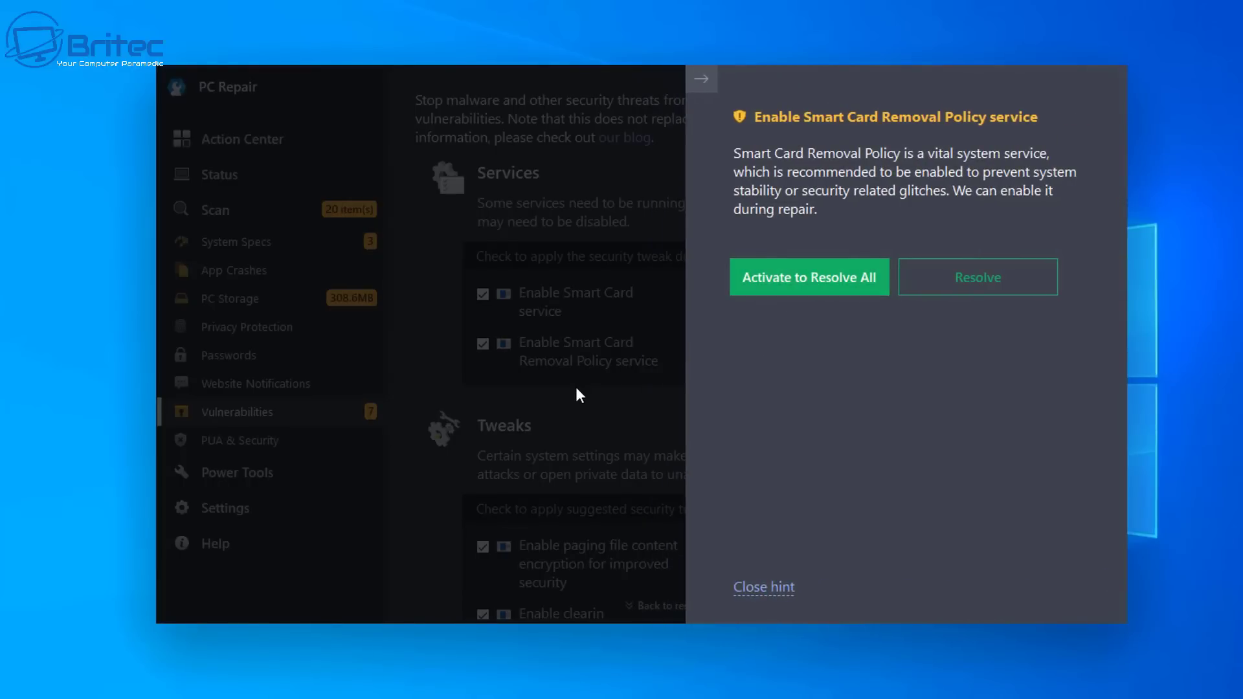
{"action": "left_click", "coordinate": [701, 88]}
Step: Scroll down to the Scan summary showing 10 items to fix and 308.6 MB to free
{"action": "scroll", "coordinate": [671, 519], "scroll_direction": "down", "scroll_amount": 5}
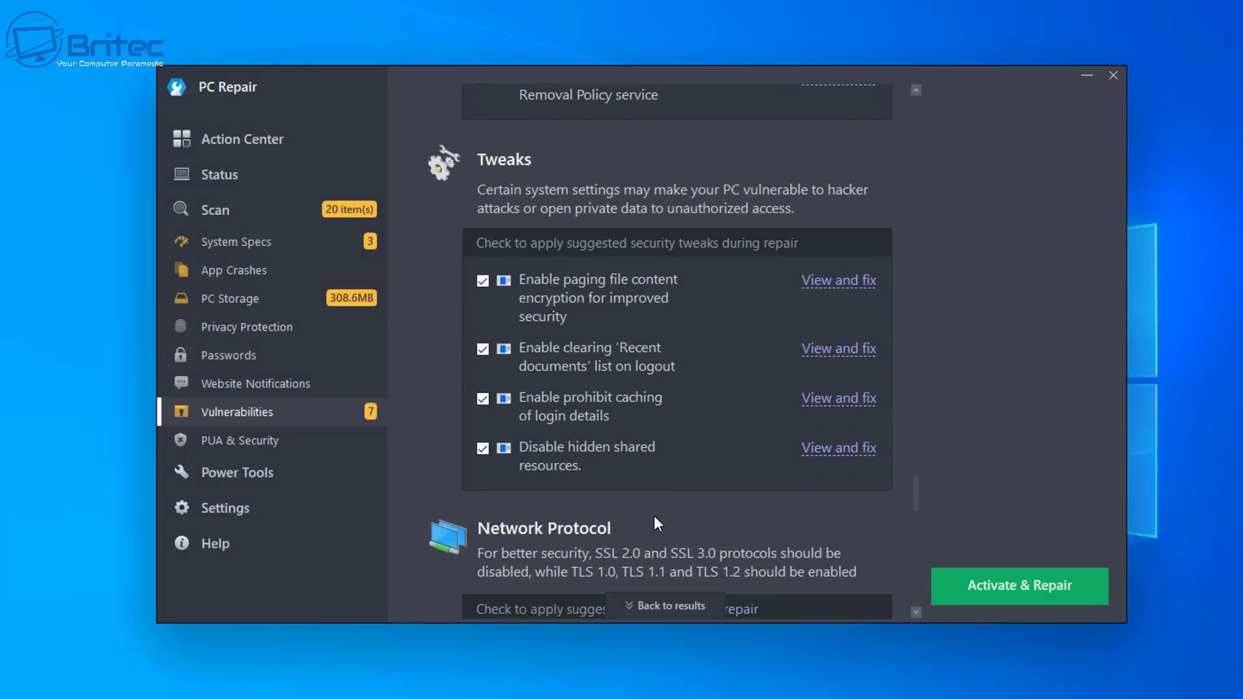
{"action": "scroll", "coordinate": [655, 522], "scroll_direction": "down", "scroll_amount": 3}
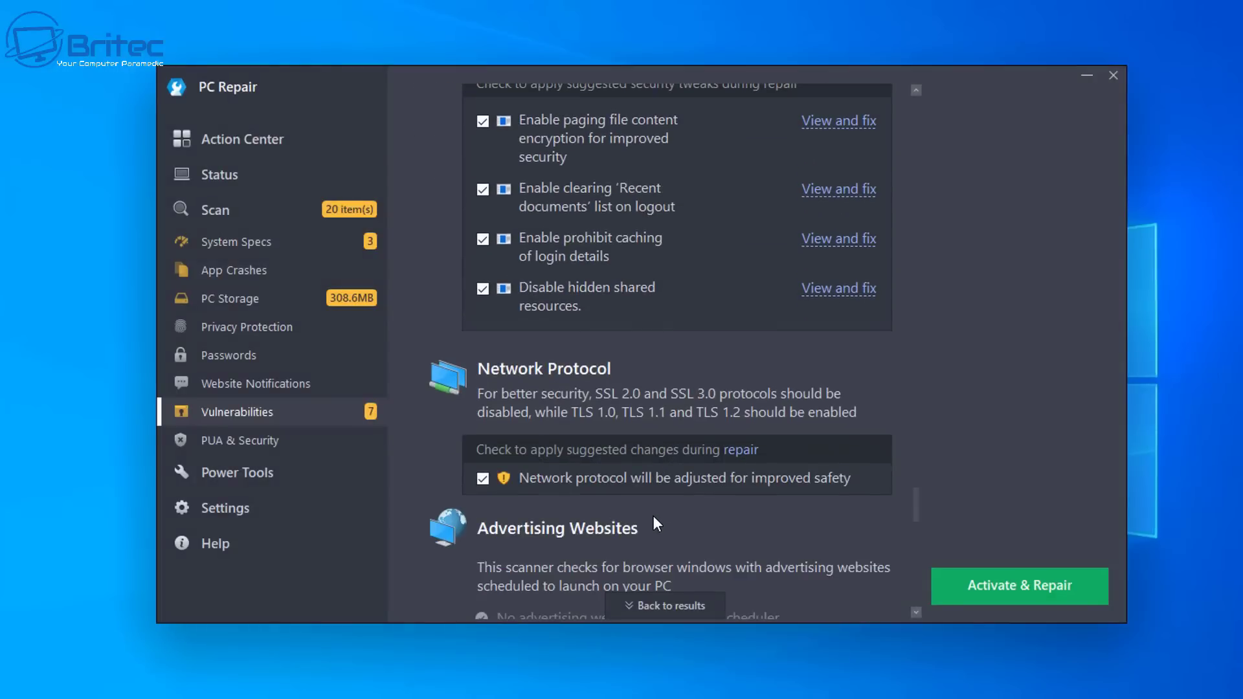
{"action": "scroll", "coordinate": [653, 515], "scroll_direction": "down", "scroll_amount": 4}
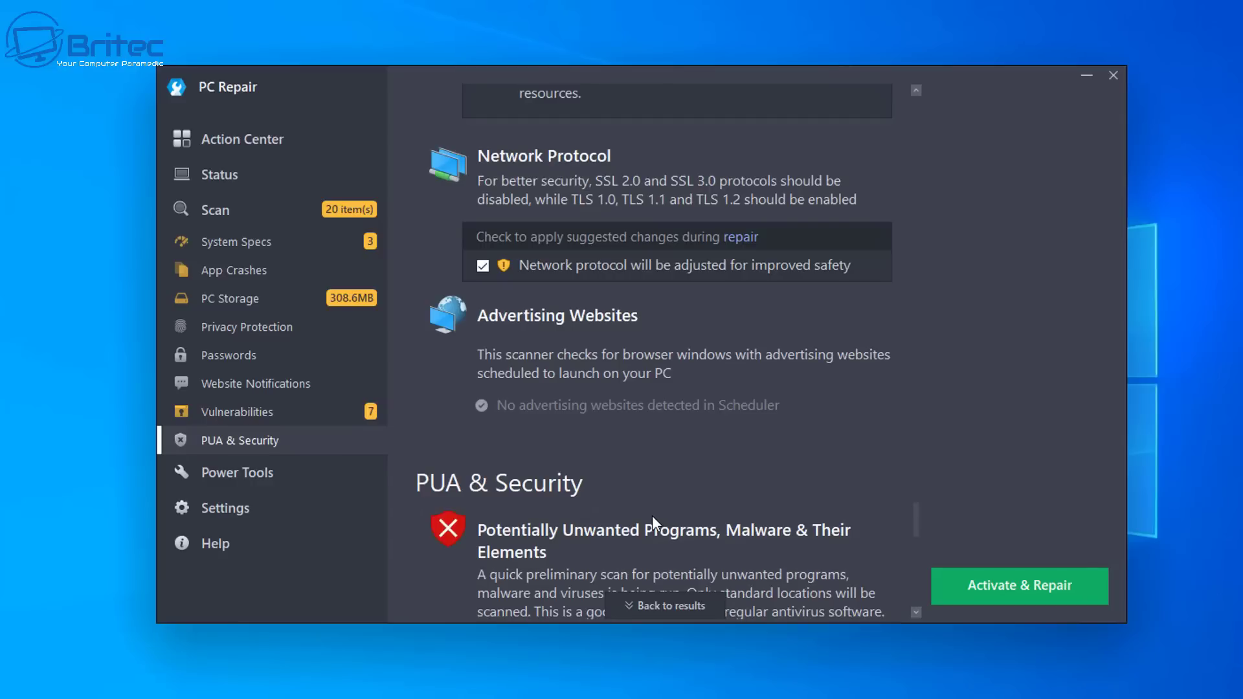
{"action": "scroll", "coordinate": [651, 515], "scroll_direction": "down", "scroll_amount": 5}
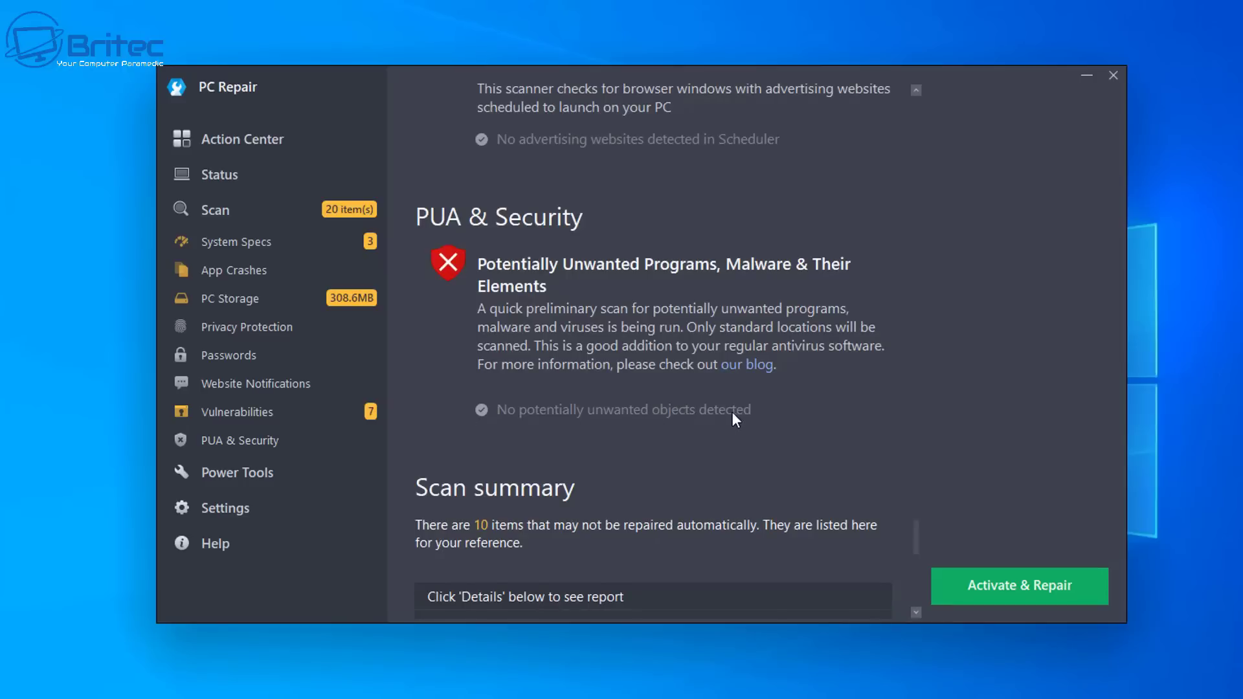
{"action": "scroll", "coordinate": [731, 412], "scroll_direction": "down", "scroll_amount": 6}
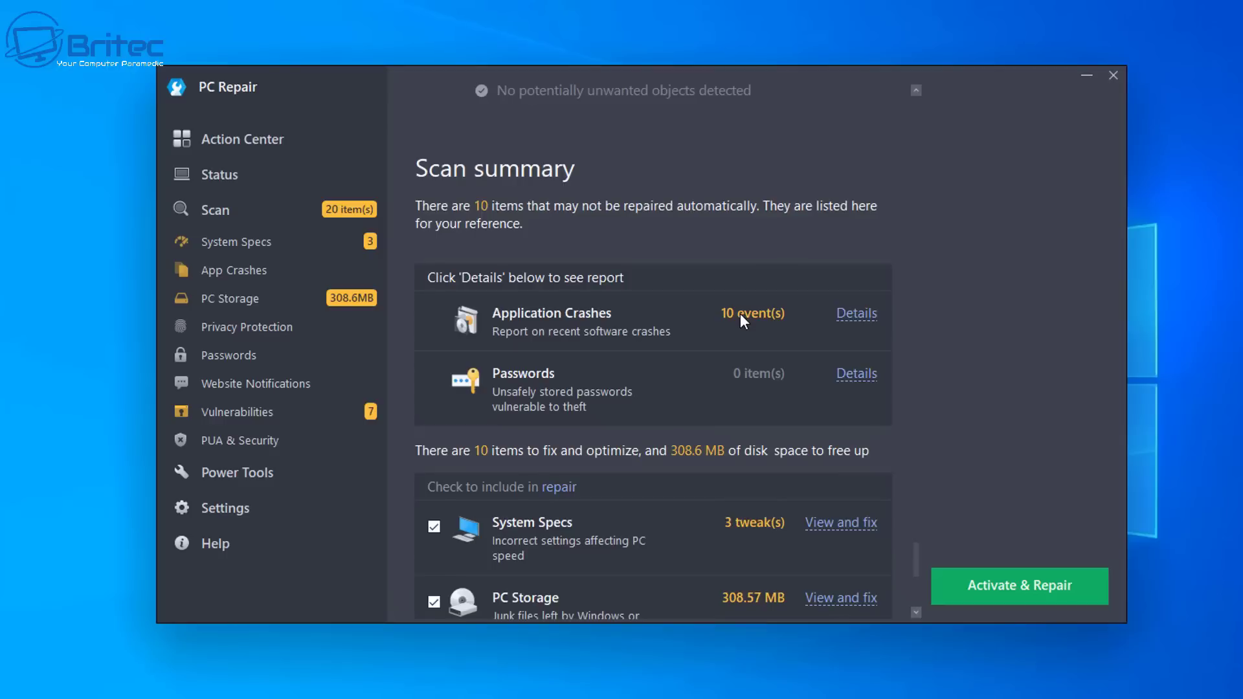
Step: Review the Application Crashes log entries
{"action": "scroll", "coordinate": [816, 407], "scroll_direction": "down", "scroll_amount": 2}
{"action": "scroll", "coordinate": [797, 427], "scroll_direction": "down", "scroll_amount": 1}
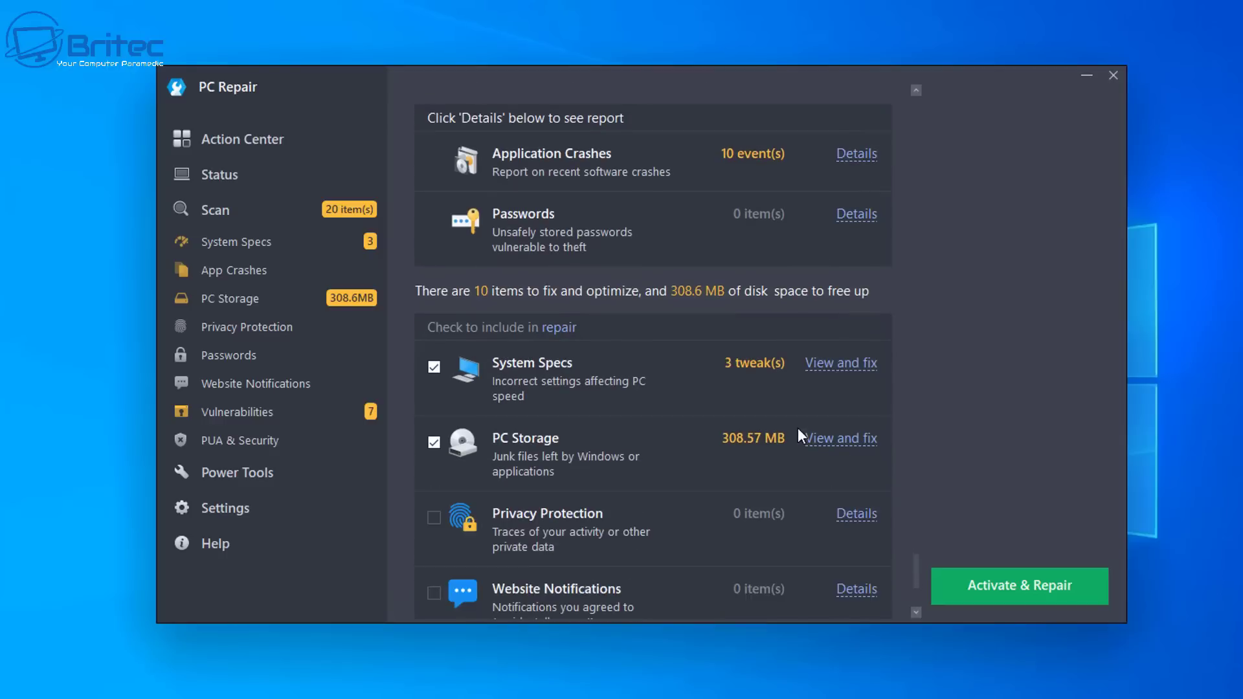
{"action": "scroll", "coordinate": [798, 427], "scroll_direction": "up", "scroll_amount": 1}
{"action": "left_click", "coordinate": [849, 208]}
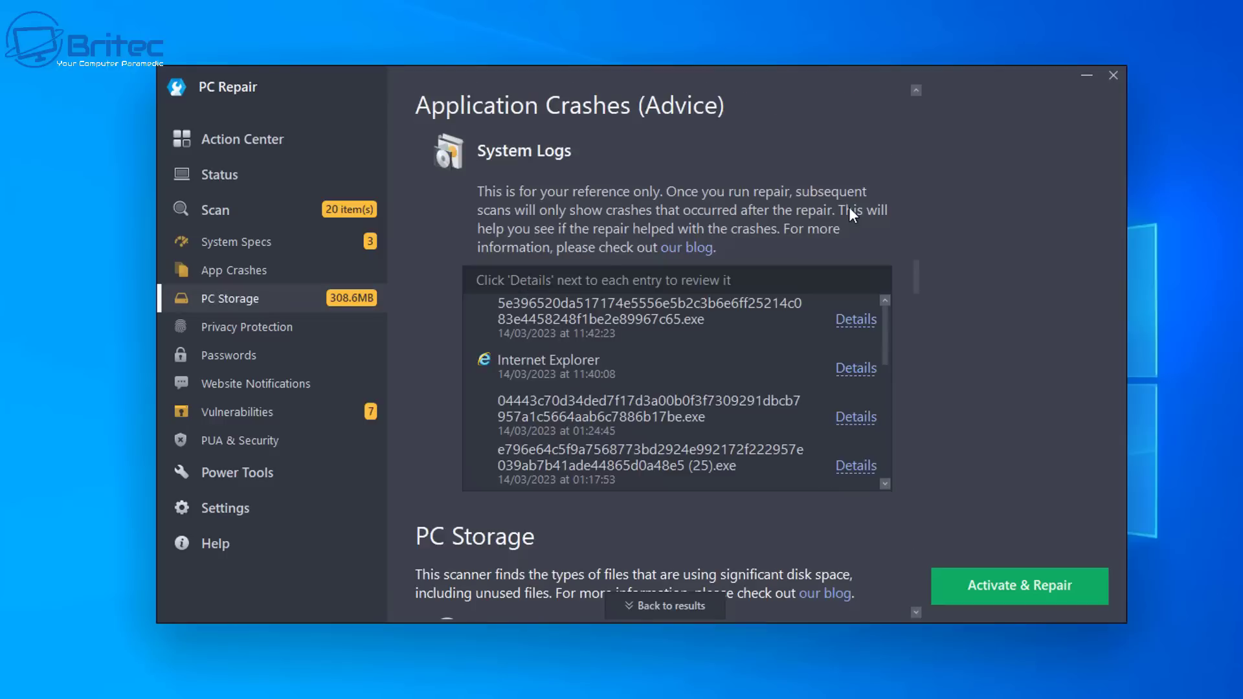
Step: Open the Power Tools Uninstaller and scroll through the 54 installed apps
{"action": "left_click", "coordinate": [916, 91]}
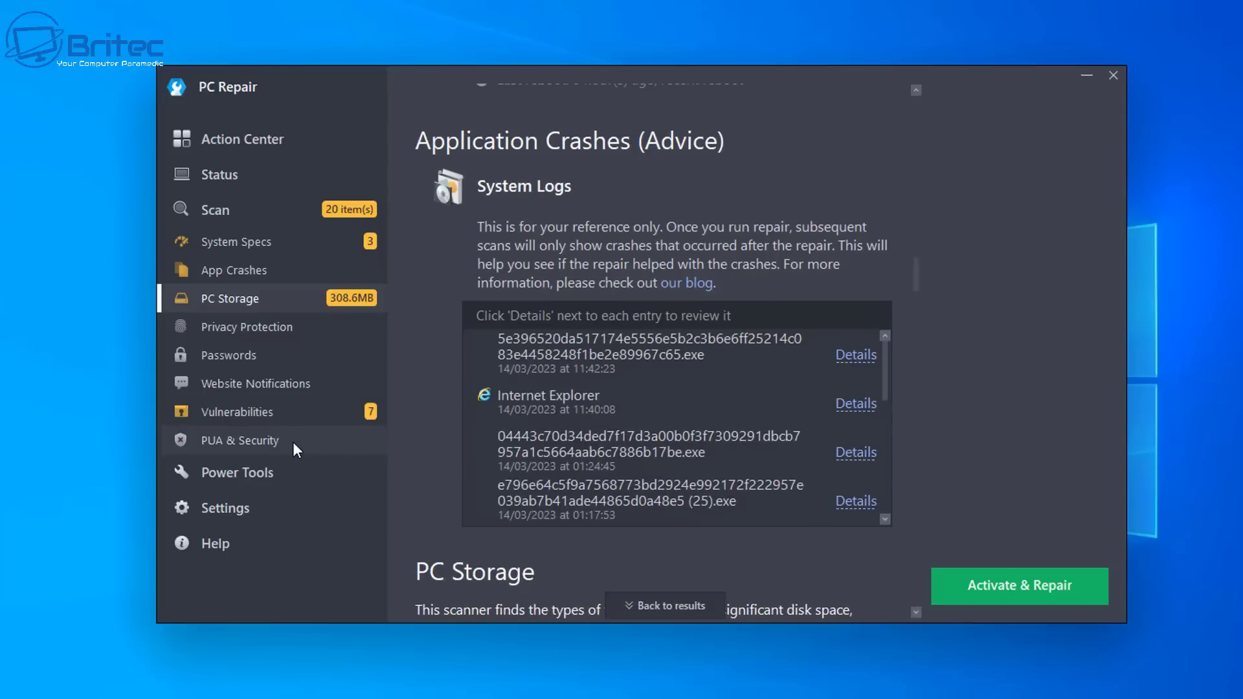
{"action": "left_click", "coordinate": [246, 476]}
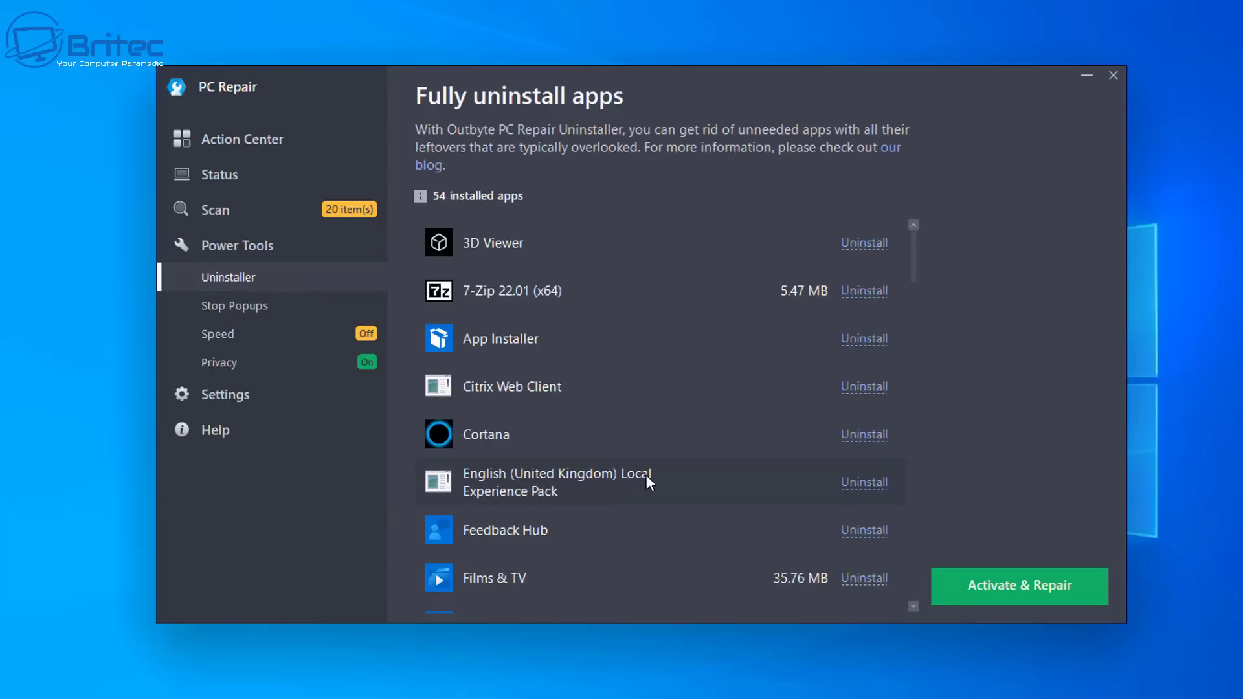
{"action": "scroll", "coordinate": [646, 475], "scroll_direction": "down", "scroll_amount": 3}
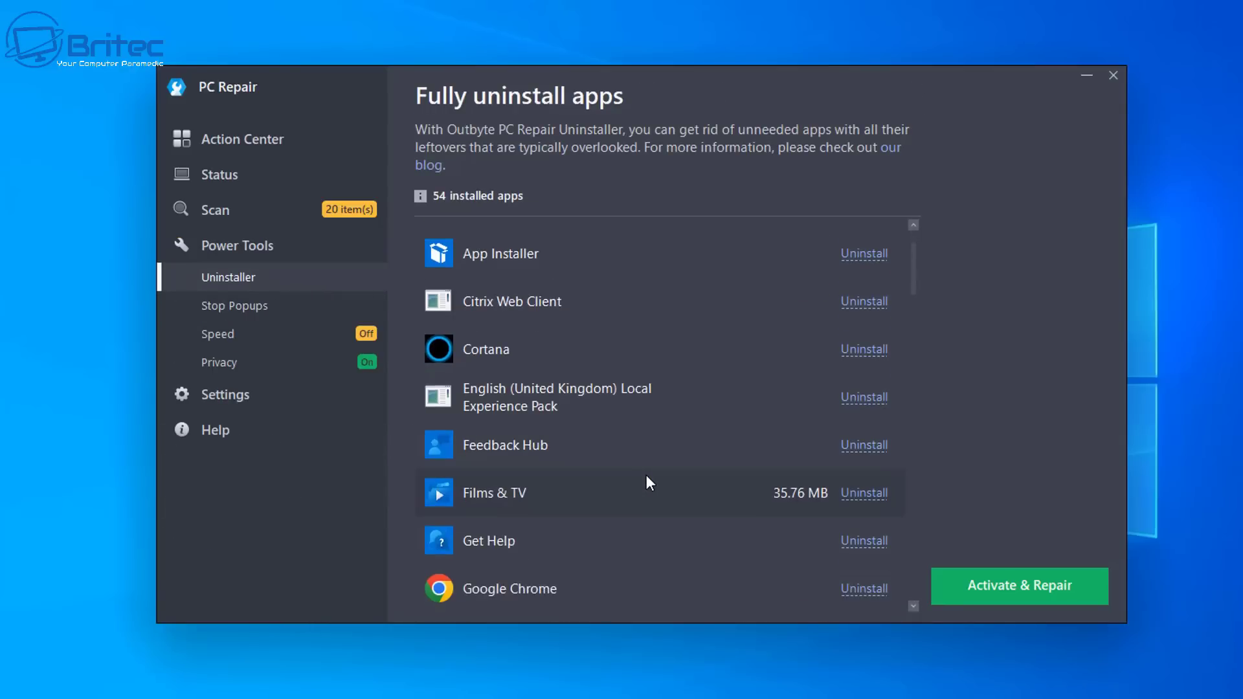
{"action": "scroll", "coordinate": [868, 502], "scroll_direction": "down", "scroll_amount": 8}
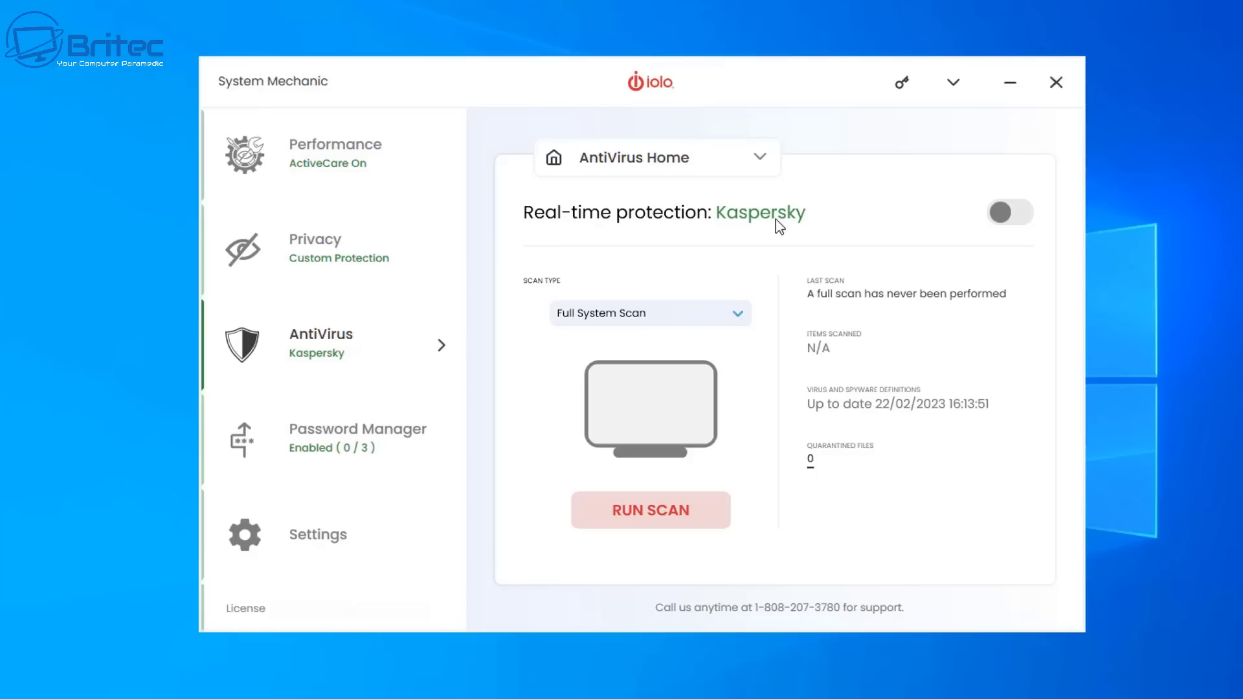
Step: Check the antivirus scan types, keeping Full System Scan, and view the Password Manager browser list
{"action": "left_click", "coordinate": [710, 321]}
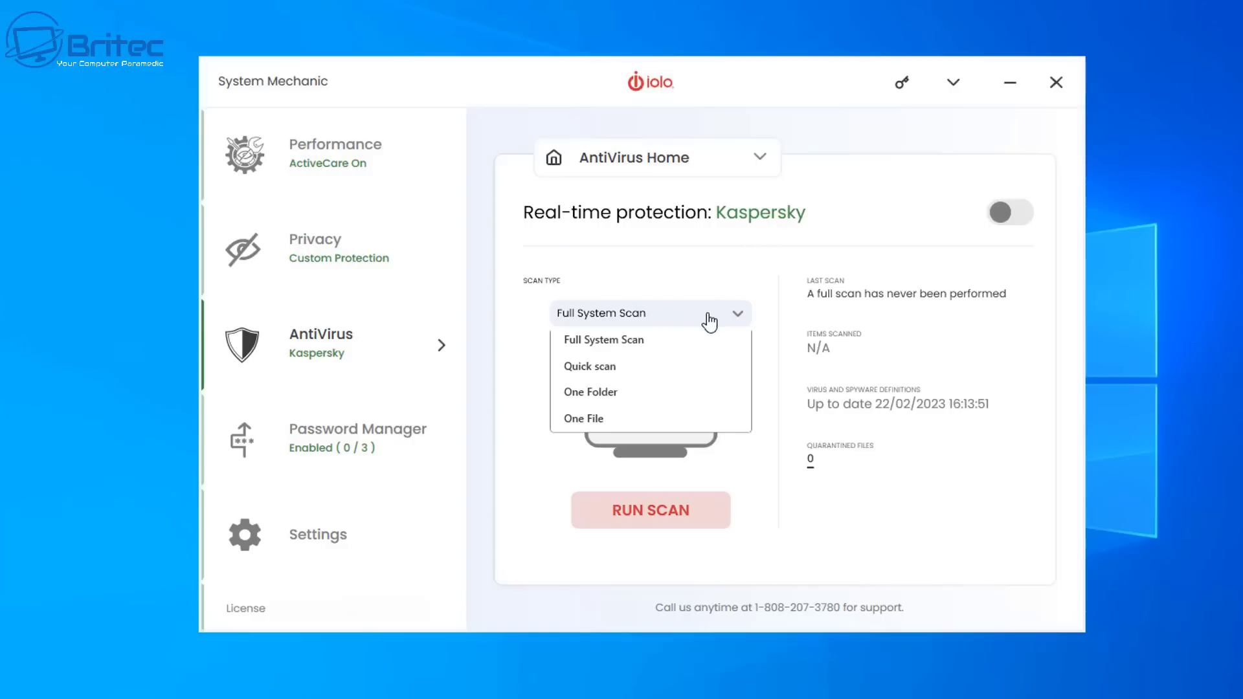
{"action": "left_click", "coordinate": [709, 322]}
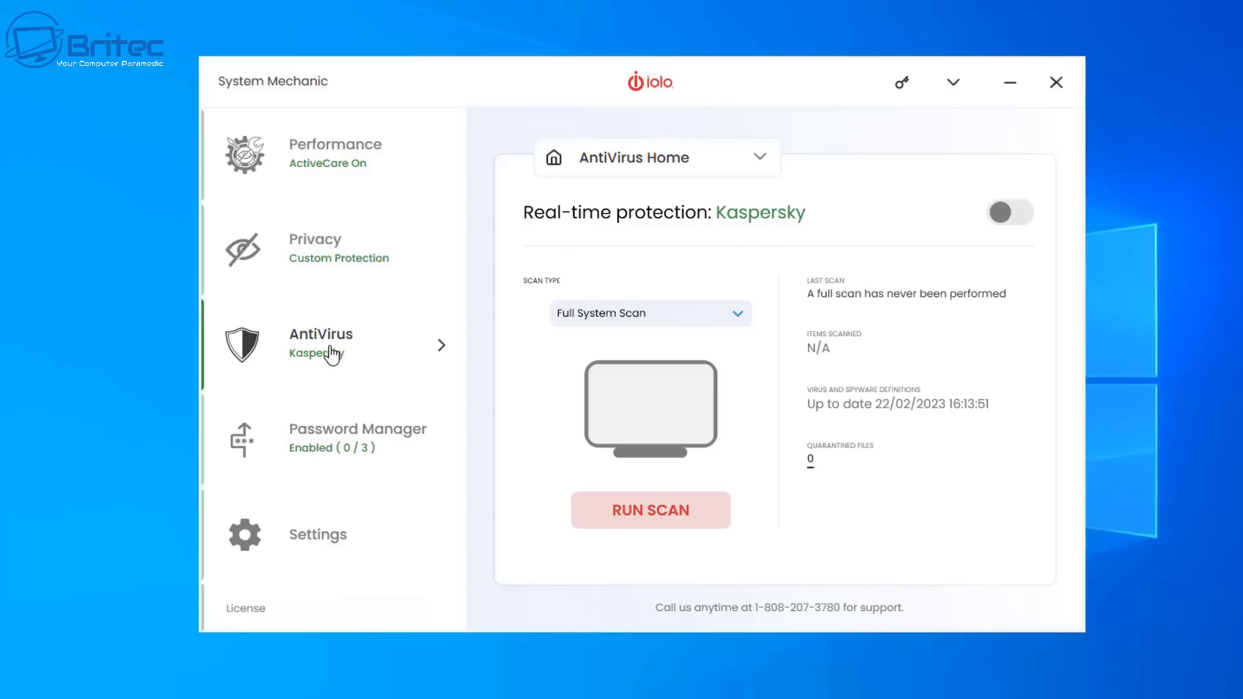
{"action": "left_click", "coordinate": [330, 461]}
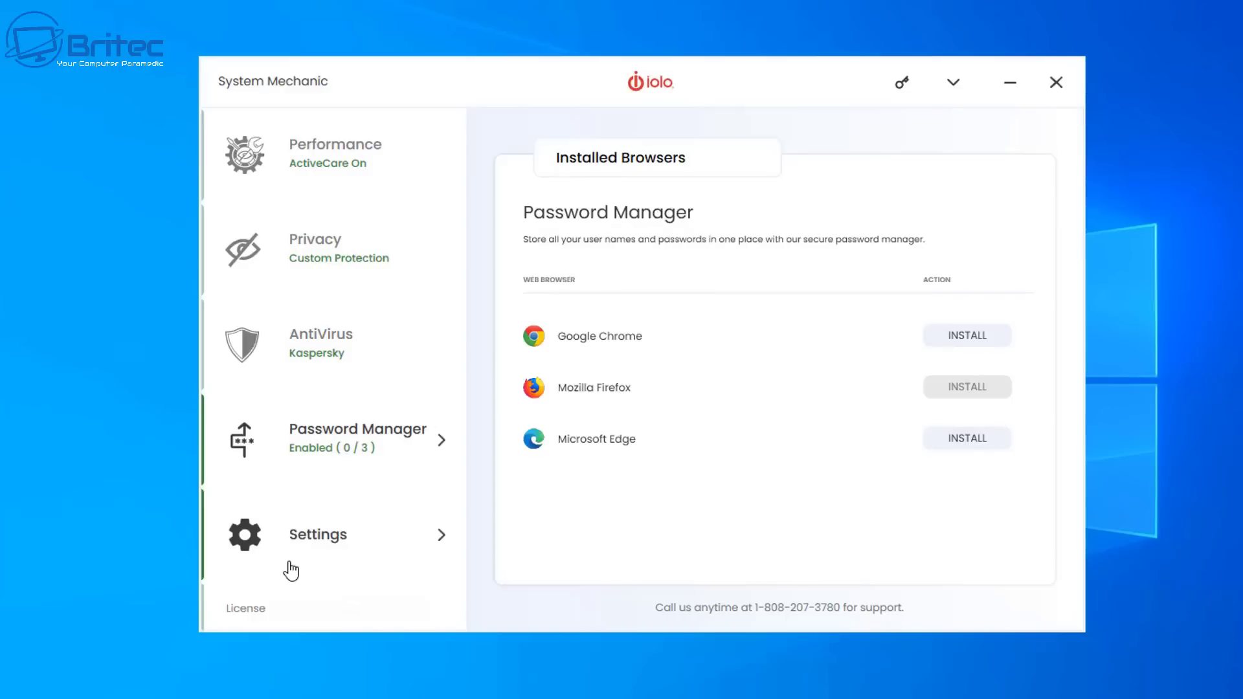
Step: Browse the general settings, then return to Performance Home showing POOR status and 1620 issues
{"action": "left_click", "coordinate": [306, 537]}
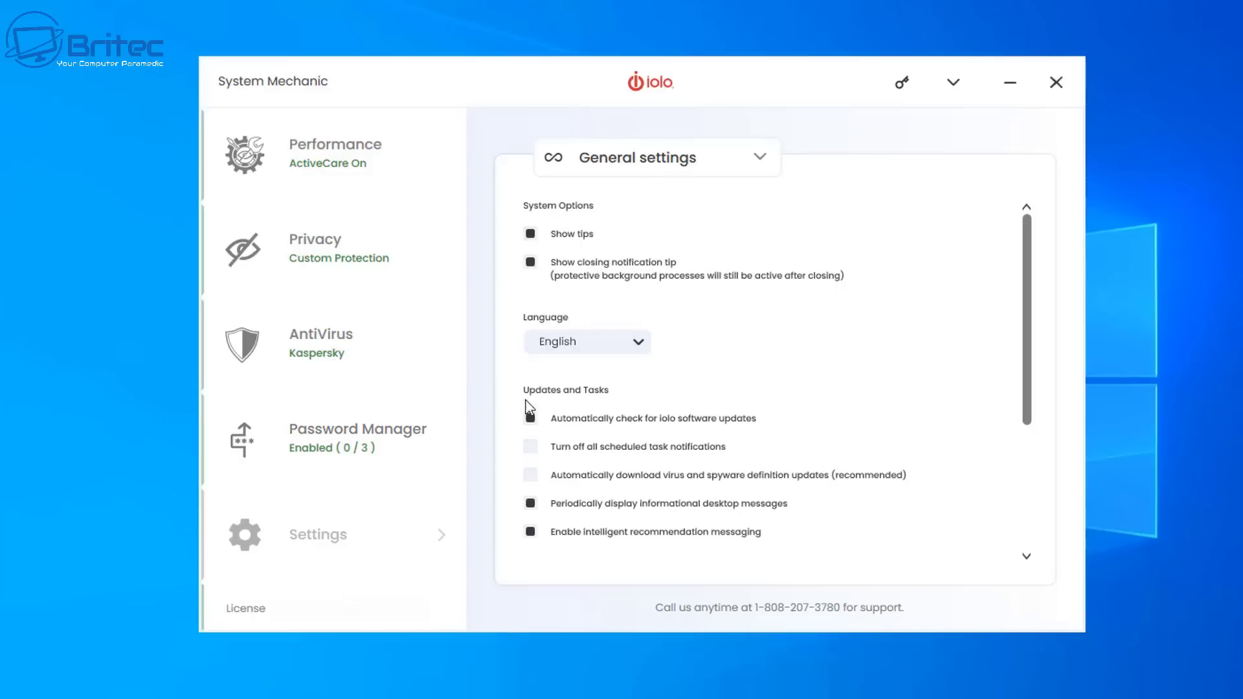
{"action": "scroll", "coordinate": [631, 521], "scroll_direction": "down", "scroll_amount": 1}
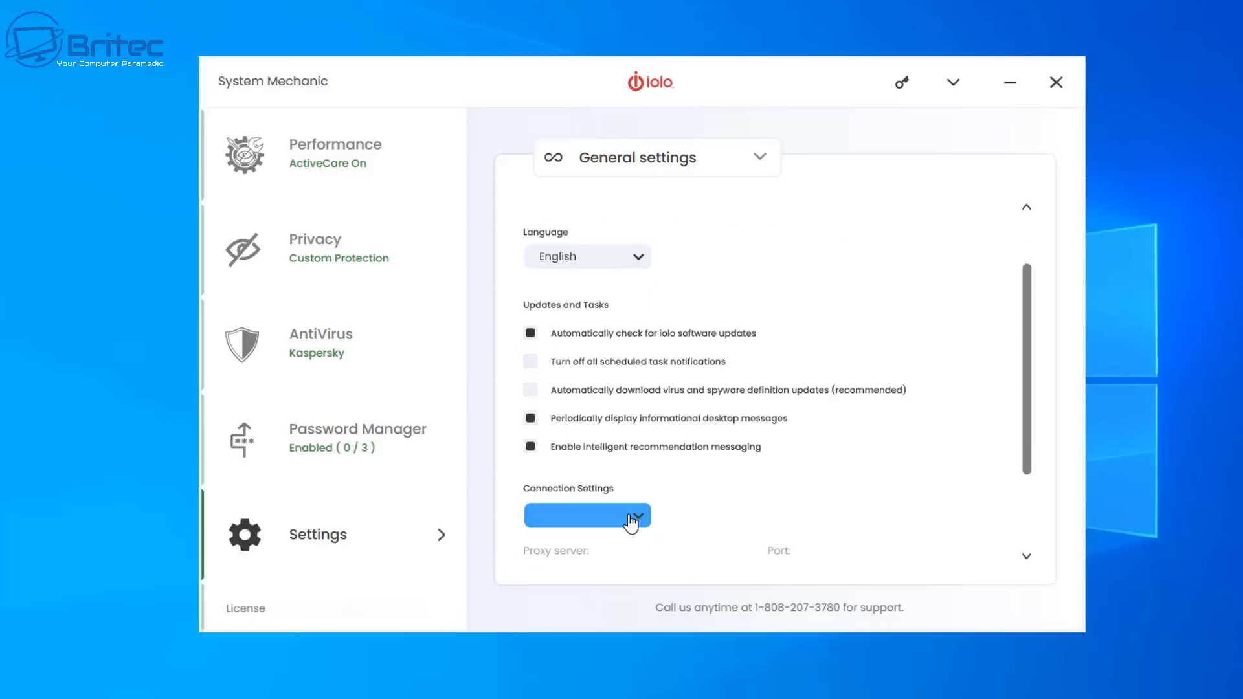
{"action": "scroll", "coordinate": [631, 521], "scroll_direction": "down", "scroll_amount": 2}
{"action": "scroll", "coordinate": [631, 521], "scroll_direction": "up", "scroll_amount": 3}
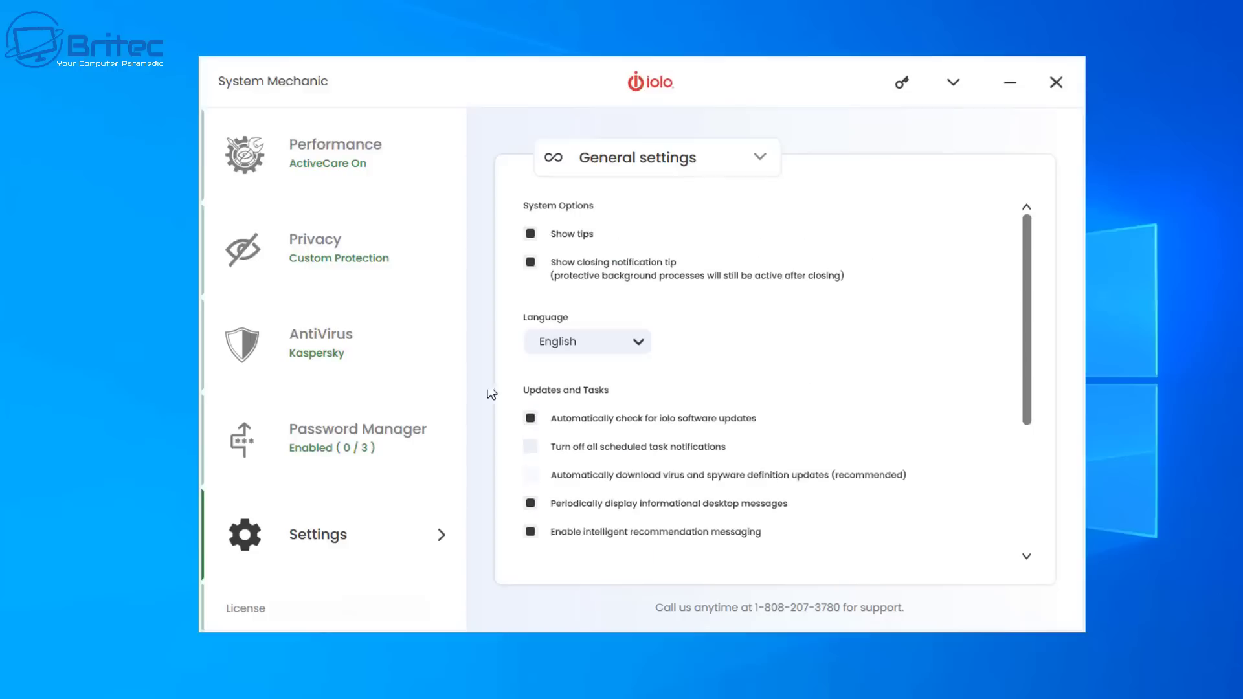
{"action": "left_click", "coordinate": [305, 182]}
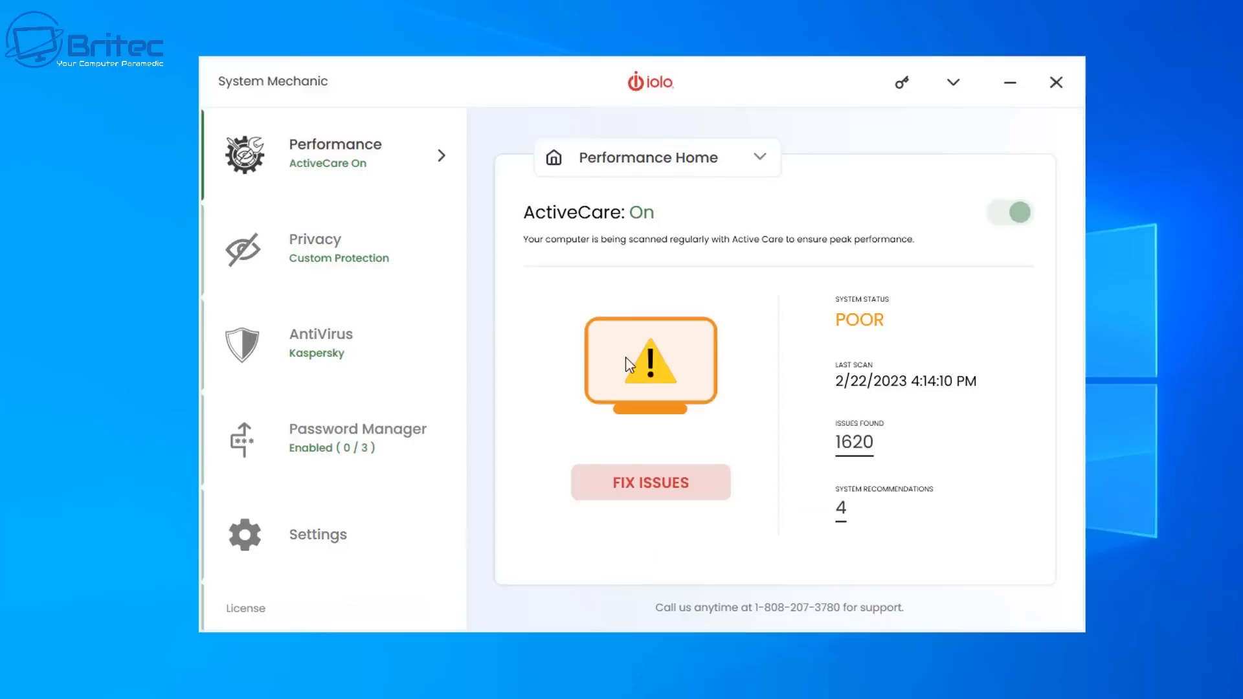
Step: Fix all 1583 detected issues so status turns GOOD, then go to the Deepclean page
{"action": "left_click", "coordinate": [696, 502]}
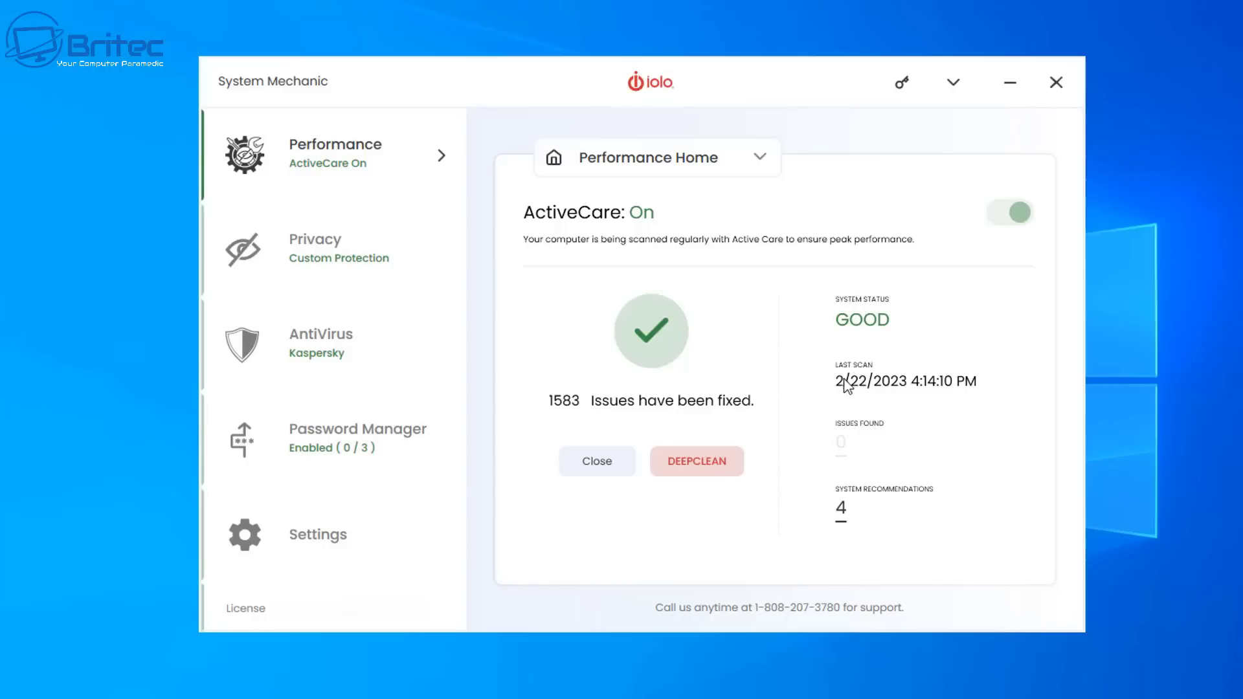
{"action": "left_click", "coordinate": [707, 479]}
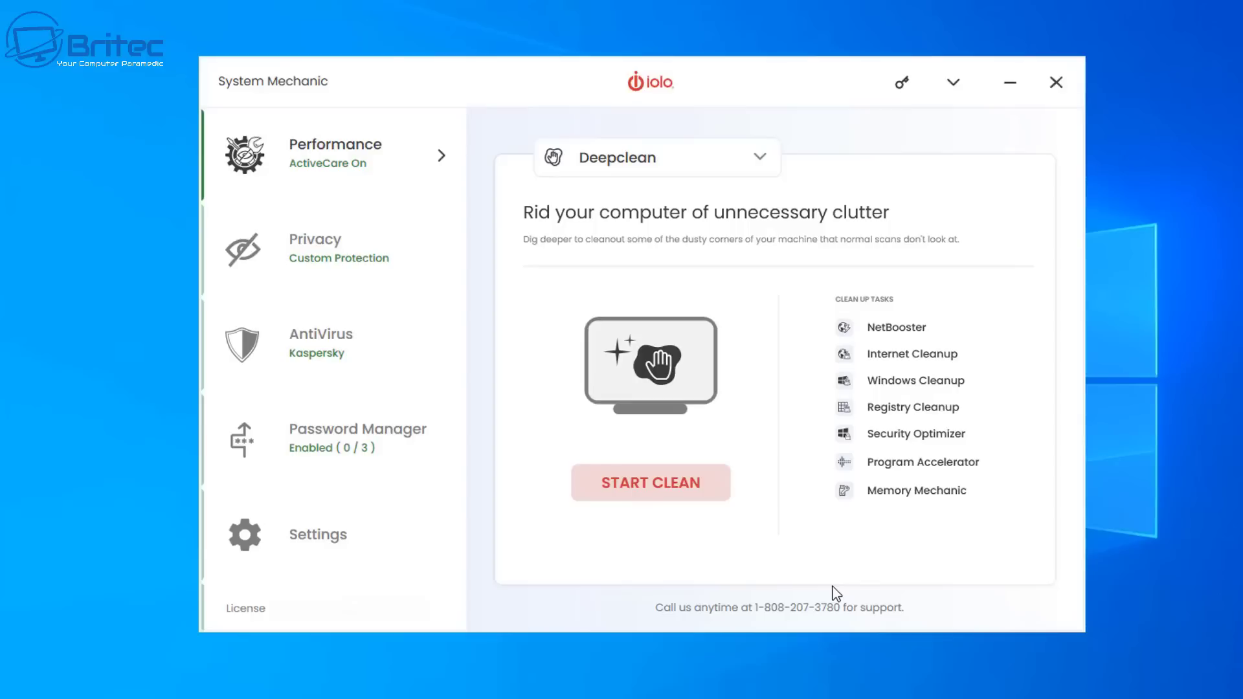
Step: Start the Deepclean run and optimize and confirm NetBooster's internet settings
{"action": "left_click", "coordinate": [652, 483]}
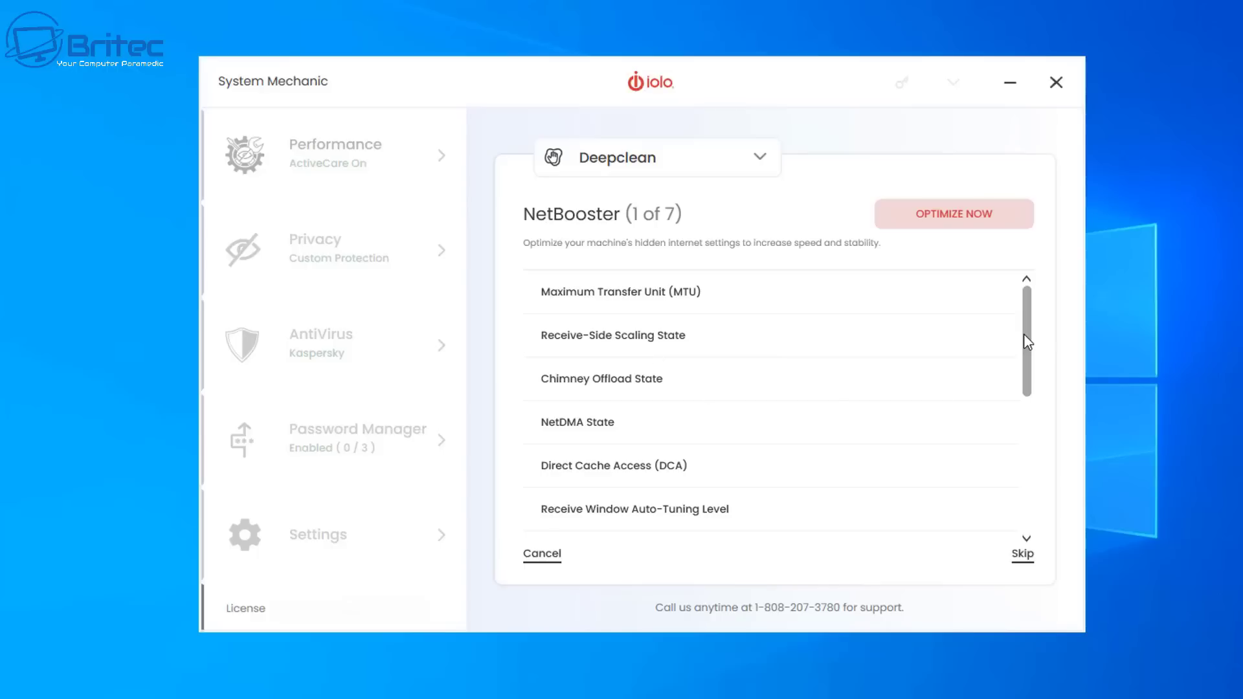
{"action": "left_click_drag", "start_coordinate": [1023, 332], "coordinate": [1018, 495]}
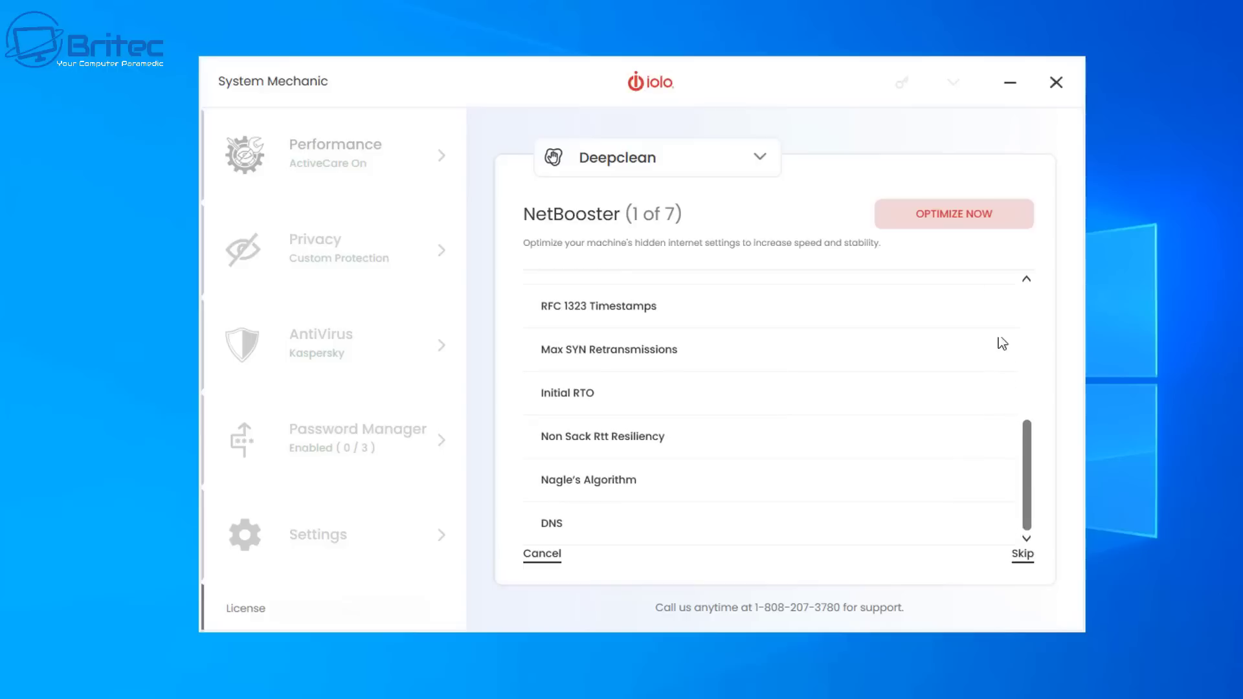
{"action": "left_click", "coordinate": [940, 216]}
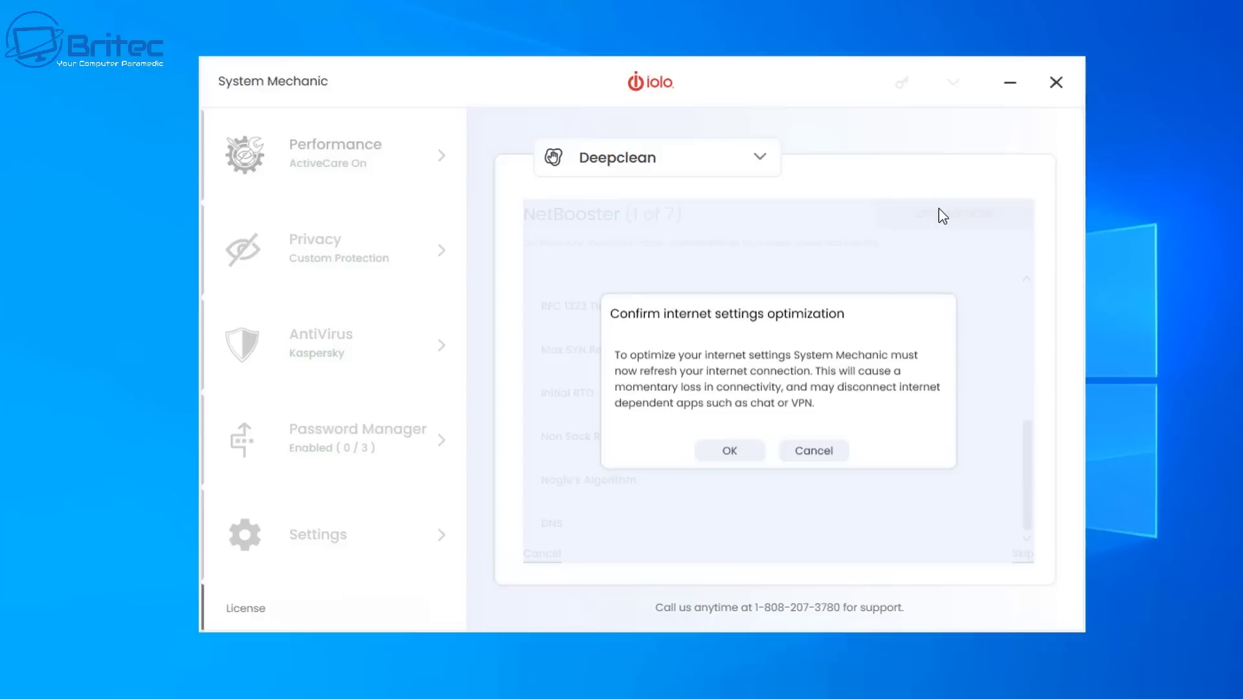
{"action": "left_click", "coordinate": [729, 451]}
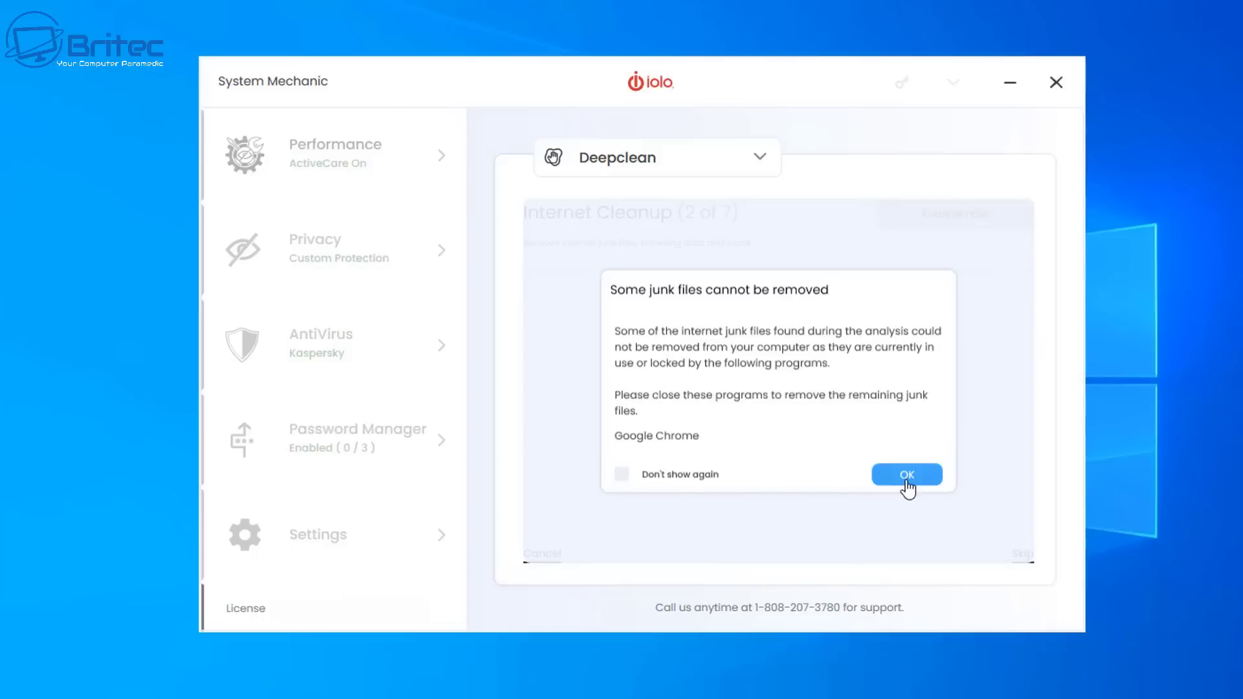
Step: Clean the selected browser cache files, suppressing the junk-files warning, then the Windows log files (5 files, 2.46 MB)
{"action": "left_click", "coordinate": [906, 479]}
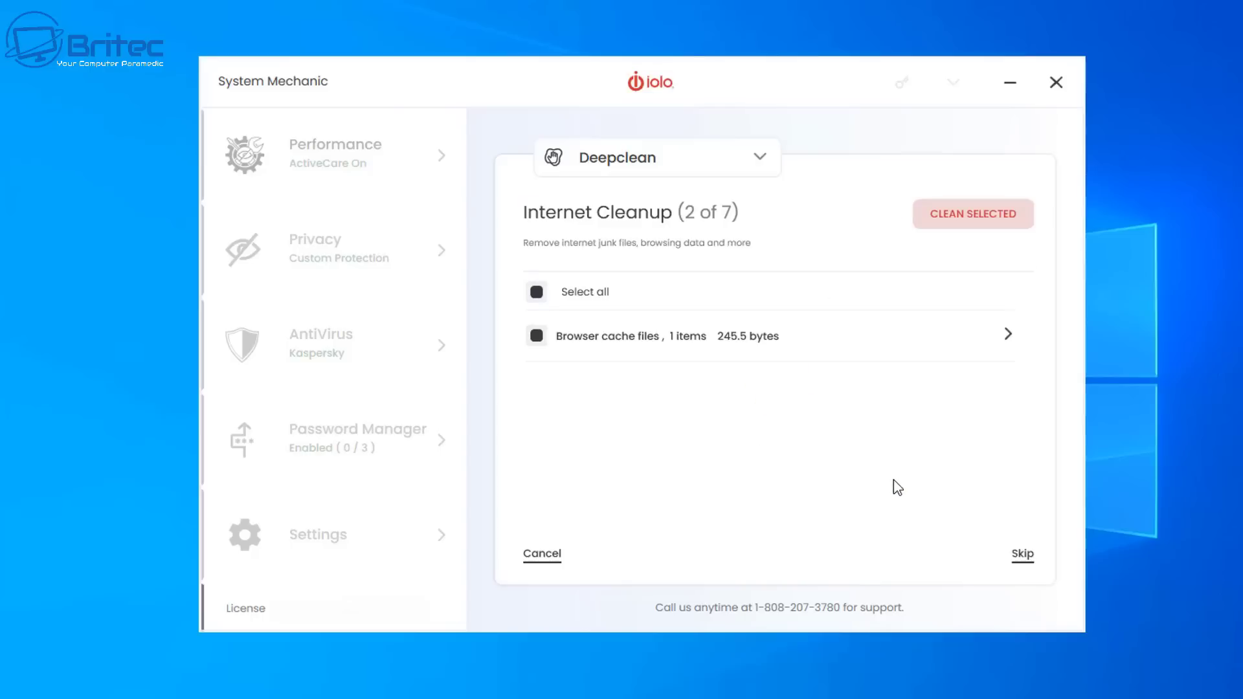
{"action": "left_click", "coordinate": [977, 218]}
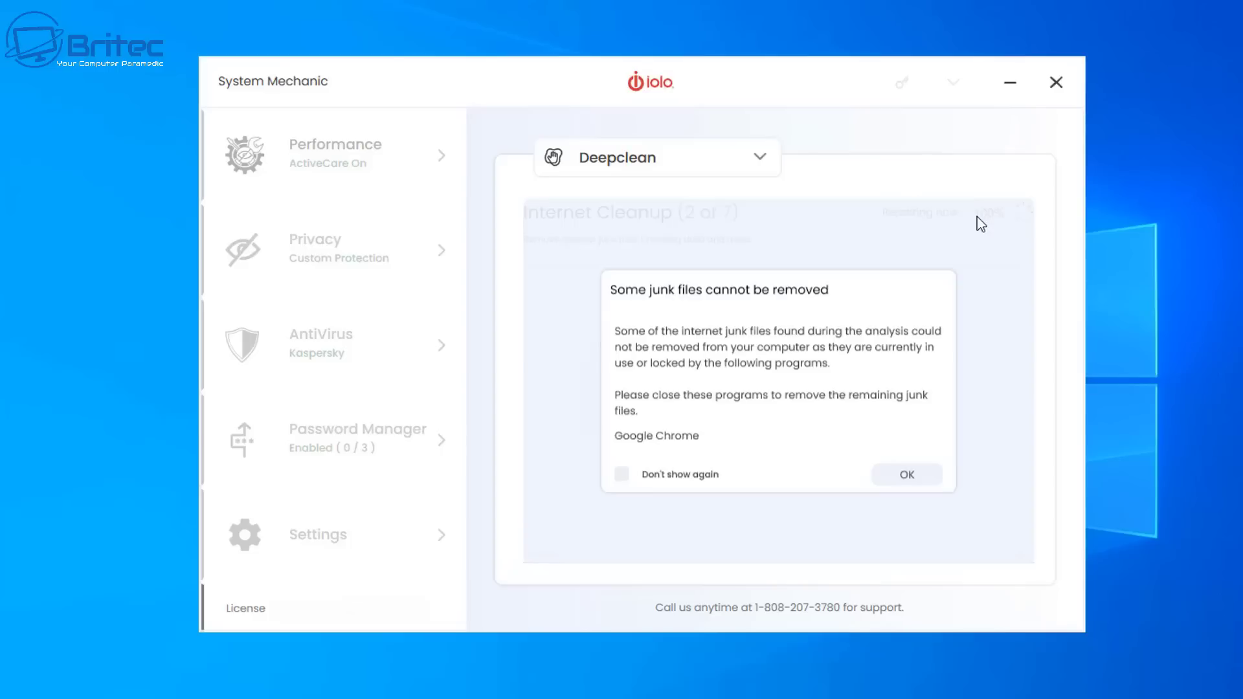
{"action": "left_click", "coordinate": [716, 481]}
{"action": "left_click", "coordinate": [904, 475]}
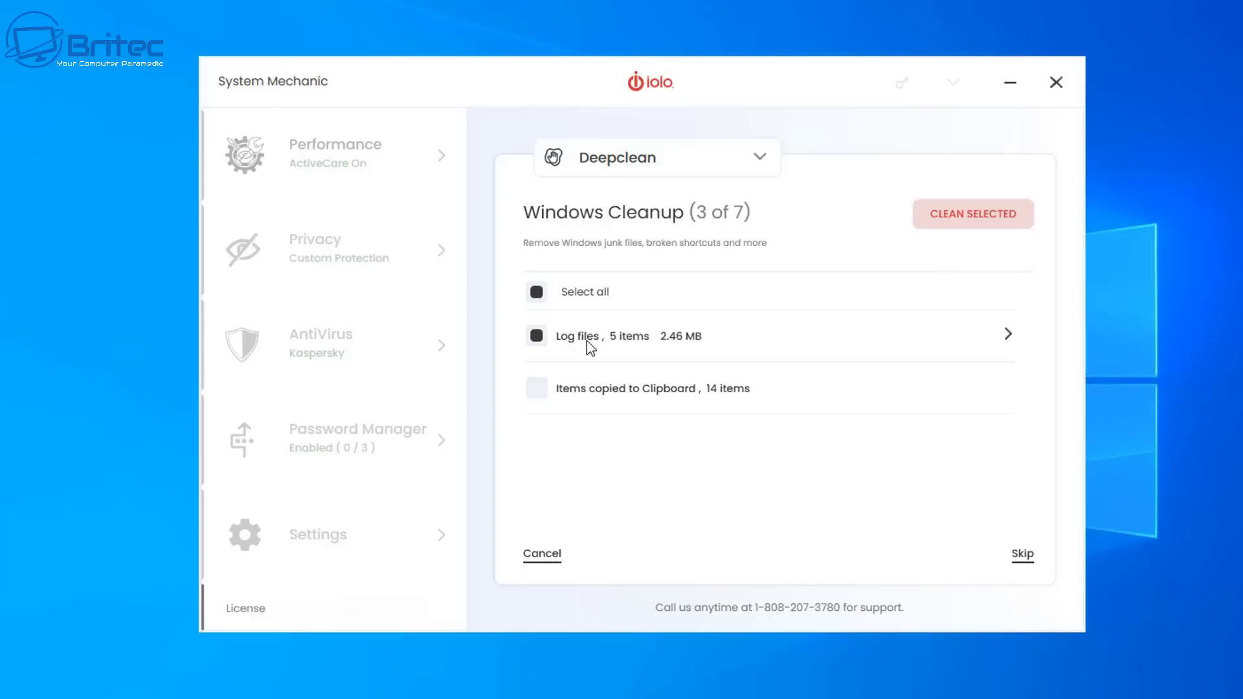
{"action": "left_click", "coordinate": [966, 224]}
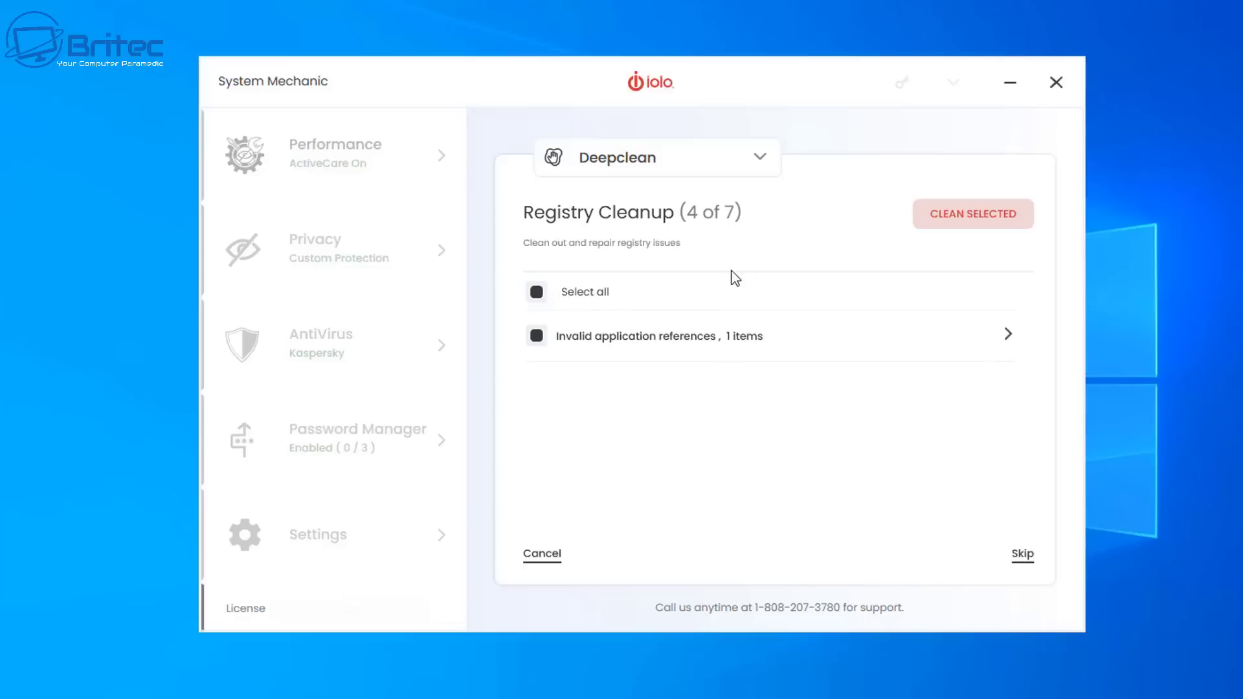
Step: Clean the invalid registry reference, apply the Security Optimizer fixes, and skip Program Accelerator
{"action": "left_click", "coordinate": [990, 224]}
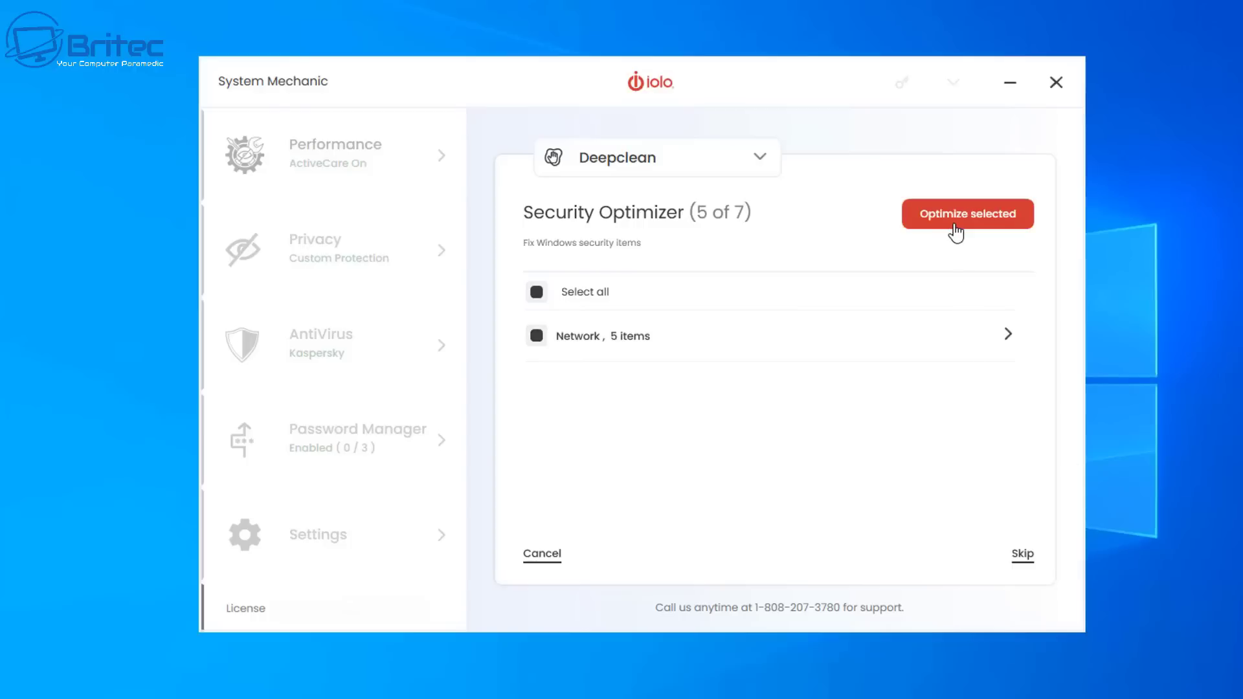
{"action": "left_click", "coordinate": [955, 226]}
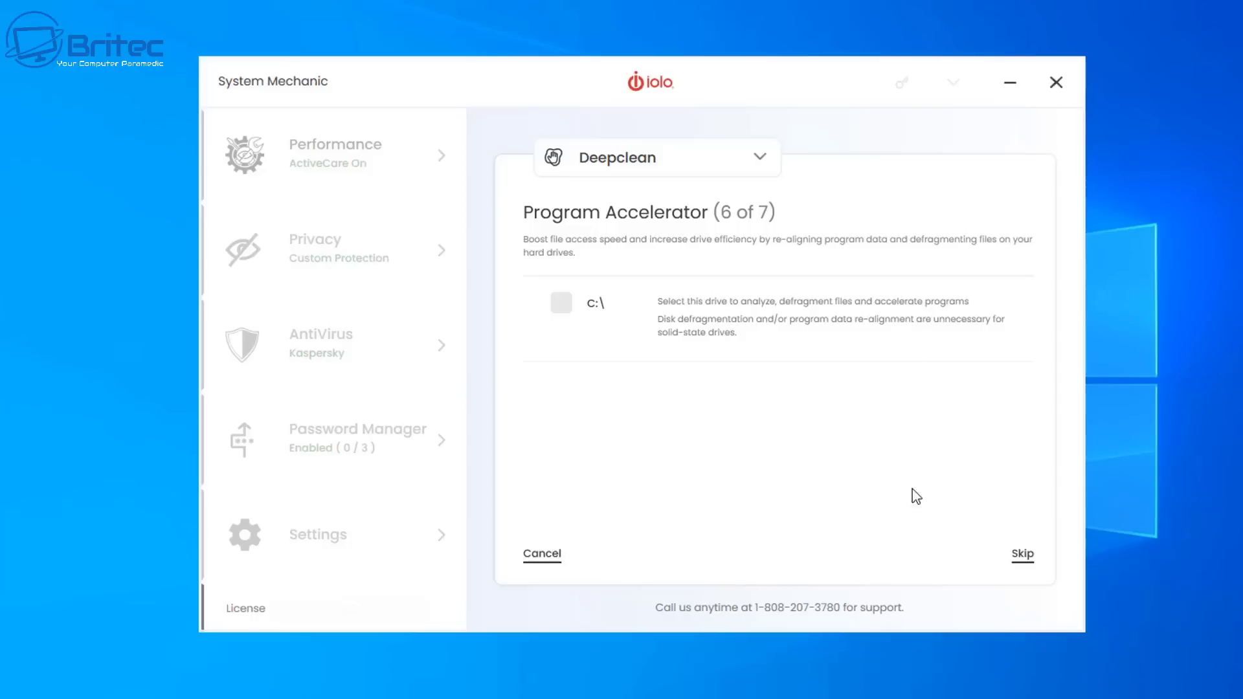
{"action": "left_click", "coordinate": [1022, 558]}
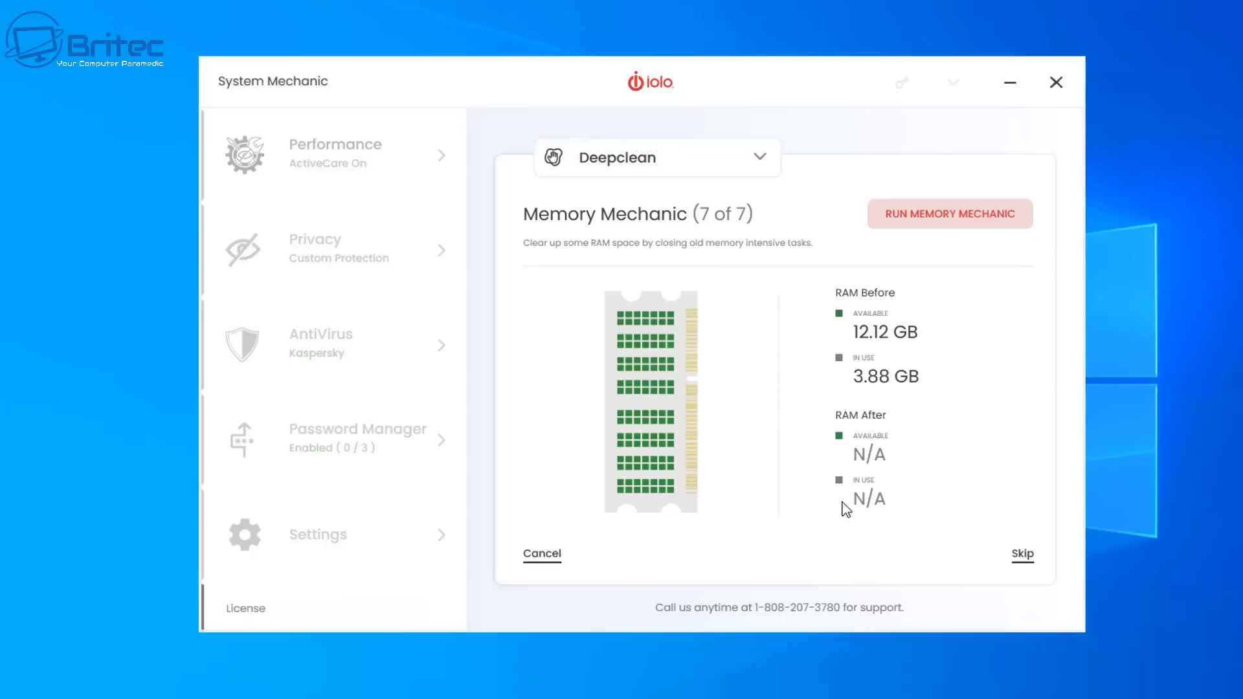
Step: Run Memory Mechanic to free RAM, finishing Deepclean, then return to Performance Home
{"action": "left_click", "coordinate": [956, 218]}
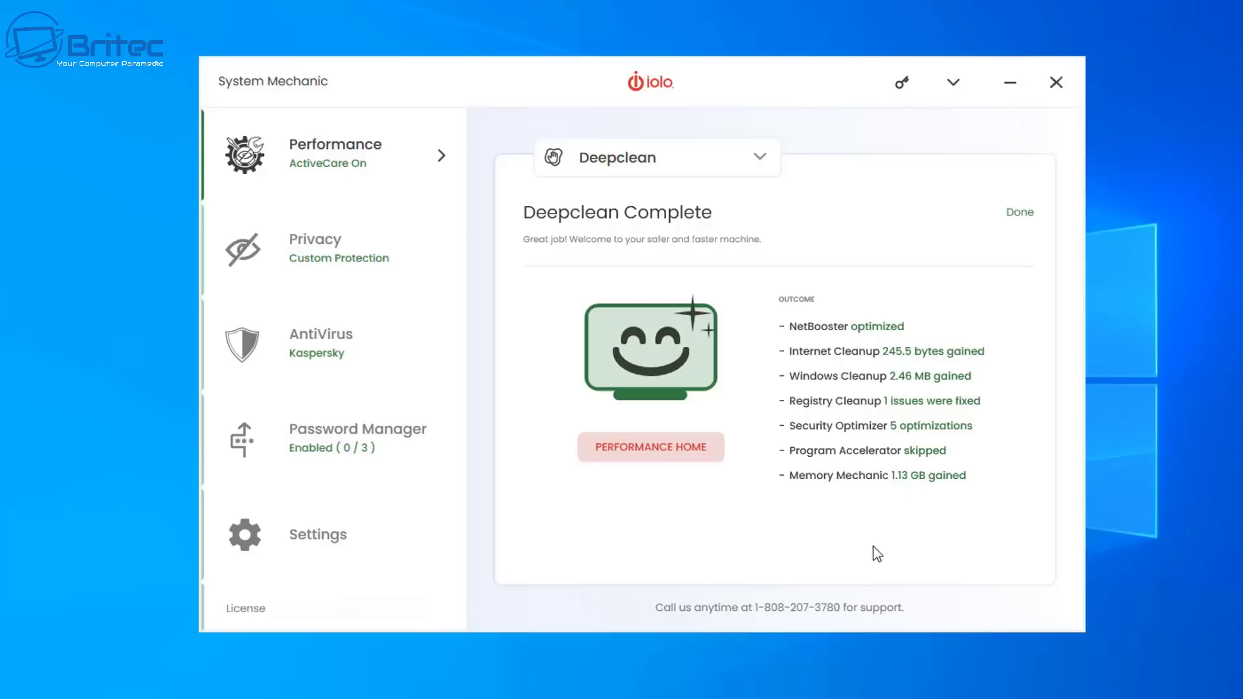
{"action": "left_click", "coordinate": [675, 463]}
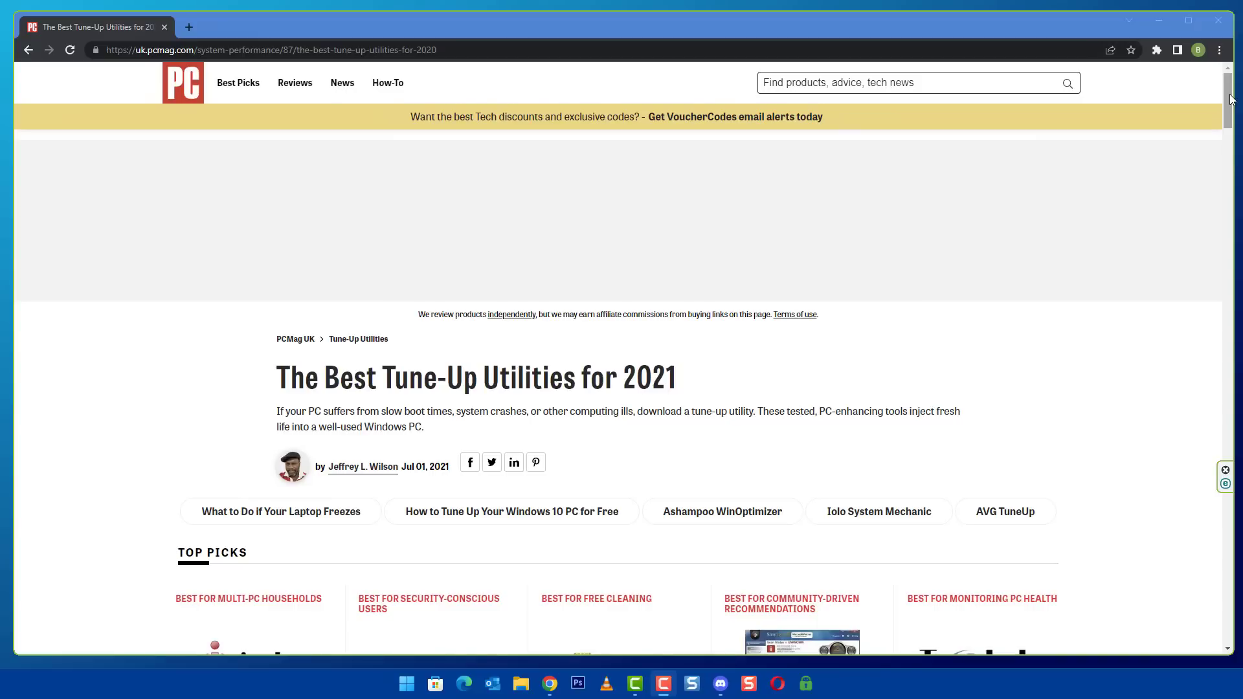
Step: Scroll to PCMag's Top Picks and open iolo's System Mechanic 50% off offer at 21.14 GBP
{"action": "left_click_drag", "start_coordinate": [1229, 99], "coordinate": [1242, 121]}
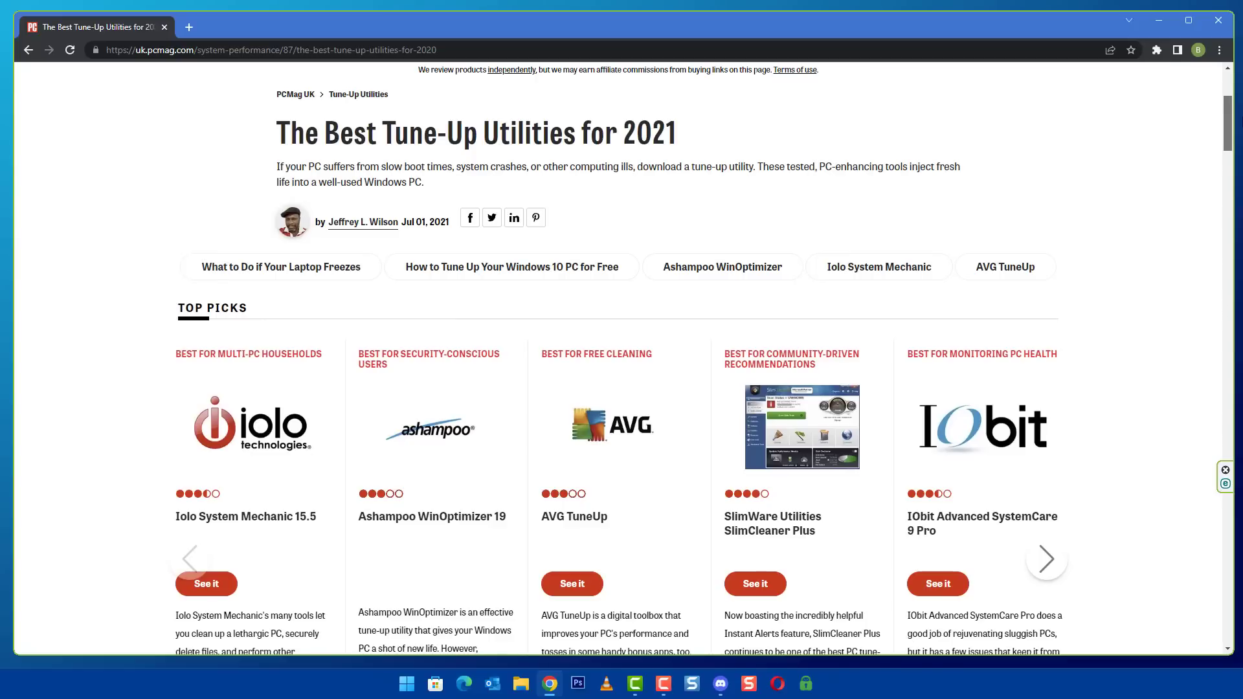
{"action": "left_click_drag", "start_coordinate": [1242, 122], "coordinate": [1242, 121]}
{"action": "left_click_drag", "start_coordinate": [1228, 117], "coordinate": [1236, 281]}
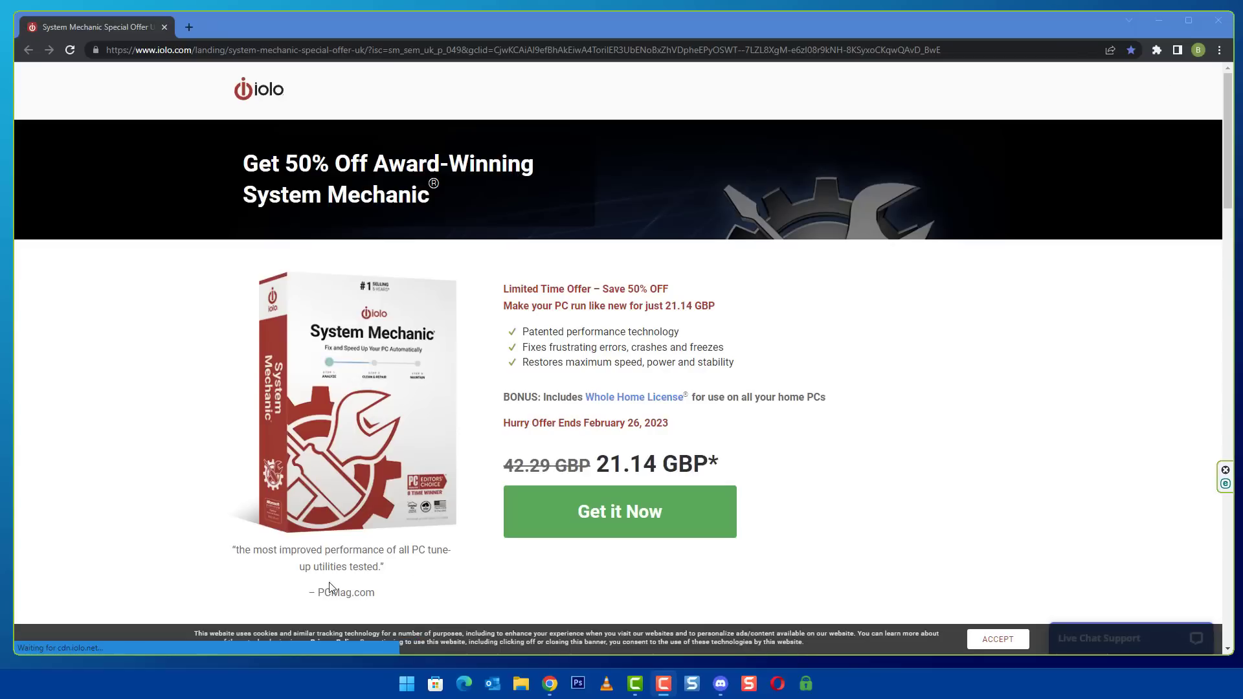
Step: Accept the iolo page's cookies and scroll down to the System Mechanic Overview section
{"action": "left_click_drag", "start_coordinate": [310, 592], "coordinate": [398, 599]}
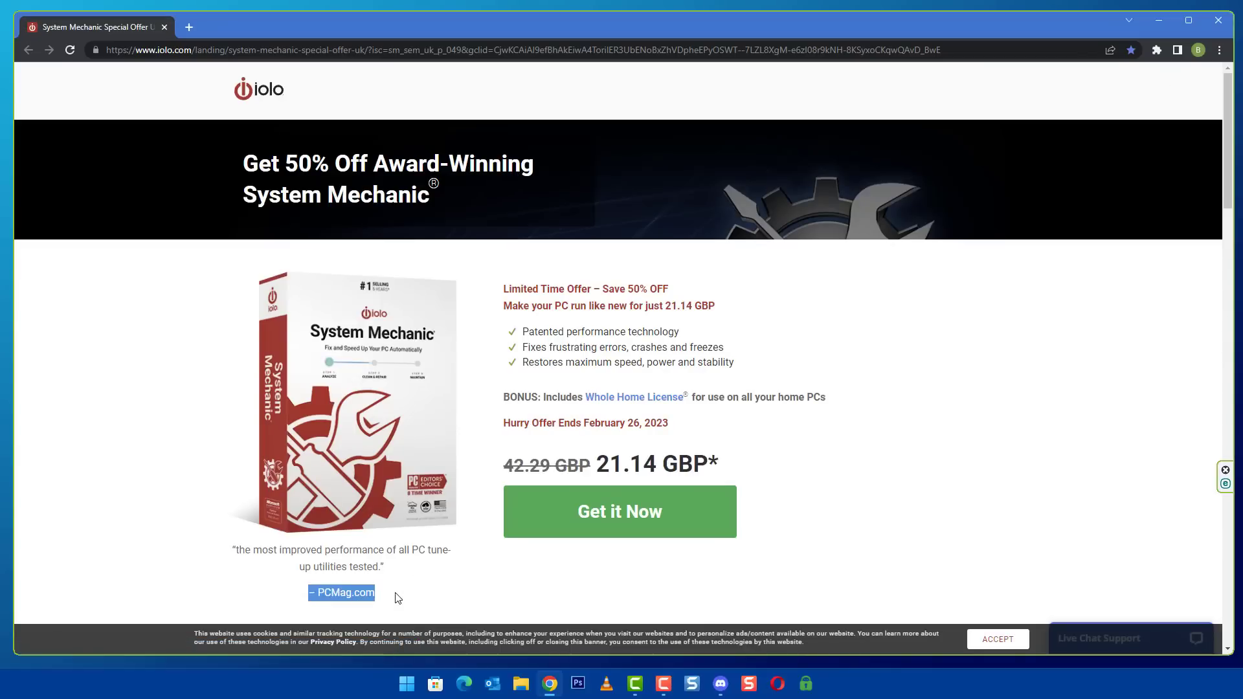
{"action": "left_click", "coordinate": [997, 639]}
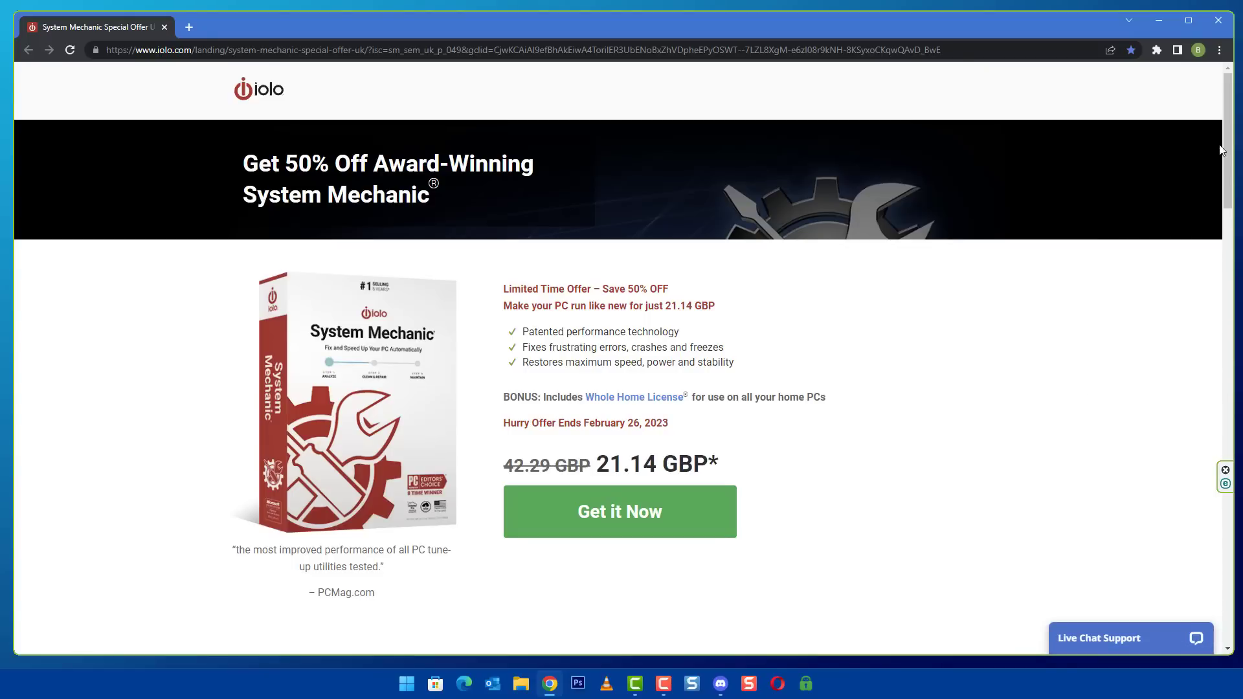
{"action": "left_click_drag", "start_coordinate": [1225, 150], "coordinate": [1147, 286]}
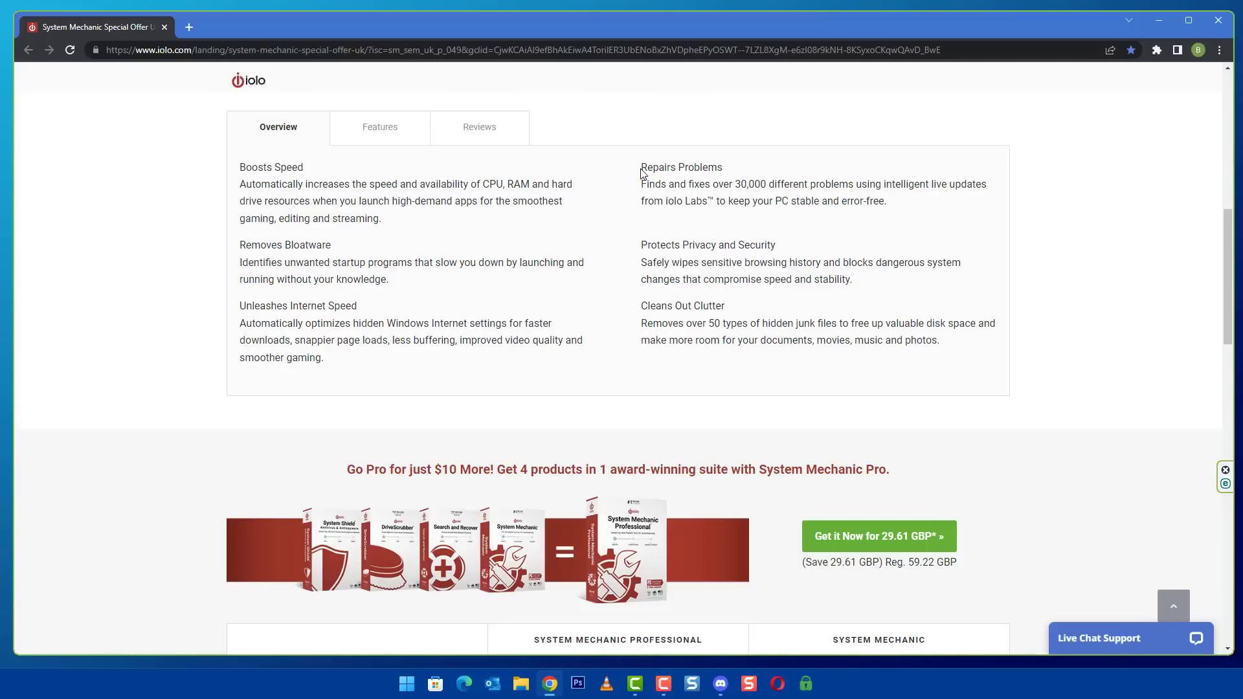
{"action": "left_click_drag", "start_coordinate": [643, 172], "coordinate": [729, 178]}
{"action": "left_click", "coordinate": [697, 186]}
{"action": "mouse_move", "coordinate": [642, 183]}
{"action": "left_mouse_down"}
{"action": "mouse_move", "coordinate": [794, 194]}
{"action": "mouse_move", "coordinate": [631, 188]}
{"action": "mouse_move", "coordinate": [644, 182]}
{"action": "left_mouse_up"}
{"action": "left_click", "coordinate": [855, 196]}
{"action": "left_click_drag", "start_coordinate": [242, 304], "coordinate": [361, 306]}
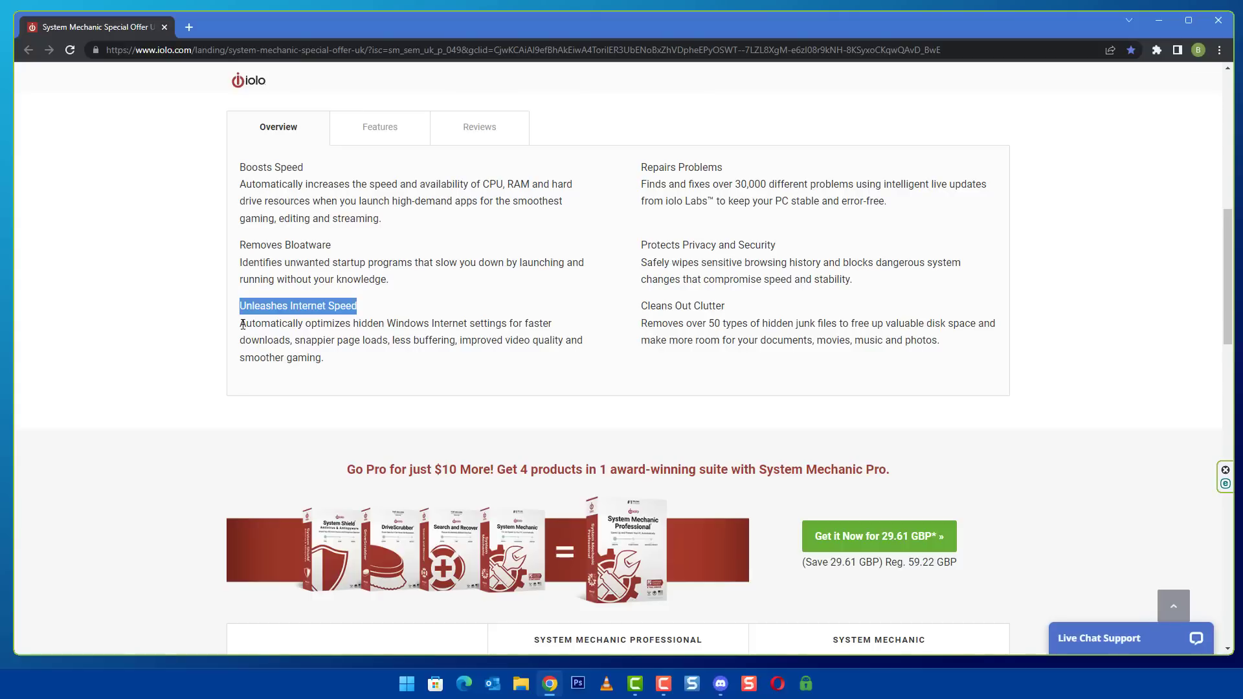
{"action": "left_click_drag", "start_coordinate": [243, 325], "coordinate": [430, 360]}
{"action": "left_click", "coordinate": [425, 325]}
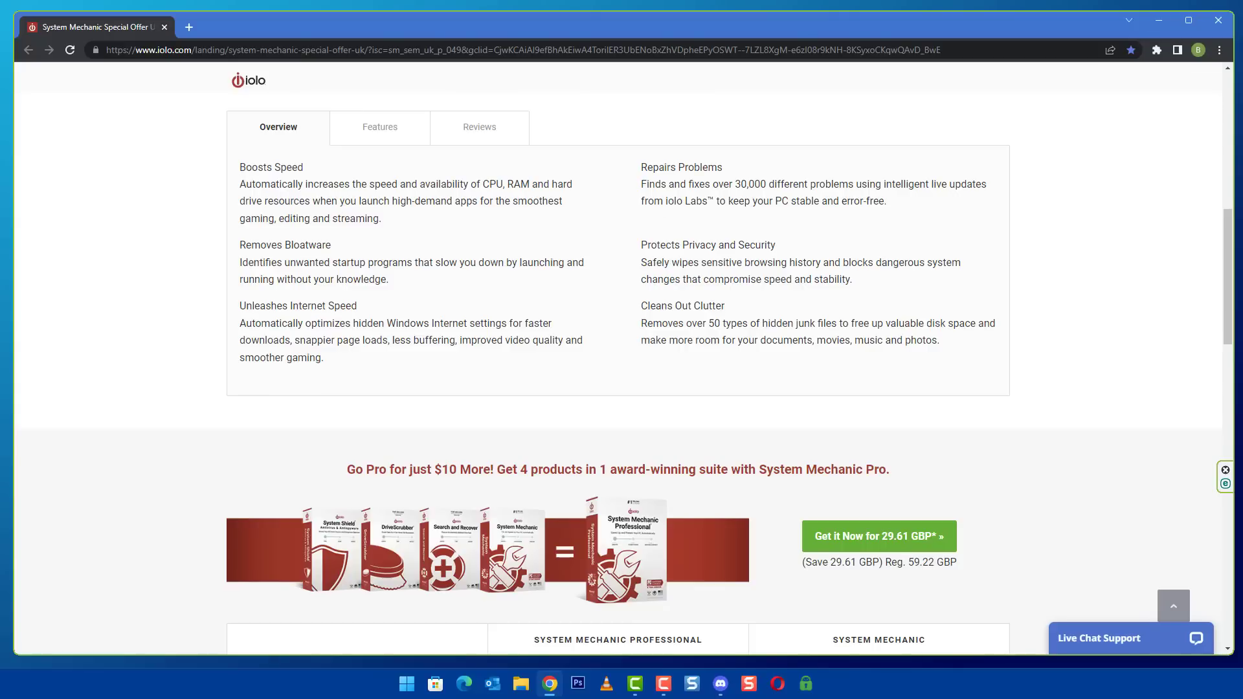
{"action": "key", "text": "alt+Tab"}
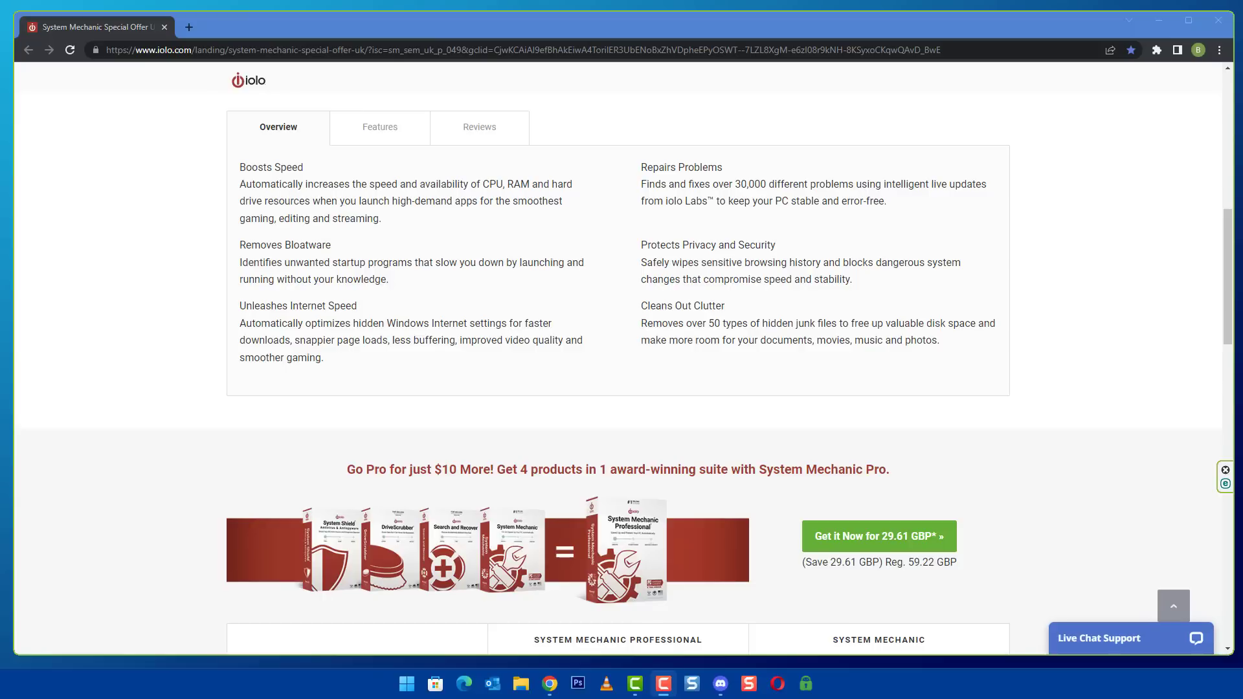